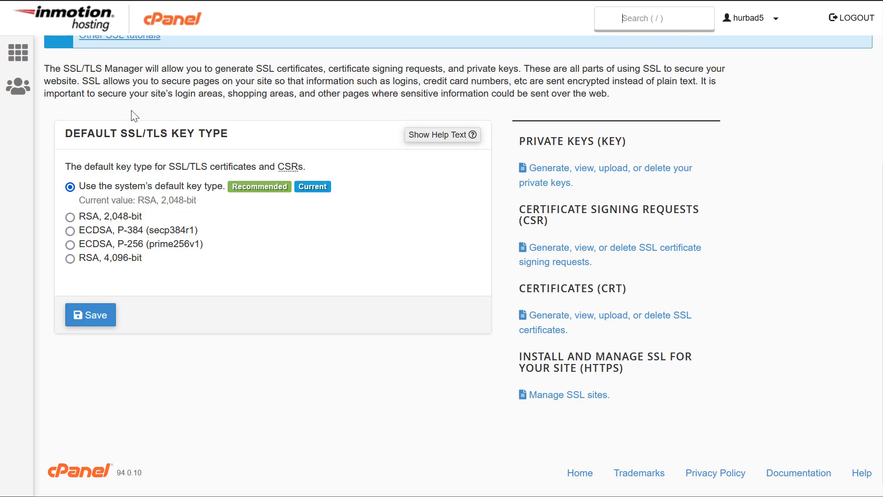
- Return to the cPanel home dashboard and scroll through its tool sections
{"action": "scroll", "coordinate": [131, 115], "scroll_direction": "up", "scroll_amount": 5}
{"action": "key", "text": "alt+Left"}
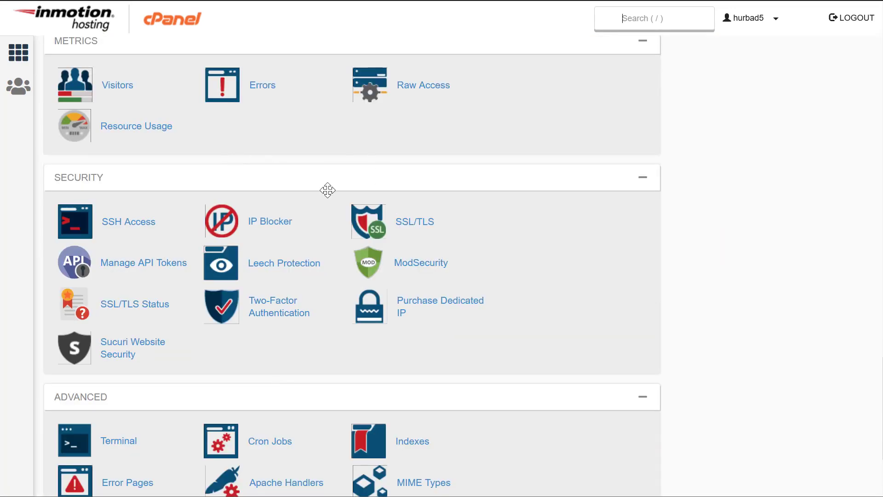
{"action": "scroll", "coordinate": [266, 294], "scroll_direction": "down", "scroll_amount": 1}
{"action": "scroll", "coordinate": [265, 295], "scroll_direction": "down", "scroll_amount": 3}
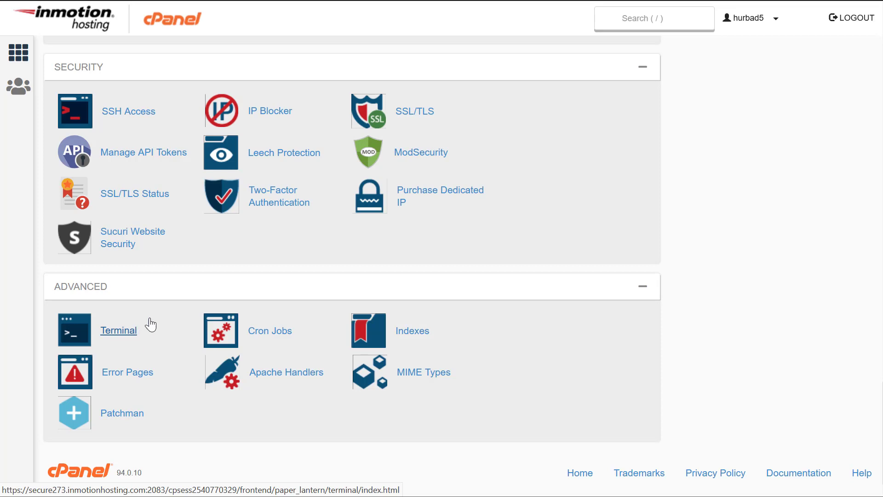
{"action": "scroll", "coordinate": [416, 268], "scroll_direction": "up", "scroll_amount": 15}
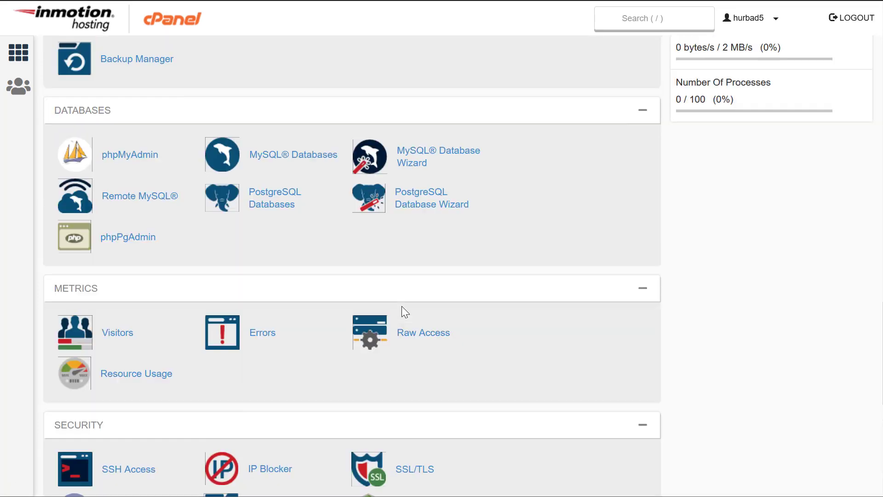
{"action": "scroll", "coordinate": [274, 248], "scroll_direction": "up", "scroll_amount": 3}
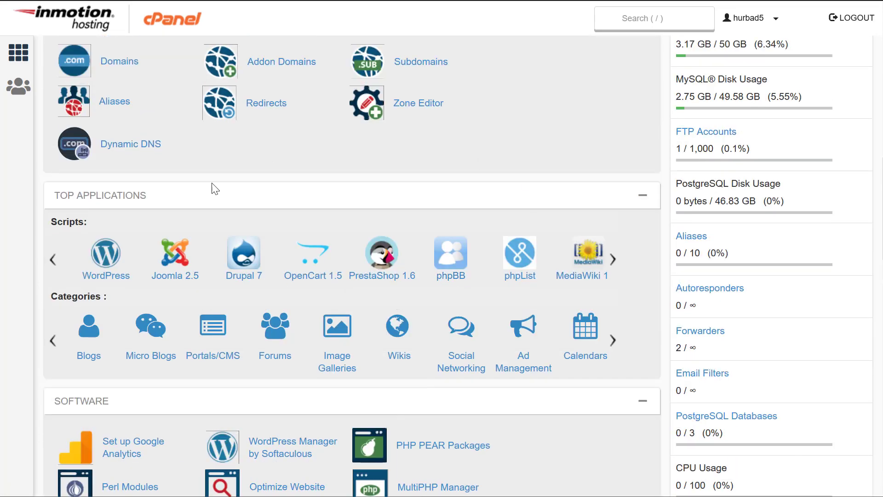
{"action": "scroll", "coordinate": [237, 256], "scroll_direction": "up", "scroll_amount": 6}
{"action": "scroll", "coordinate": [268, 249], "scroll_direction": "down", "scroll_amount": 10}
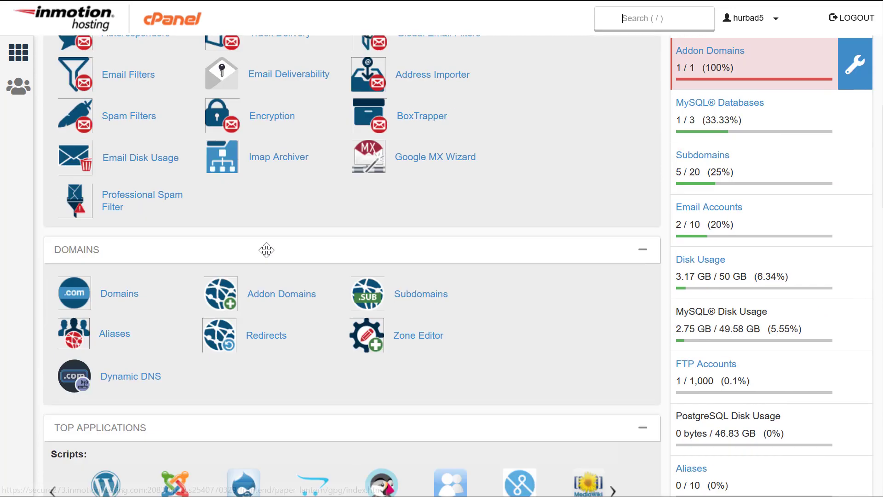
{"action": "scroll", "coordinate": [268, 258], "scroll_direction": "down", "scroll_amount": 12}
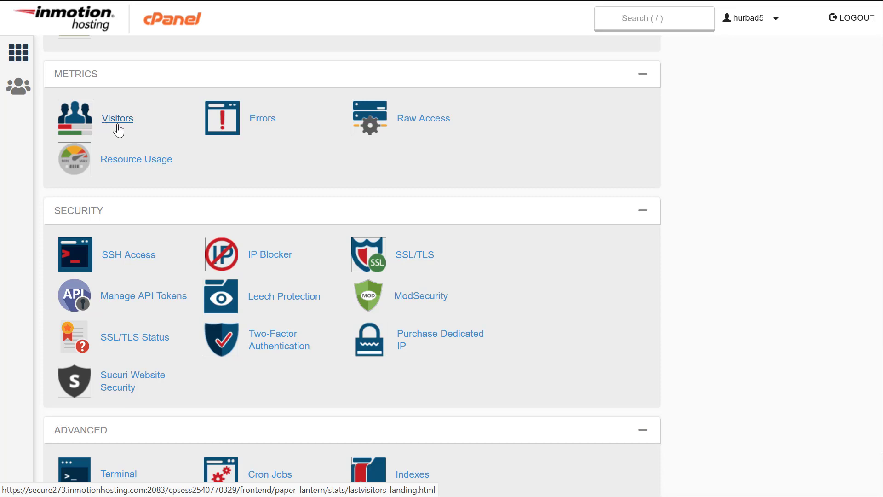
{"action": "scroll", "coordinate": [329, 163], "scroll_direction": "up", "scroll_amount": 2}
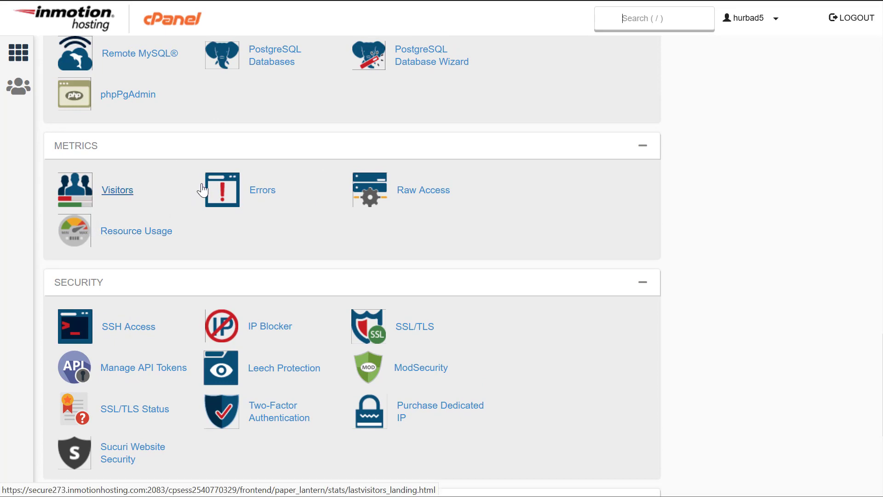
{"action": "scroll", "coordinate": [202, 193], "scroll_direction": "up", "scroll_amount": 17}
- Bring Top Applications and the Software section with Softaculous Apps Installer into view
{"action": "scroll", "coordinate": [202, 207], "scroll_direction": "up", "scroll_amount": 4}
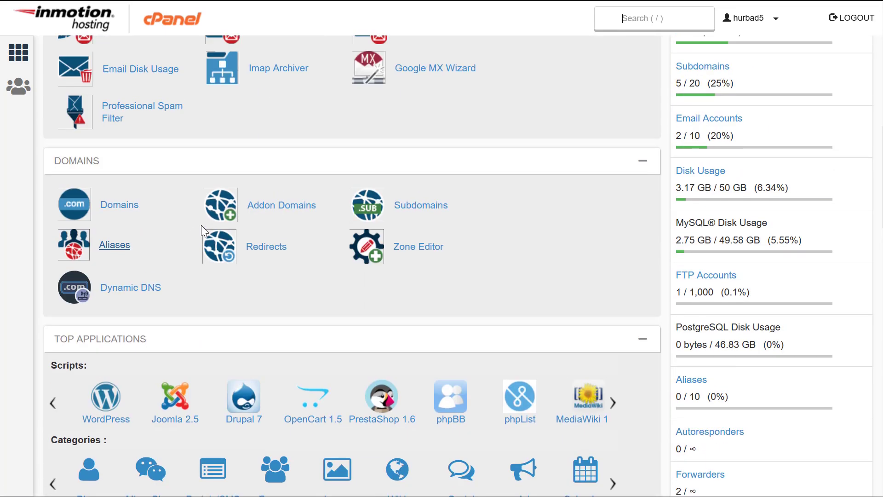
{"action": "scroll", "coordinate": [200, 225], "scroll_direction": "down", "scroll_amount": 17}
{"action": "scroll", "coordinate": [138, 412], "scroll_direction": "down", "scroll_amount": 3}
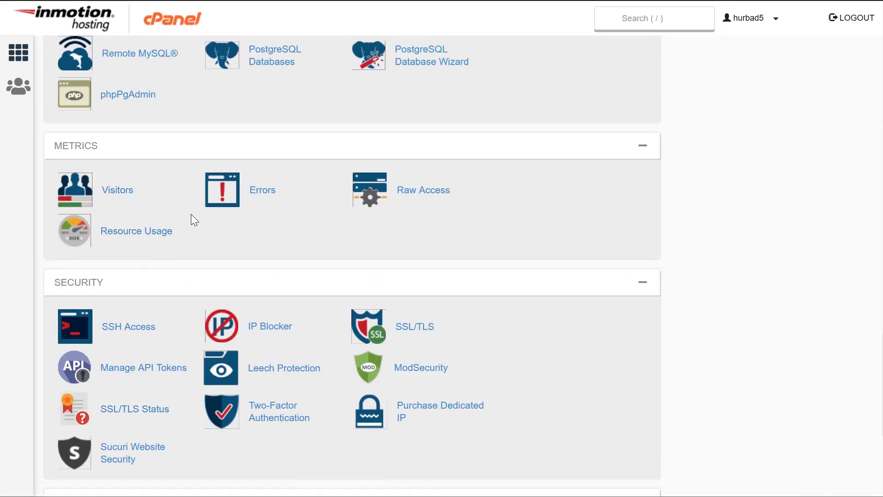
{"action": "scroll", "coordinate": [194, 219], "scroll_direction": "up", "scroll_amount": 20}
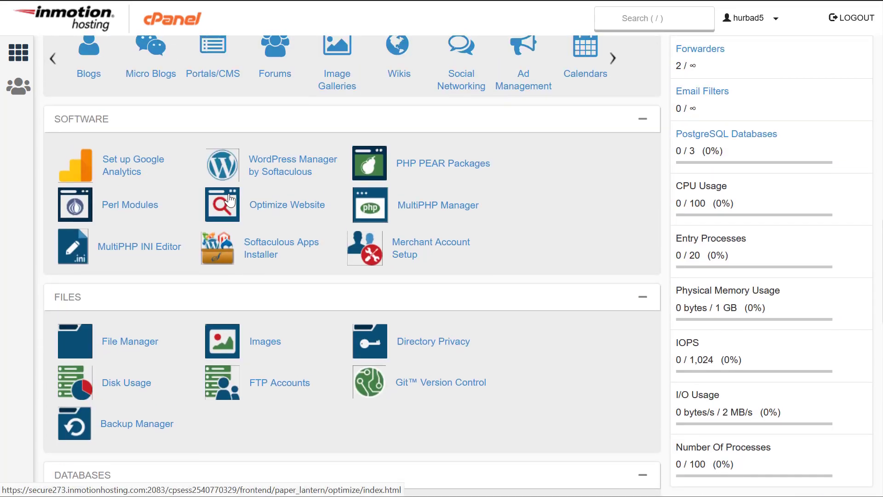
{"action": "scroll", "coordinate": [230, 207], "scroll_direction": "up", "scroll_amount": 10}
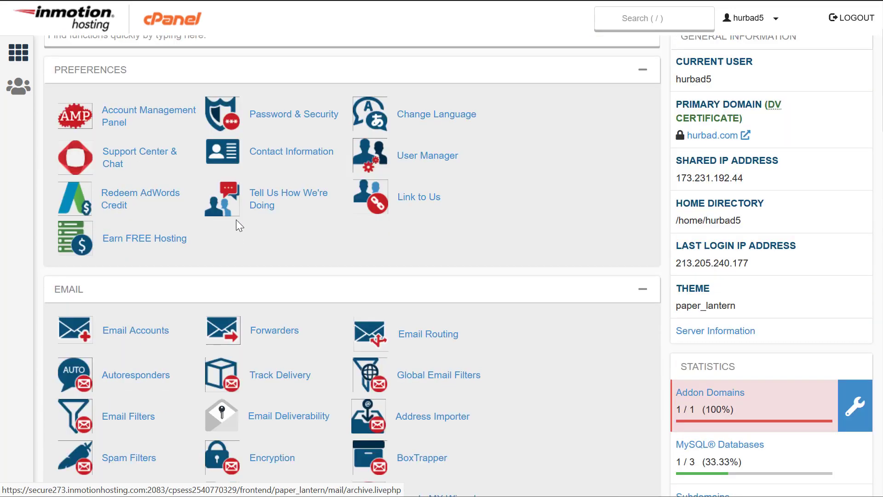
{"action": "scroll", "coordinate": [237, 231], "scroll_direction": "down", "scroll_amount": 10}
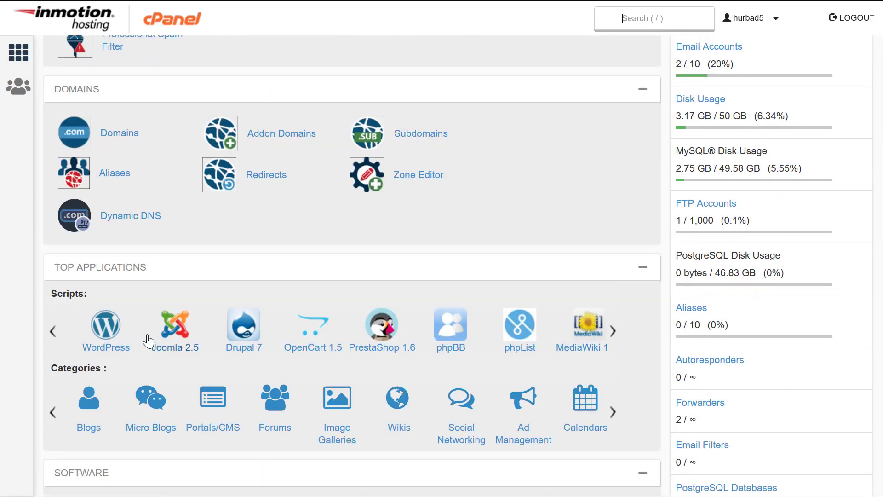
{"action": "scroll", "coordinate": [105, 355], "scroll_direction": "down", "scroll_amount": 8}
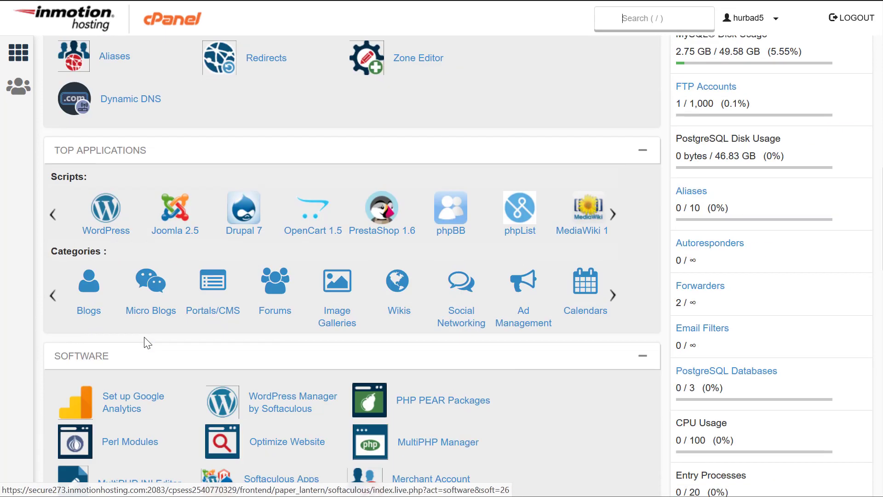
{"action": "scroll", "coordinate": [148, 330], "scroll_direction": "up", "scroll_amount": 3}
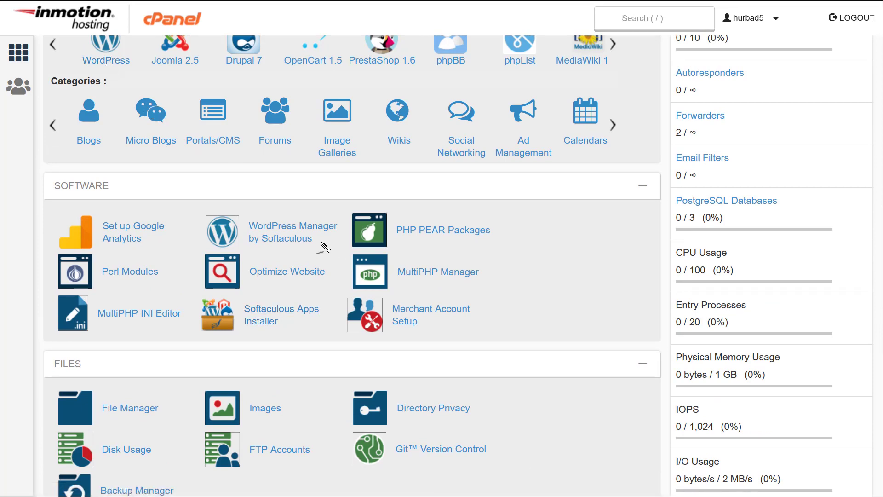
{"action": "mouse_move", "coordinate": [101, 44]}
{"action": "left_mouse_down"}
{"action": "mouse_move", "coordinate": [104, 61]}
{"action": "mouse_move", "coordinate": [130, 38]}
{"action": "left_mouse_up"}
{"action": "left_click", "coordinate": [265, 306]}
{"action": "left_click_drag", "start_coordinate": [266, 312], "coordinate": [326, 288]}
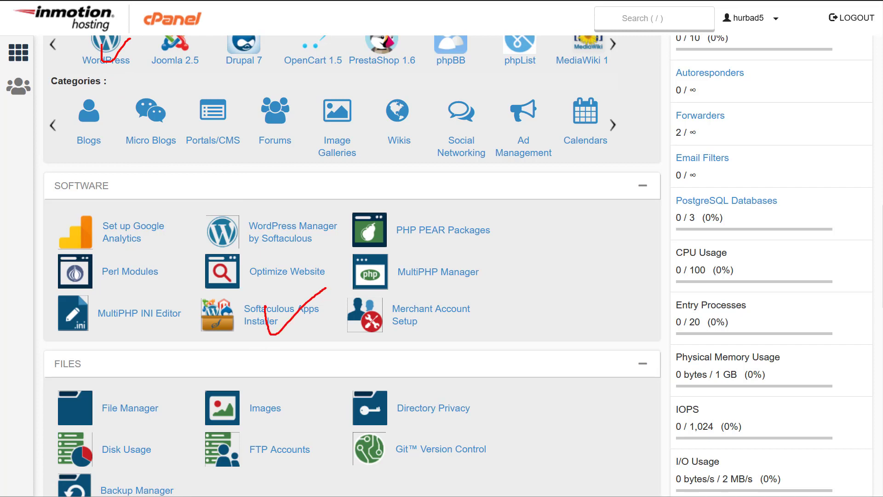
{"action": "key", "text": "Escape"}
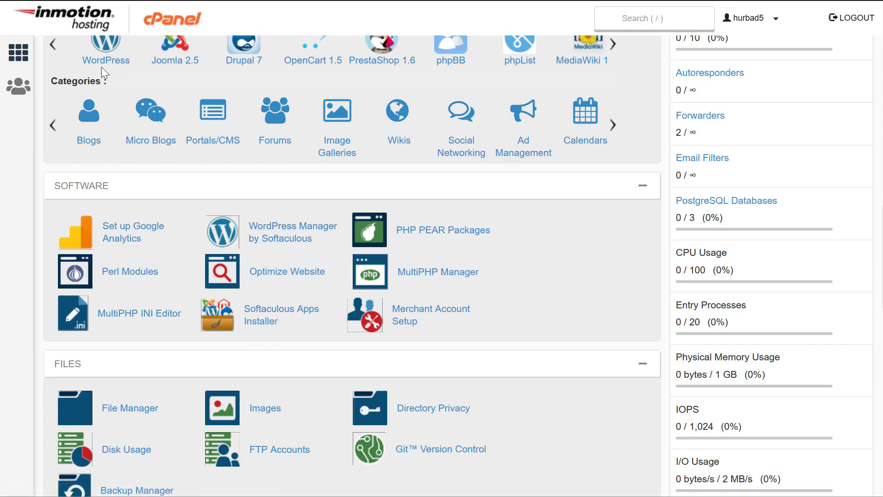
- Open the WordPress installer in Softaculous and start a new installation
{"action": "left_click", "coordinate": [102, 65]}
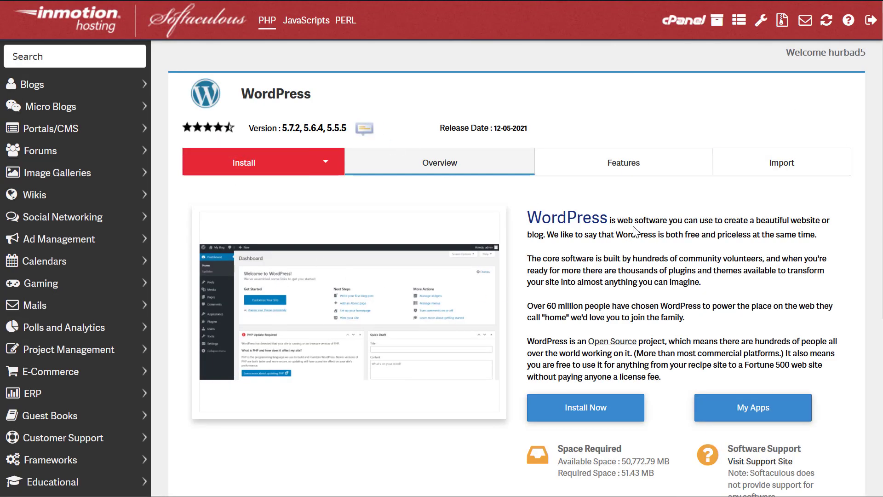
{"action": "left_click_drag", "start_coordinate": [634, 220], "coordinate": [652, 276]}
{"action": "left_click", "coordinate": [636, 308]}
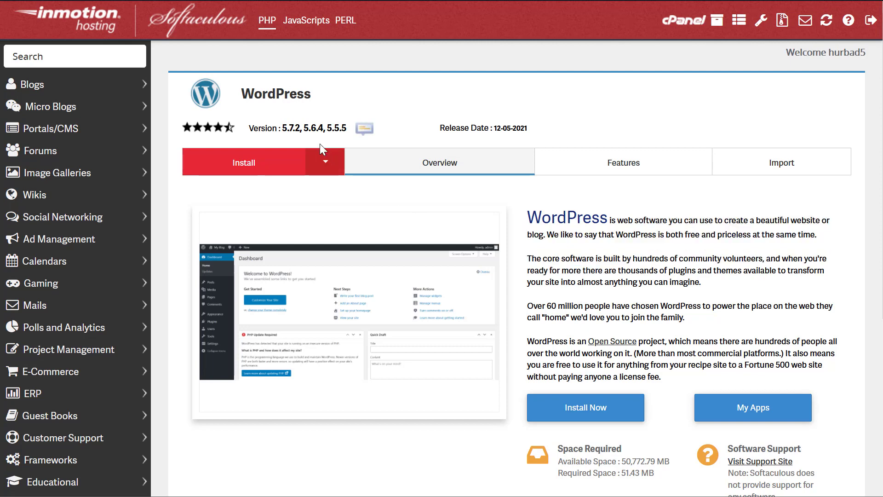
{"action": "left_click_drag", "start_coordinate": [279, 128], "coordinate": [326, 128]}
{"action": "left_click", "coordinate": [643, 306]}
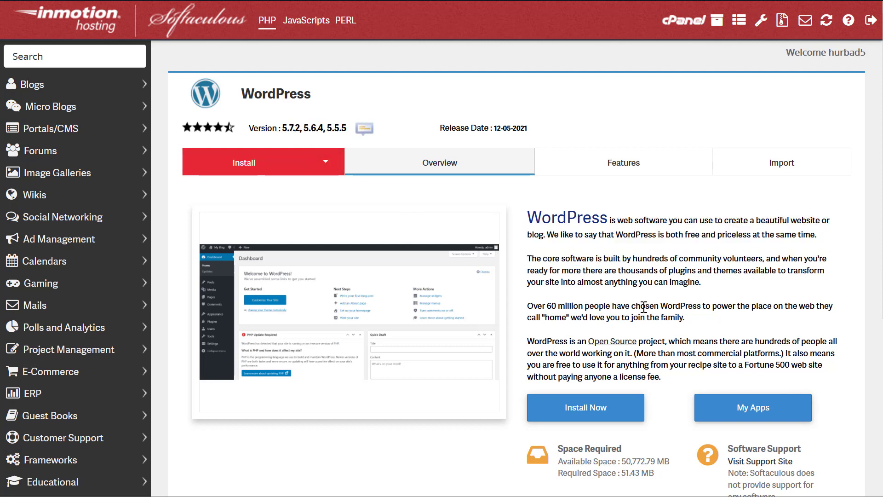
{"action": "scroll", "coordinate": [639, 301], "scroll_direction": "down", "scroll_amount": 5}
{"action": "left_click", "coordinate": [597, 199]}
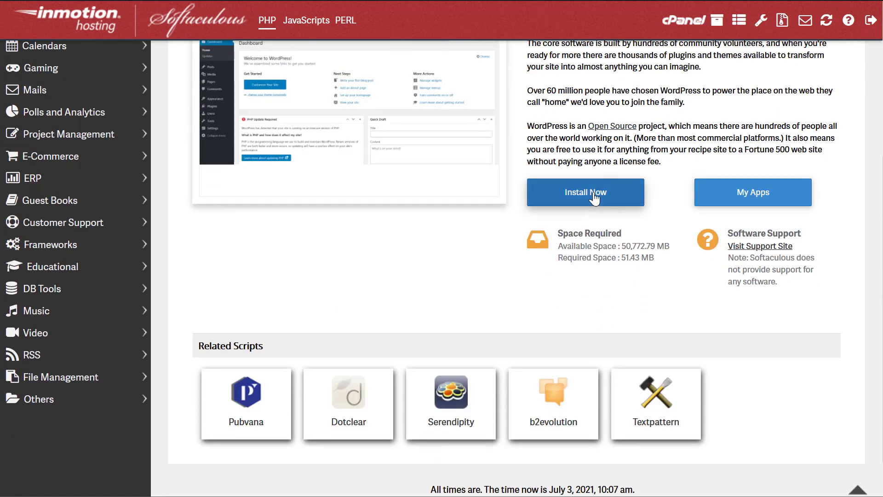
- Keep WordPress version 5.7.2 for the install
{"action": "scroll", "coordinate": [301, 220], "scroll_direction": "up", "scroll_amount": 4}
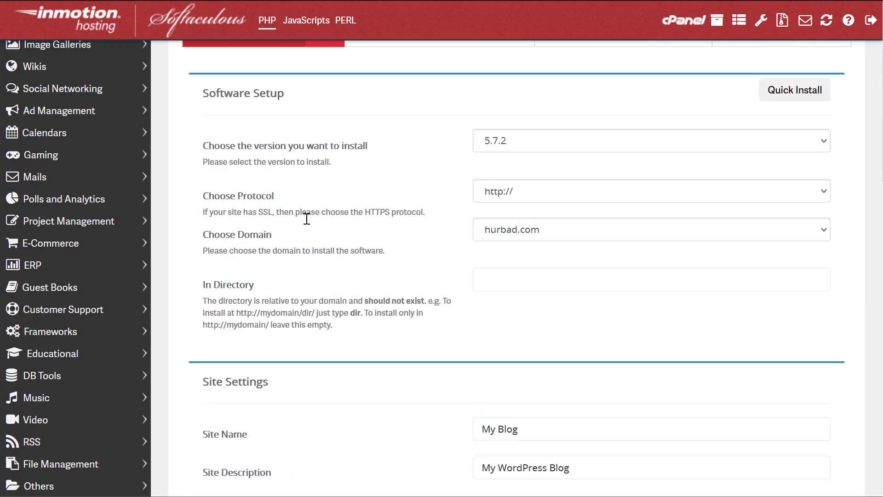
{"action": "scroll", "coordinate": [317, 223], "scroll_direction": "down", "scroll_amount": 3}
{"action": "left_click", "coordinate": [543, 132]}
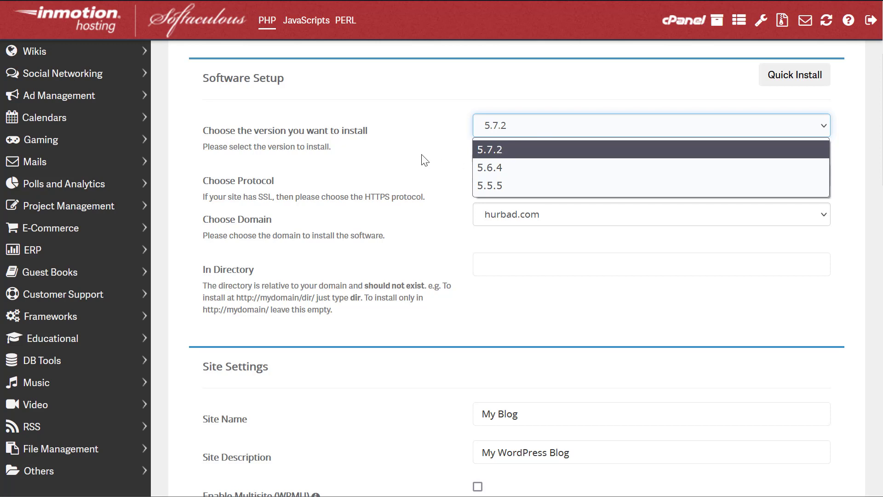
{"action": "left_click", "coordinate": [404, 159]}
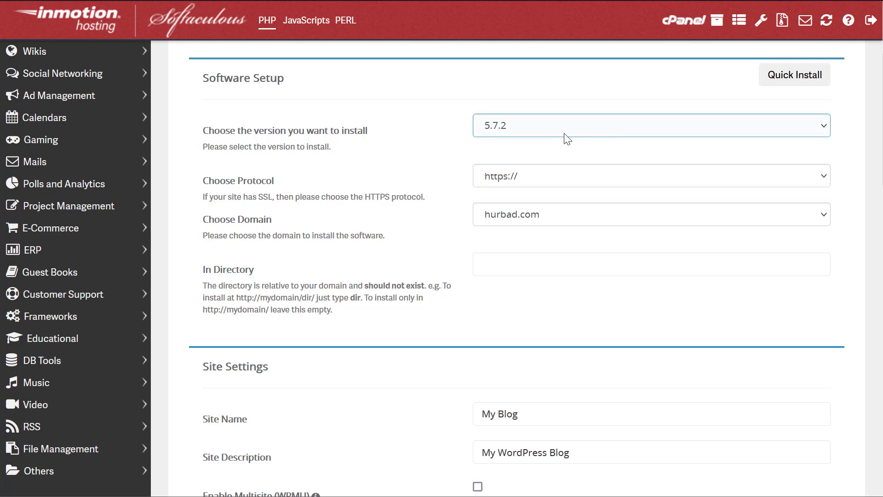
{"action": "left_click", "coordinate": [524, 133]}
{"action": "left_click", "coordinate": [385, 129]}
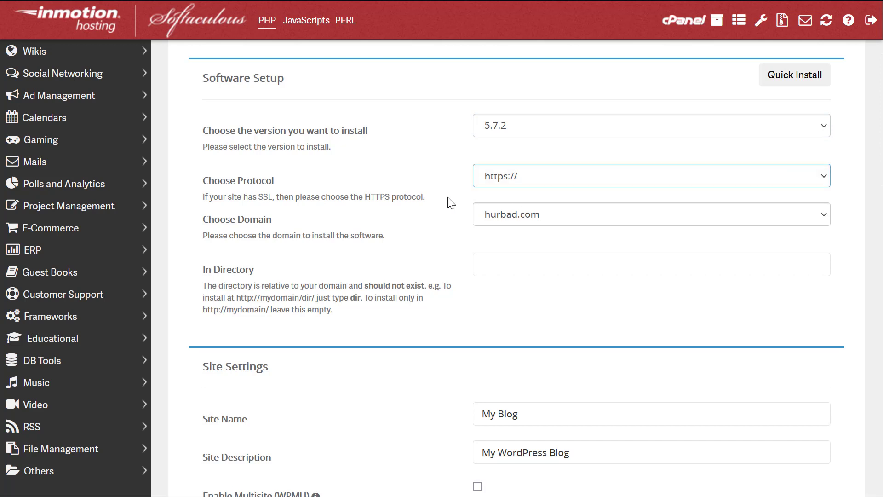
{"action": "left_click", "coordinate": [550, 179]}
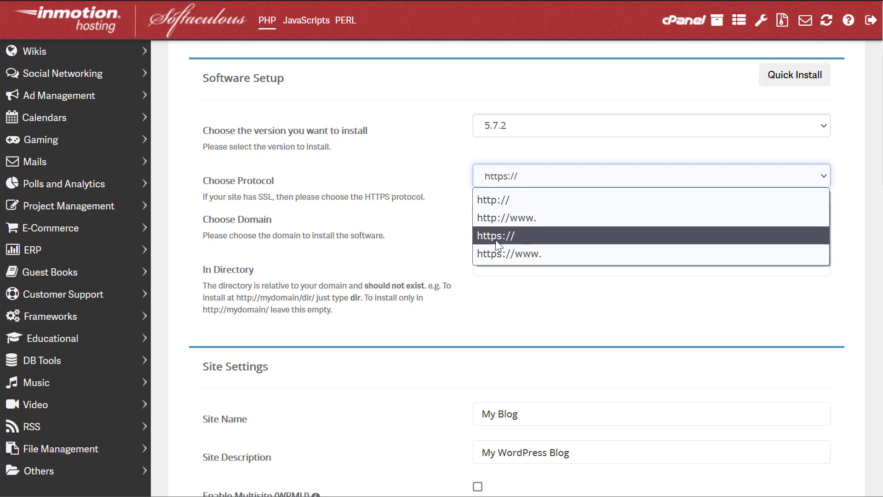
{"action": "left_click", "coordinate": [553, 166]}
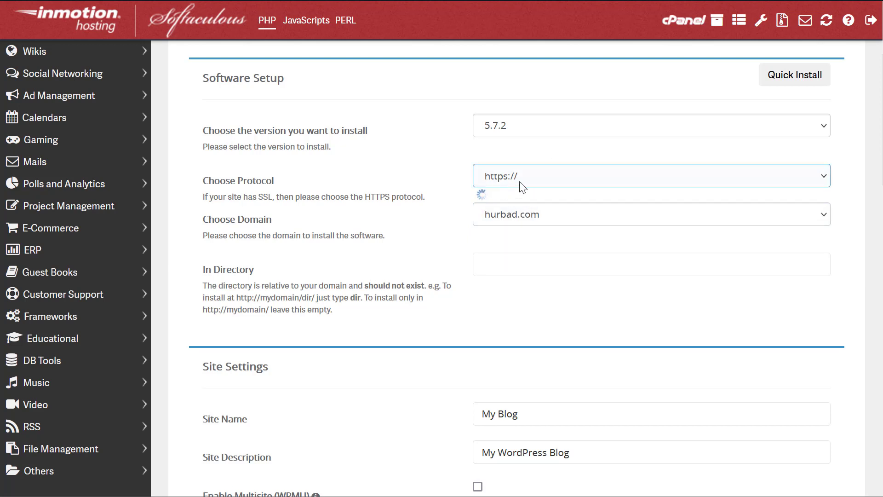
{"action": "left_click", "coordinate": [502, 223]}
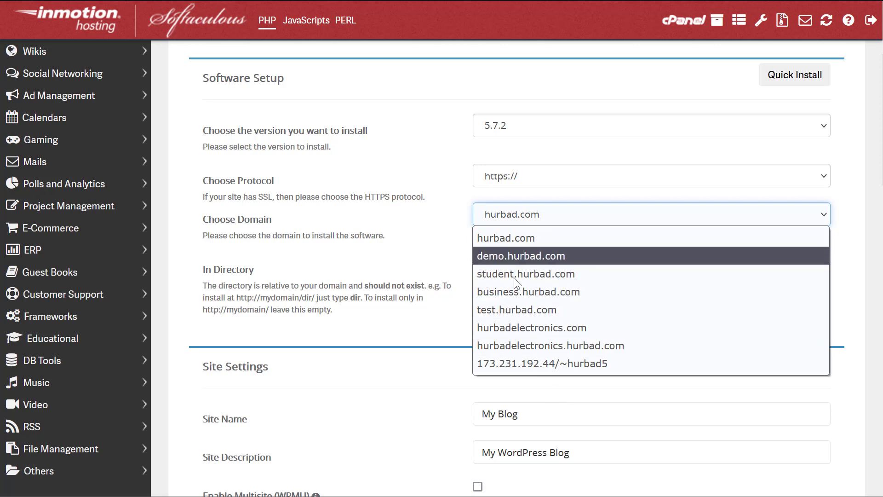
{"action": "left_click", "coordinate": [487, 328]}
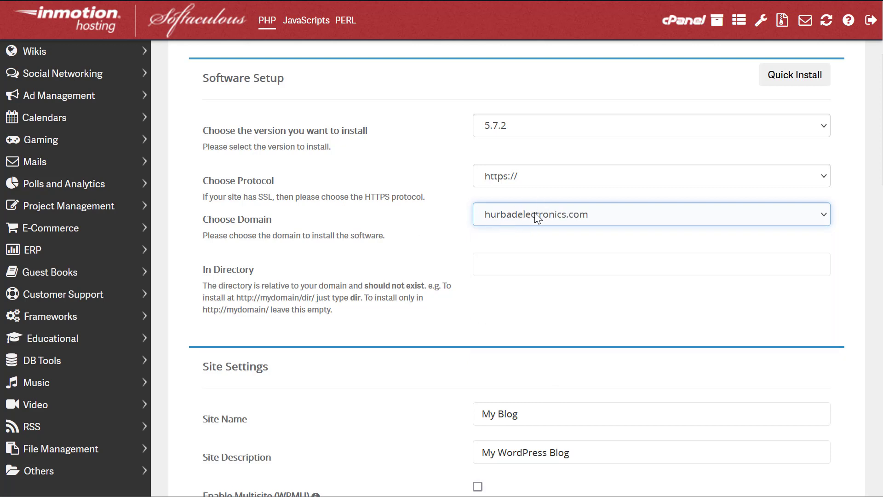
{"action": "left_click", "coordinate": [536, 255]}
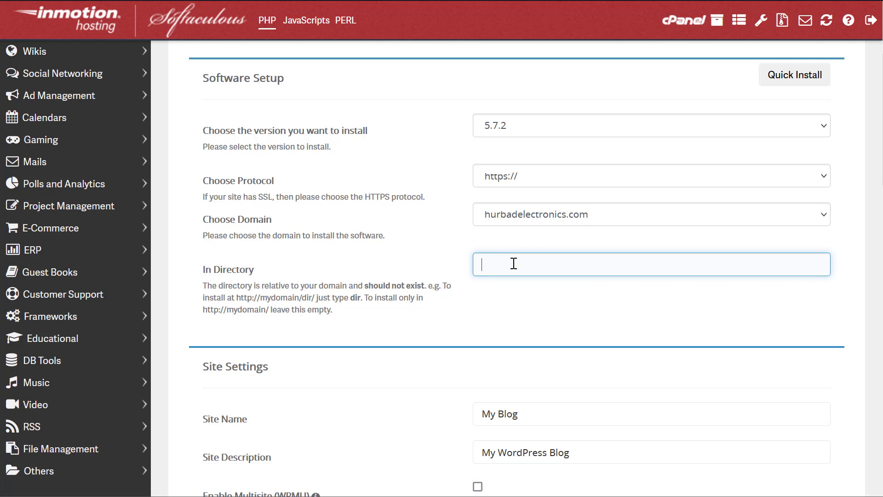
{"action": "left_click", "coordinate": [399, 260]}
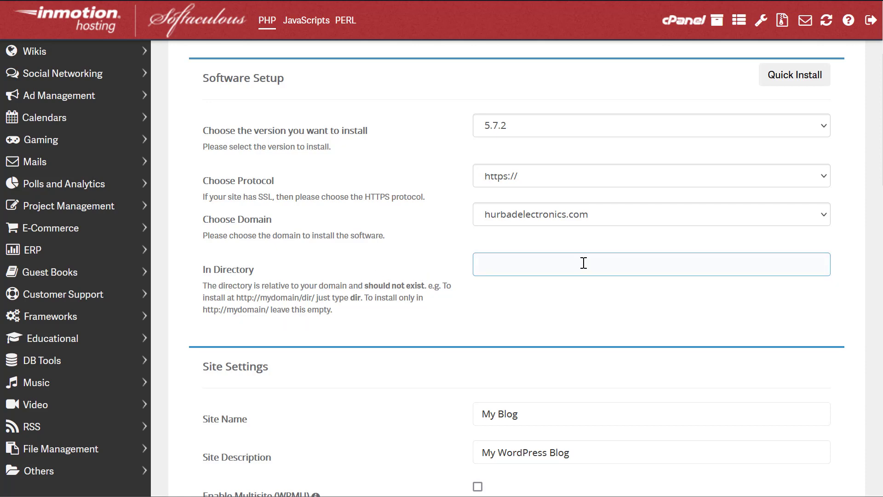
- Name the site Hurbad with the description Electronics
{"action": "scroll", "coordinate": [544, 253], "scroll_direction": "down", "scroll_amount": 5}
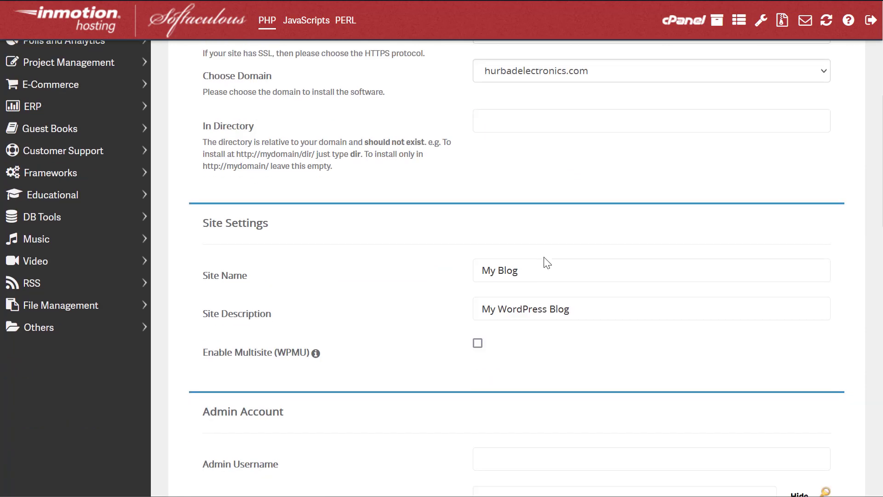
{"action": "left_click_drag", "start_coordinate": [529, 199], "coordinate": [365, 198]}
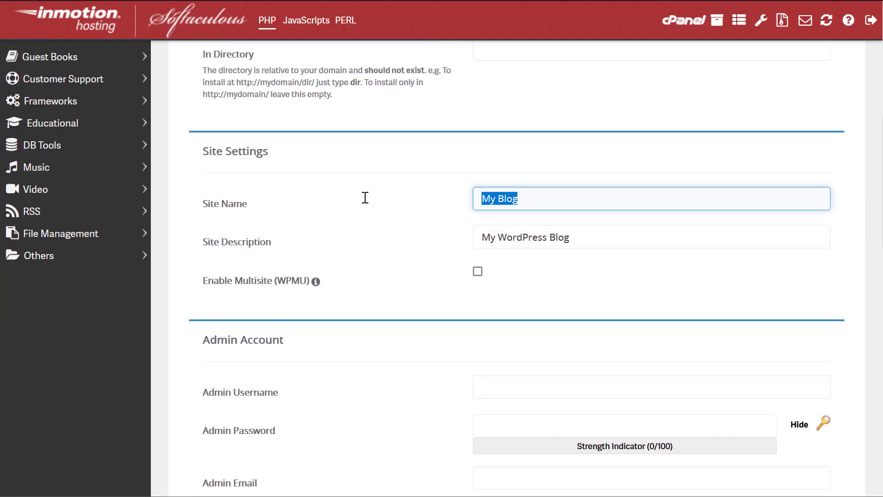
{"action": "type", "text": "Hurbad"}
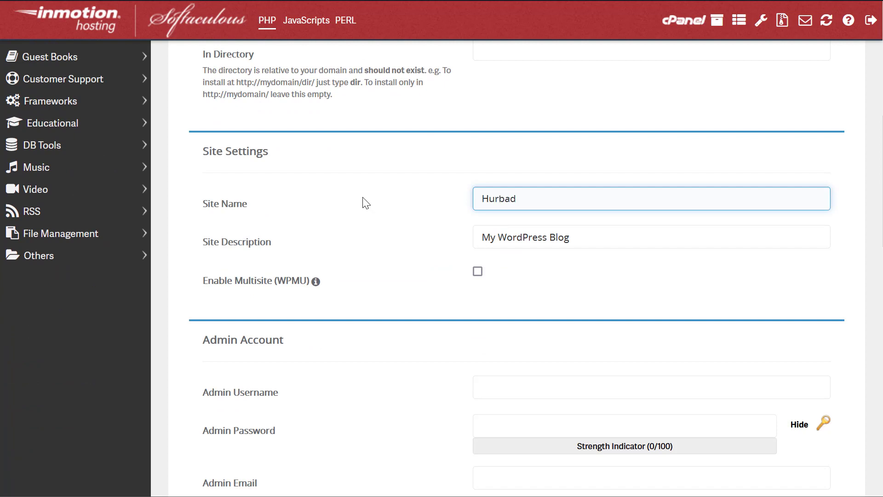
{"action": "key", "text": "Tab"}
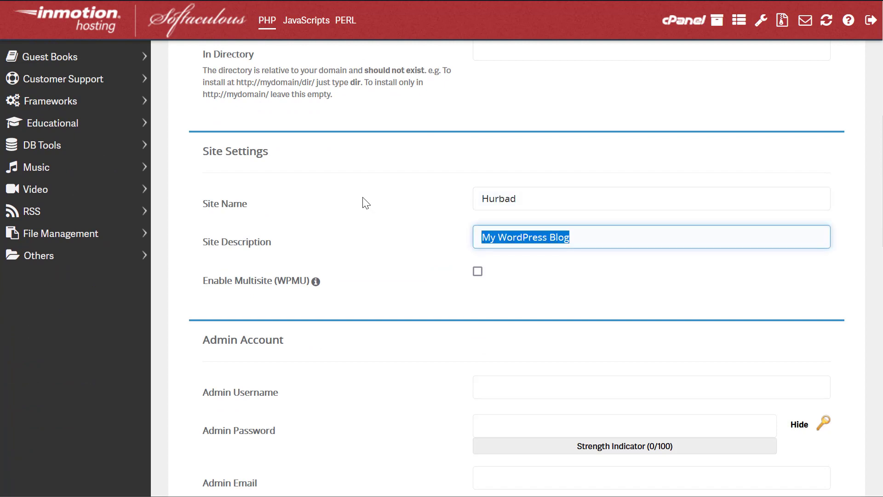
{"action": "type", "text": "Electronics"}
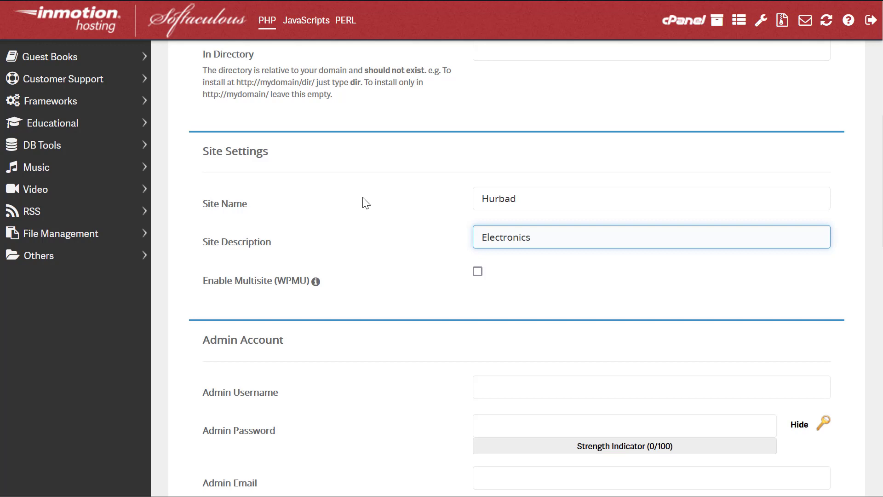
{"action": "left_click", "coordinate": [378, 207]}
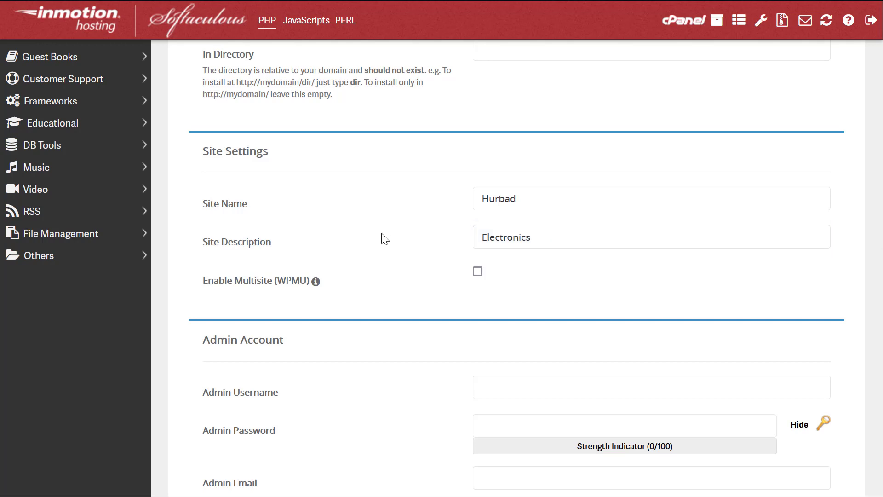
- Enter the admin username, generate a strong admin password, and fill in the admin e-mail
{"action": "scroll", "coordinate": [382, 239], "scroll_direction": "down", "scroll_amount": 2}
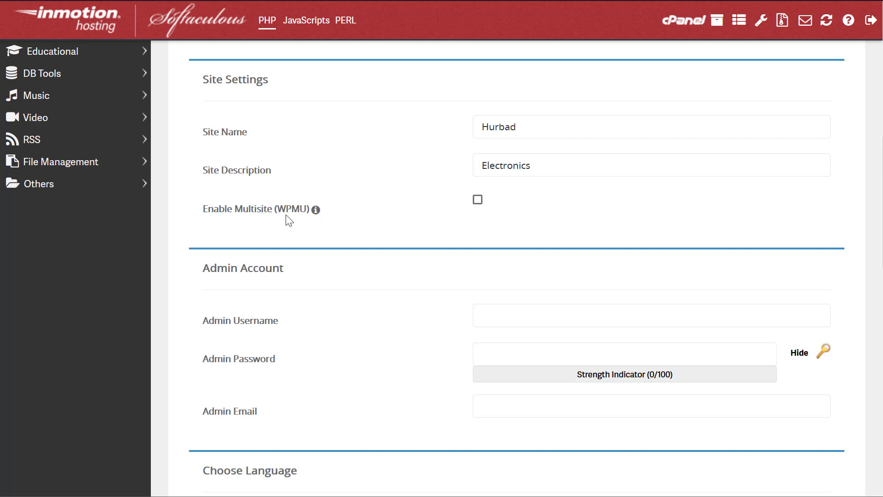
{"action": "scroll", "coordinate": [397, 257], "scroll_direction": "down", "scroll_amount": 2}
{"action": "scroll", "coordinate": [393, 272], "scroll_direction": "down", "scroll_amount": 2}
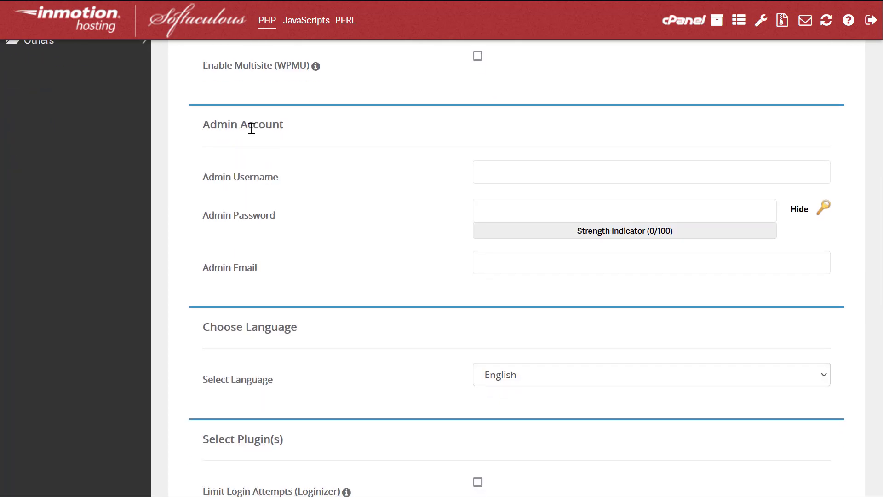
{"action": "left_click", "coordinate": [528, 173]}
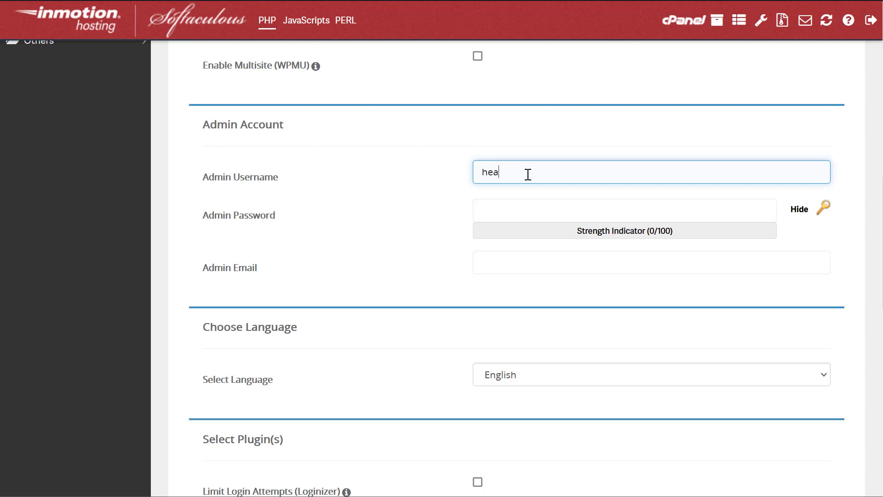
{"action": "left_click", "coordinate": [516, 212]}
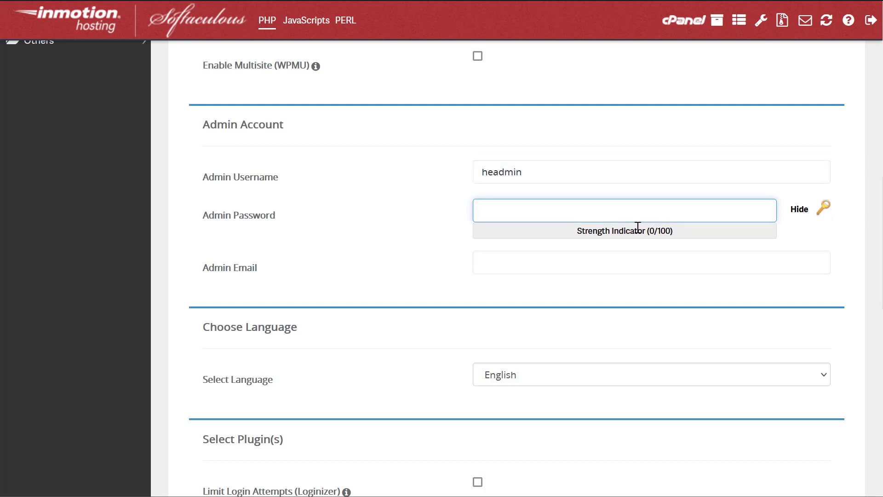
{"action": "left_click", "coordinate": [823, 209]}
{"action": "left_click", "coordinate": [556, 207]}
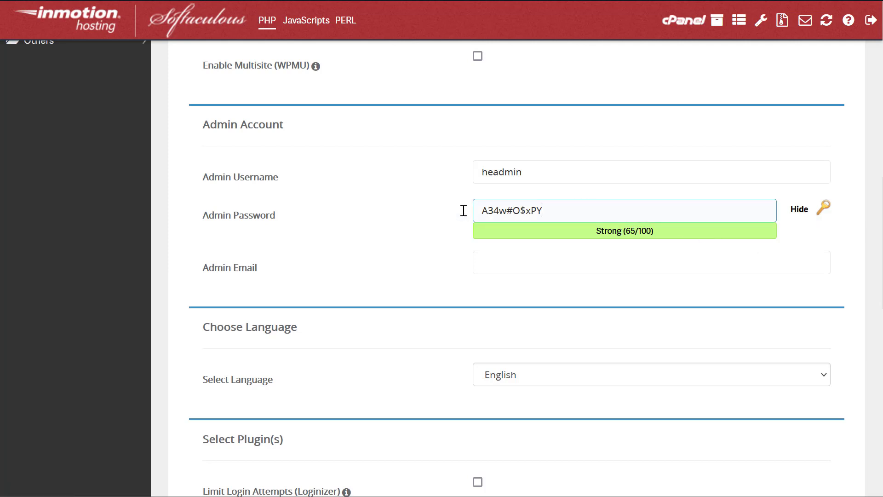
{"action": "key", "text": "ctrl+a"}
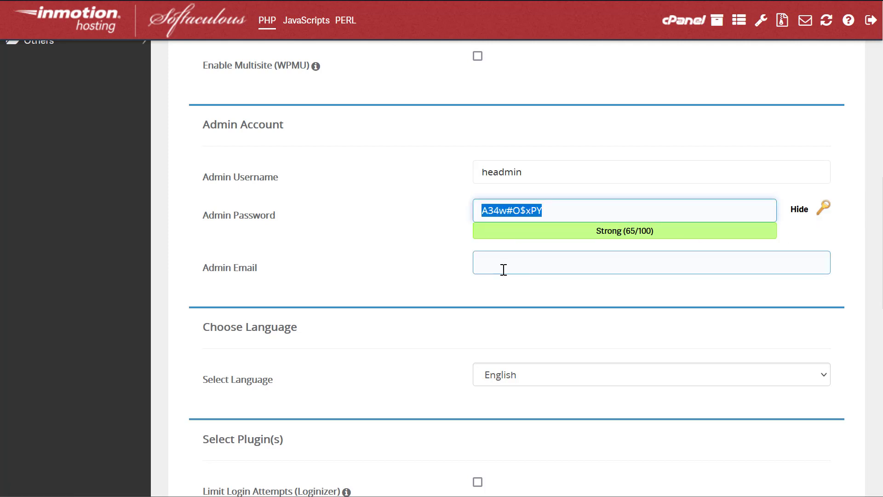
{"action": "left_click", "coordinate": [503, 270]}
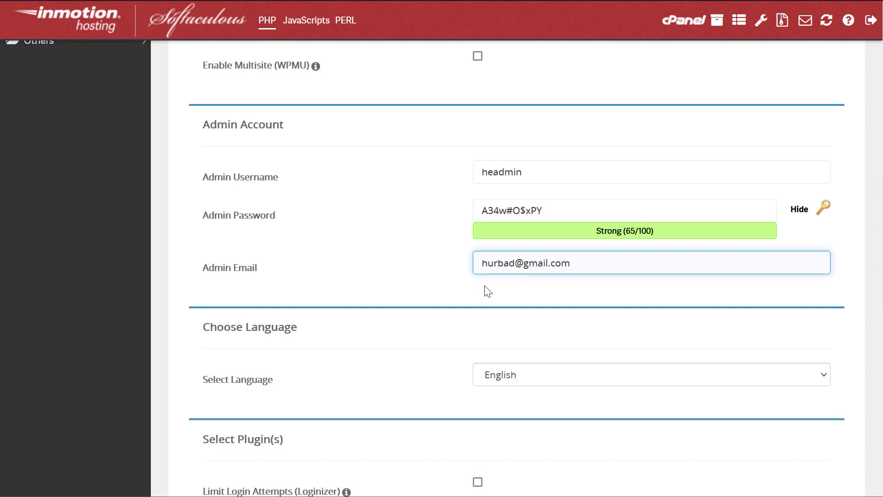
{"action": "scroll", "coordinate": [483, 291], "scroll_direction": "down", "scroll_amount": 5}
- Keep English as language and untick weForms, leaving Jetpack and server-side caching enabled
{"action": "left_click", "coordinate": [523, 164]}
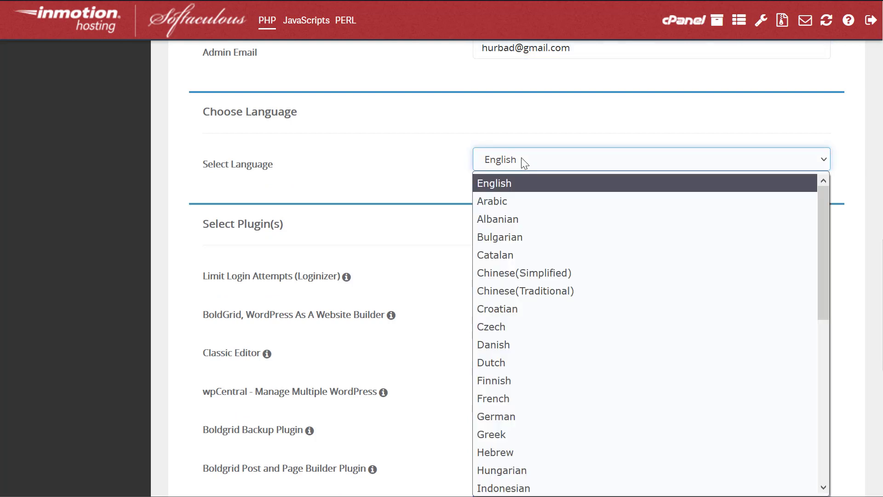
{"action": "left_click", "coordinate": [522, 163]}
{"action": "left_click", "coordinate": [334, 212]}
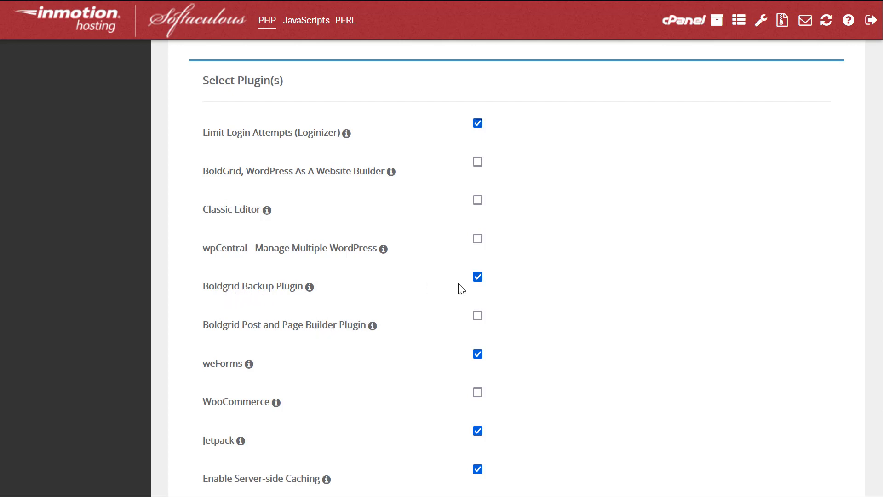
{"action": "left_click", "coordinate": [480, 357]}
{"action": "scroll", "coordinate": [499, 358], "scroll_direction": "down", "scroll_amount": 3}
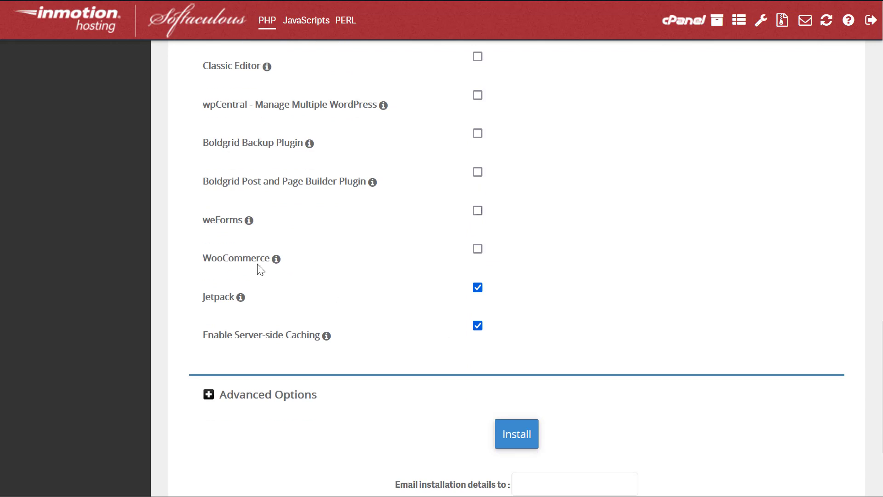
{"action": "mouse_move", "coordinate": [276, 258]}
{"action": "left_click_drag", "start_coordinate": [236, 307], "coordinate": [252, 299]}
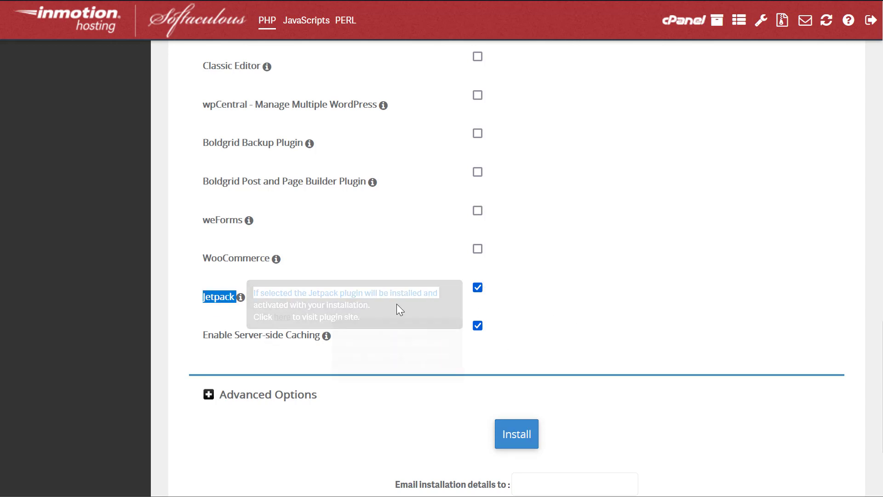
{"action": "left_click", "coordinate": [219, 307]}
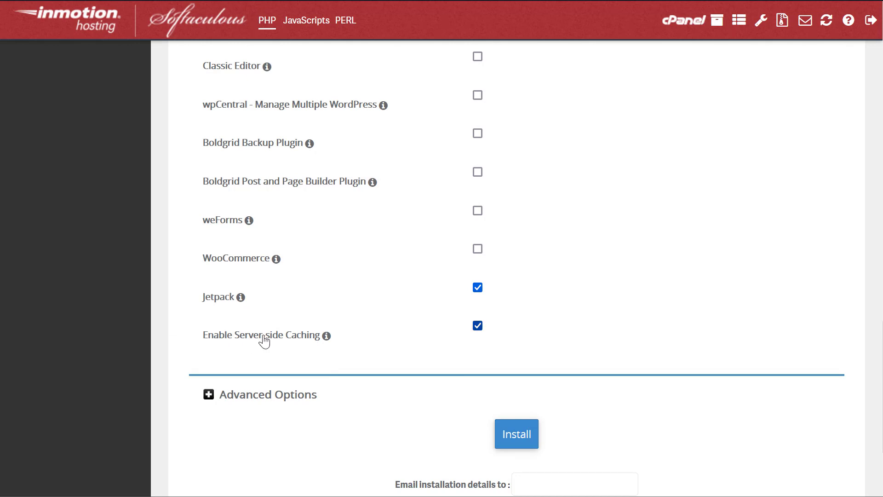
{"action": "left_click_drag", "start_coordinate": [213, 335], "coordinate": [315, 336]}
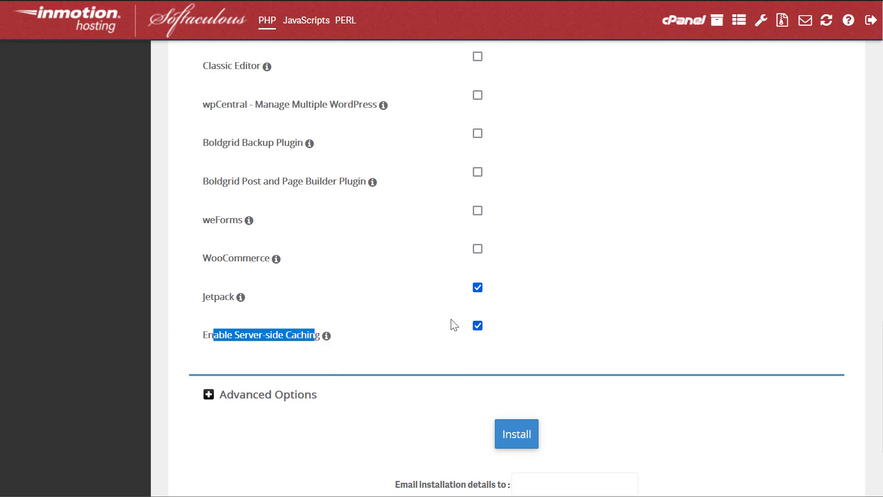
- Expand Advanced Options, check database name wp67 and table prefix wpb7_, then revisit the admin password
{"action": "left_click", "coordinate": [208, 395]}
{"action": "scroll", "coordinate": [305, 341], "scroll_direction": "down", "scroll_amount": 8}
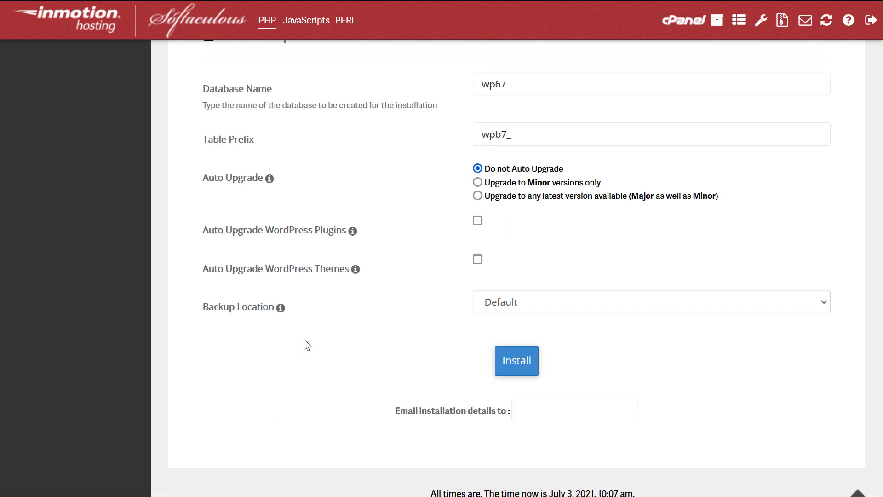
{"action": "scroll", "coordinate": [307, 344], "scroll_direction": "up", "scroll_amount": 2}
{"action": "double_click", "coordinate": [513, 156]}
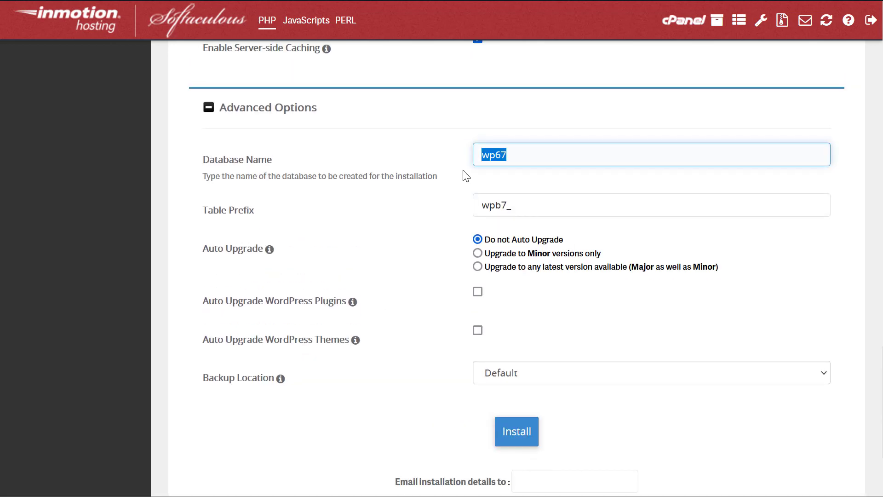
{"action": "double_click", "coordinate": [489, 205]}
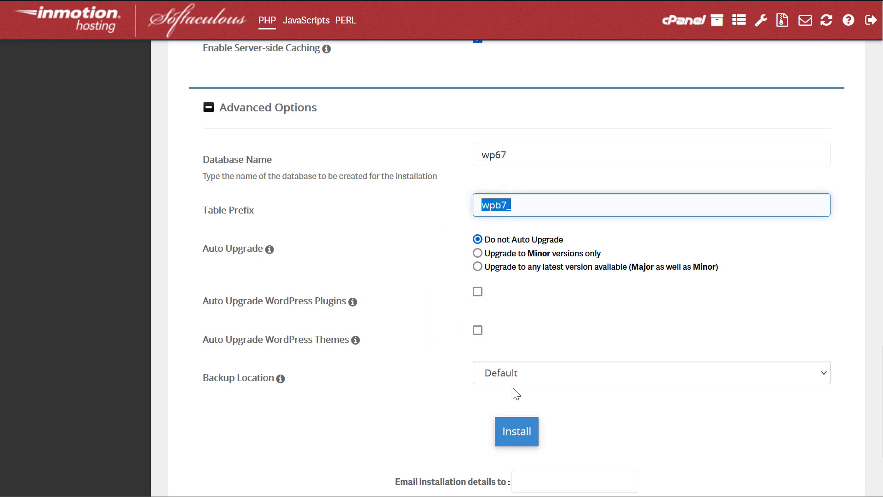
{"action": "scroll", "coordinate": [516, 453], "scroll_direction": "down", "scroll_amount": 3}
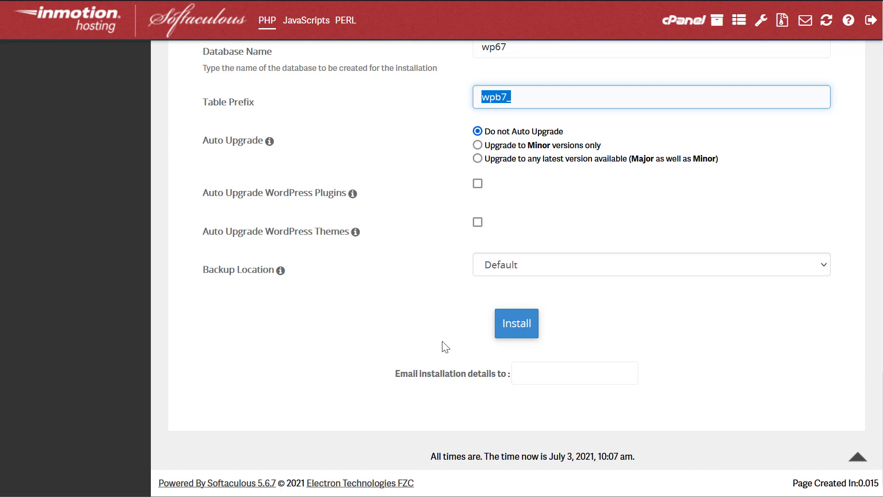
{"action": "scroll", "coordinate": [420, 117], "scroll_direction": "up", "scroll_amount": 15}
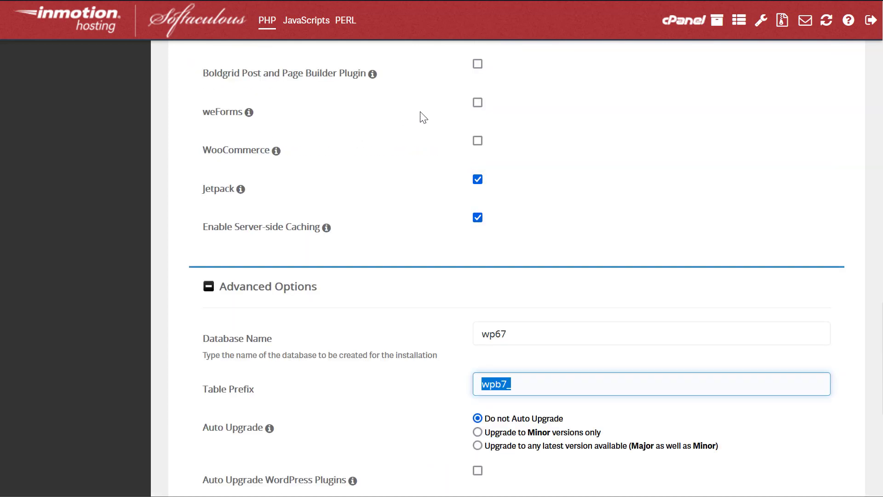
{"action": "scroll", "coordinate": [528, 141], "scroll_direction": "up", "scroll_amount": 3}
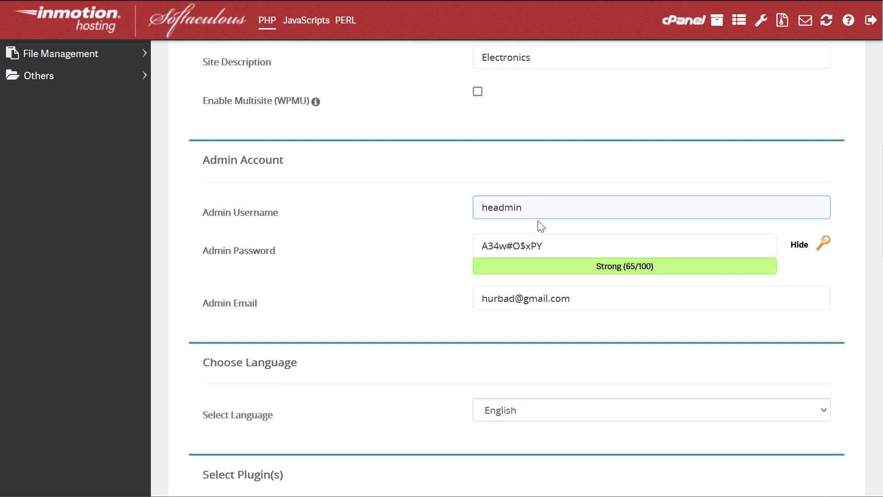
{"action": "left_click", "coordinate": [551, 254]}
{"action": "scroll", "coordinate": [597, 184], "scroll_direction": "up", "scroll_amount": 15}
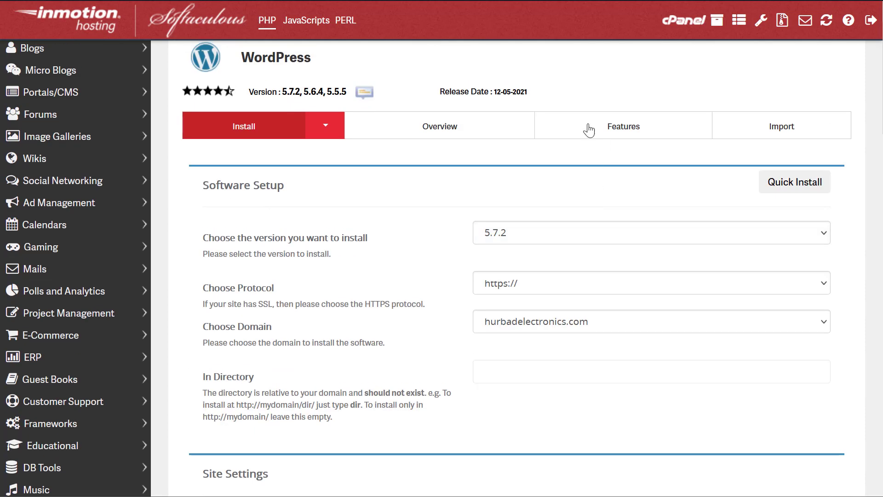
- Open cPanel from the hurbad.com account section of the Account Management Panel
{"action": "scroll", "coordinate": [322, 257], "scroll_direction": "up", "scroll_amount": 1}
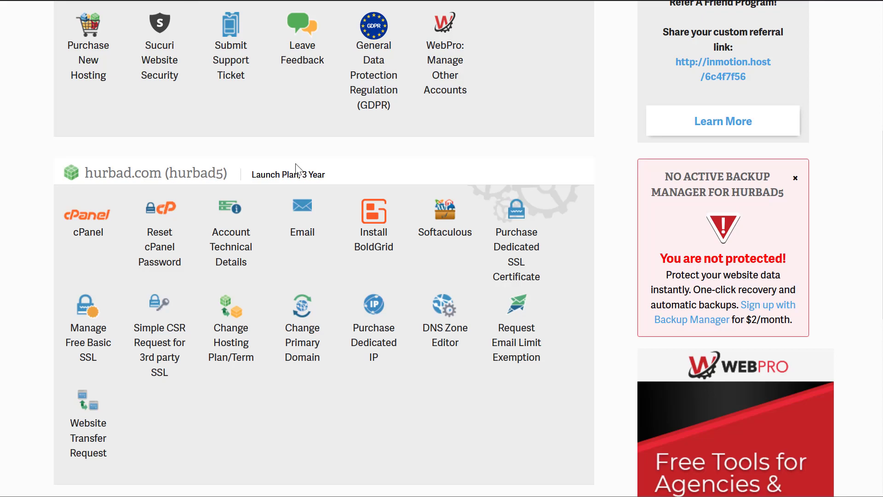
{"action": "scroll", "coordinate": [303, 160], "scroll_direction": "up", "scroll_amount": 5}
{"action": "scroll", "coordinate": [248, 193], "scroll_direction": "down", "scroll_amount": 8}
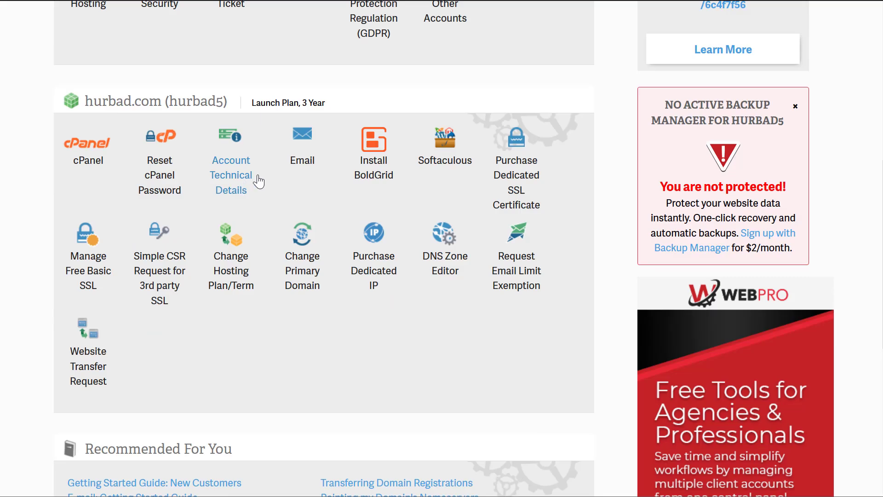
{"action": "left_click", "coordinate": [89, 161]}
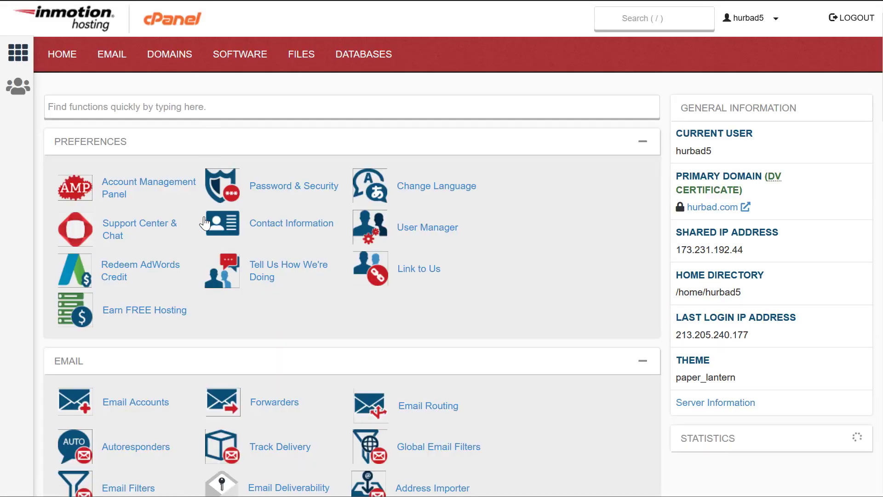
- Scroll the cPanel home page down to the Email tools section
{"action": "scroll", "coordinate": [210, 218], "scroll_direction": "down", "scroll_amount": 5}
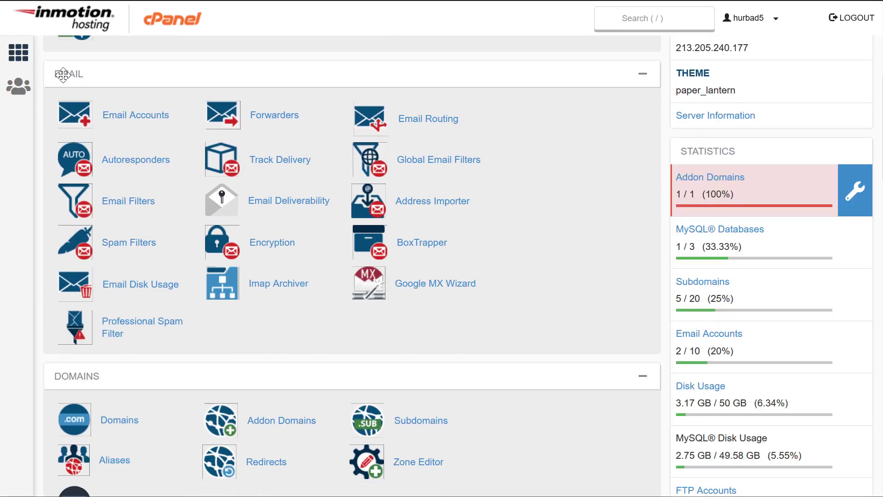
{"action": "scroll", "coordinate": [147, 211], "scroll_direction": "down", "scroll_amount": 10}
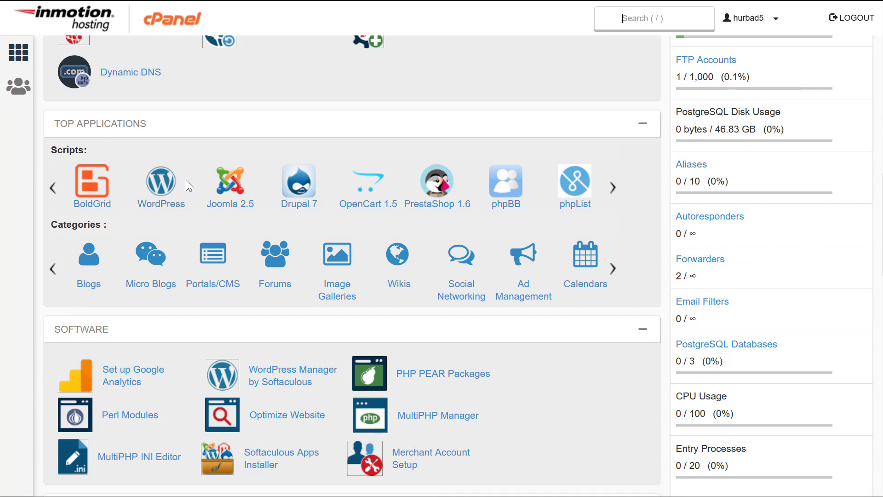
{"action": "scroll", "coordinate": [187, 179], "scroll_direction": "up", "scroll_amount": 12}
{"action": "scroll", "coordinate": [186, 179], "scroll_direction": "down", "scroll_amount": 3}
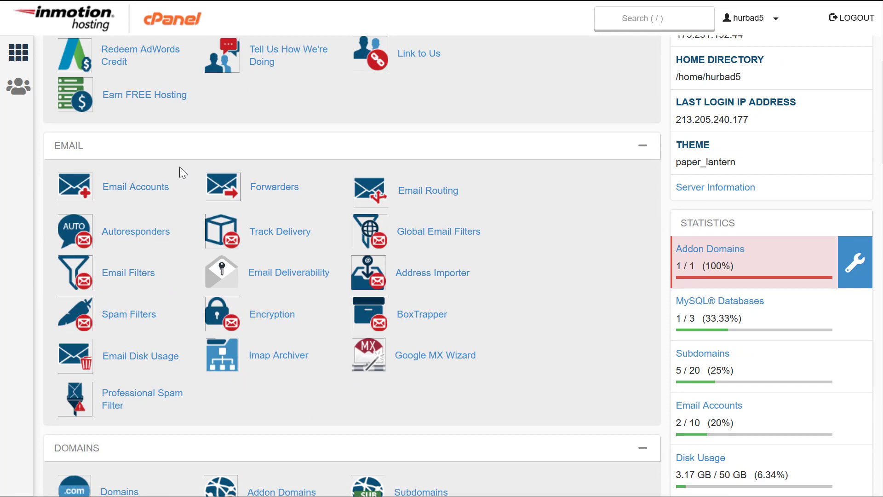
- Open Email Accounts and start creating a new email account
{"action": "left_click", "coordinate": [112, 194]}
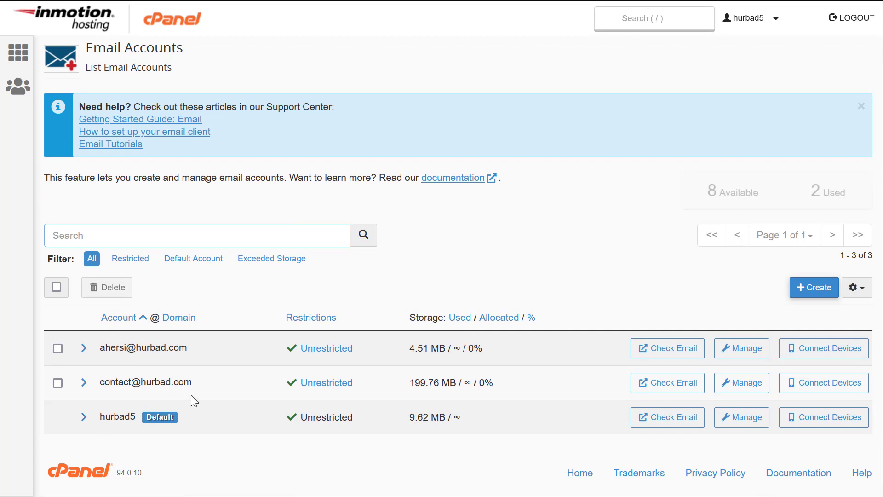
{"action": "left_click_drag", "start_coordinate": [169, 380], "coordinate": [97, 382]}
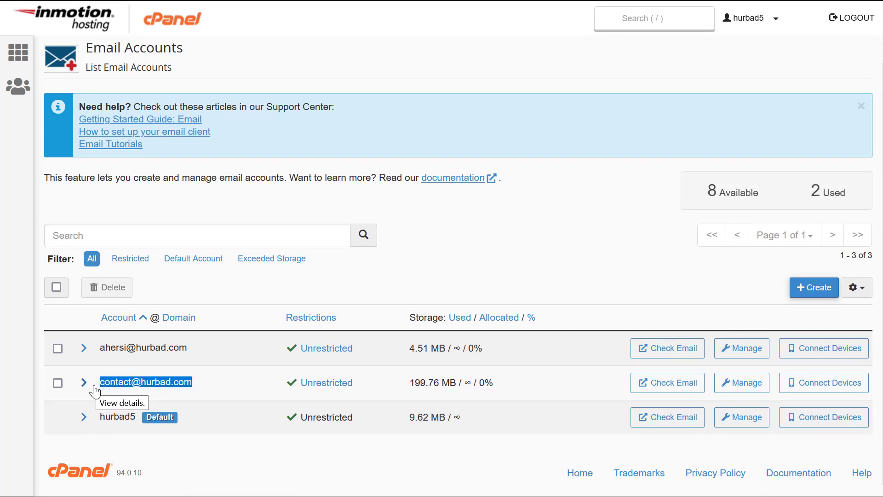
{"action": "left_click", "coordinate": [154, 451]}
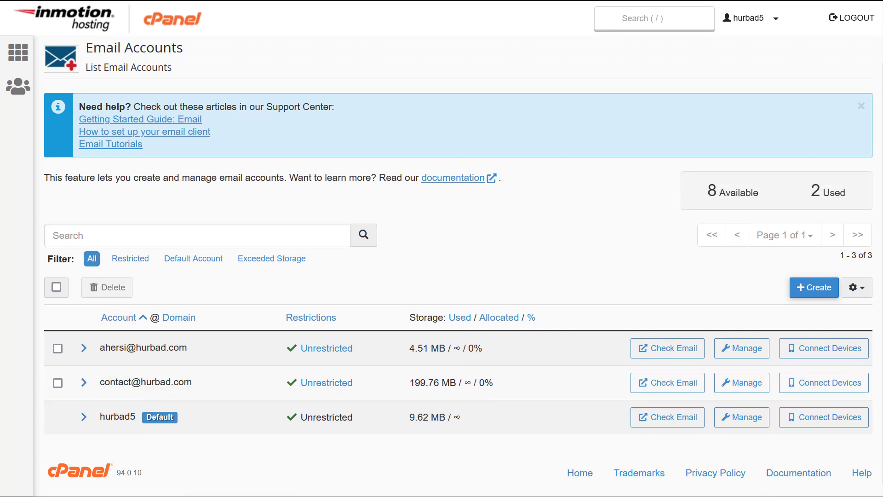
{"action": "left_click", "coordinate": [813, 288]}
{"action": "scroll", "coordinate": [240, 299], "scroll_direction": "down", "scroll_amount": 3}
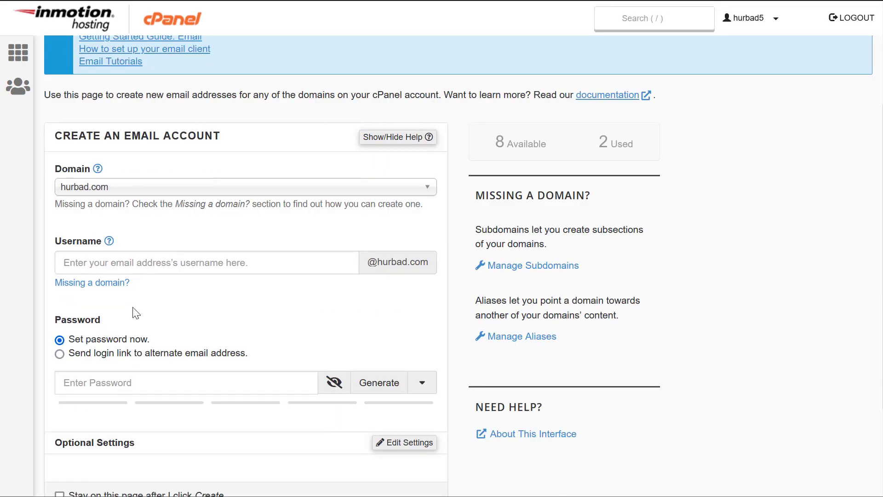
- Enter the new account's username on the hurbad.com domain
{"action": "left_click", "coordinate": [121, 256]}
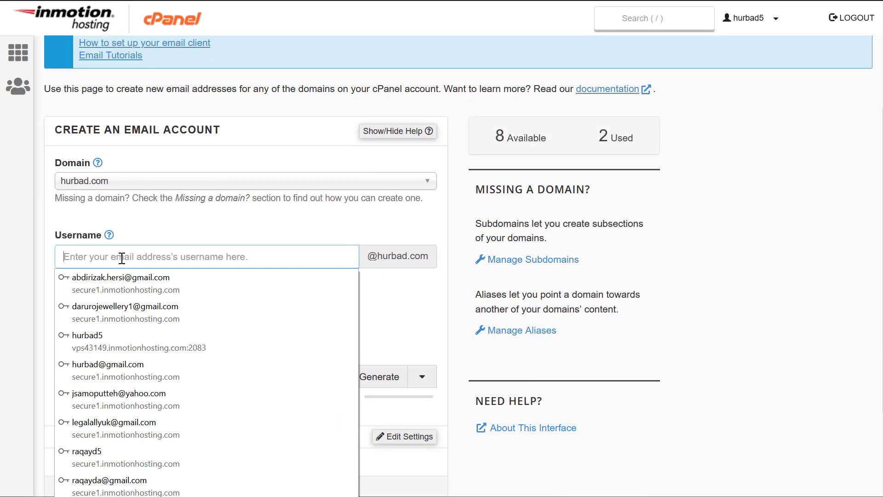
{"action": "left_click", "coordinate": [140, 219]}
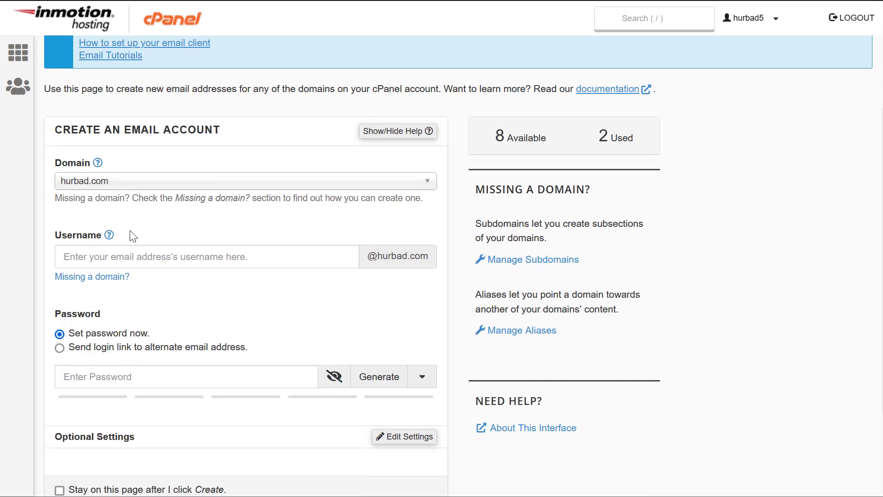
{"action": "left_click", "coordinate": [121, 253]}
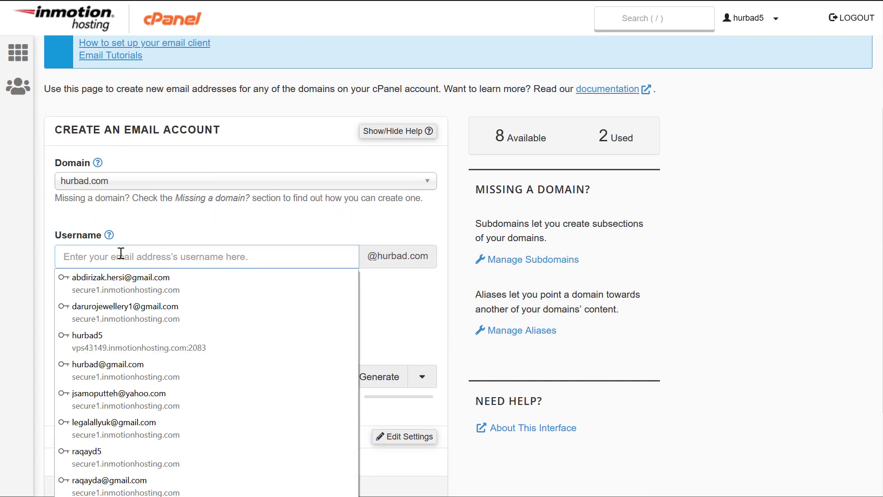
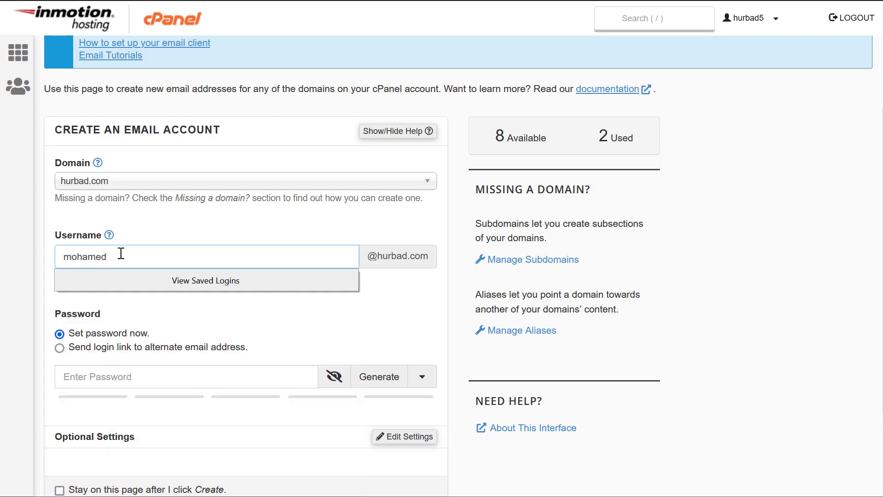
{"action": "left_click", "coordinate": [175, 230]}
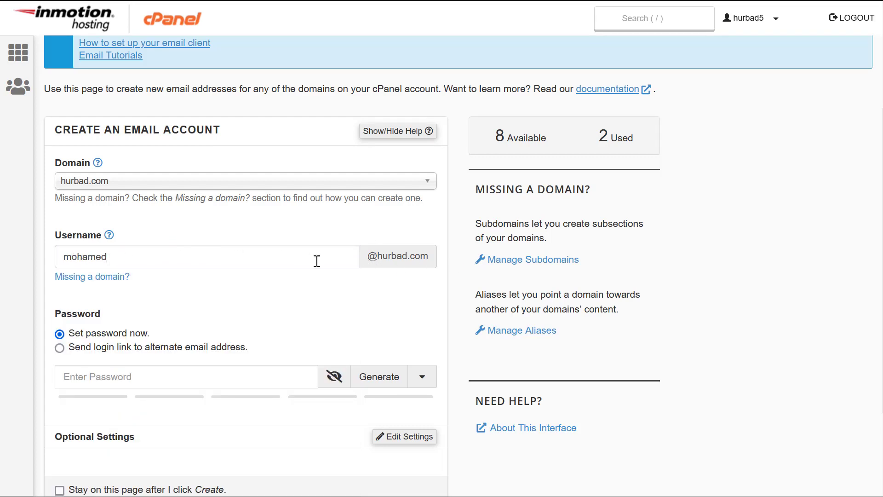
{"action": "double_click", "coordinate": [396, 255]}
{"action": "left_click", "coordinate": [345, 321]}
- Generate a strong random password for the new account
{"action": "scroll", "coordinate": [344, 321], "scroll_direction": "down", "scroll_amount": 3}
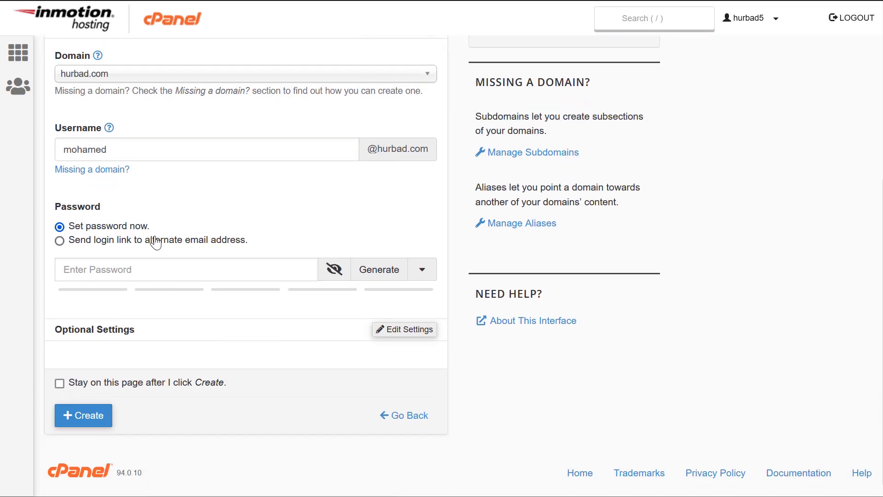
{"action": "left_click", "coordinate": [387, 271]}
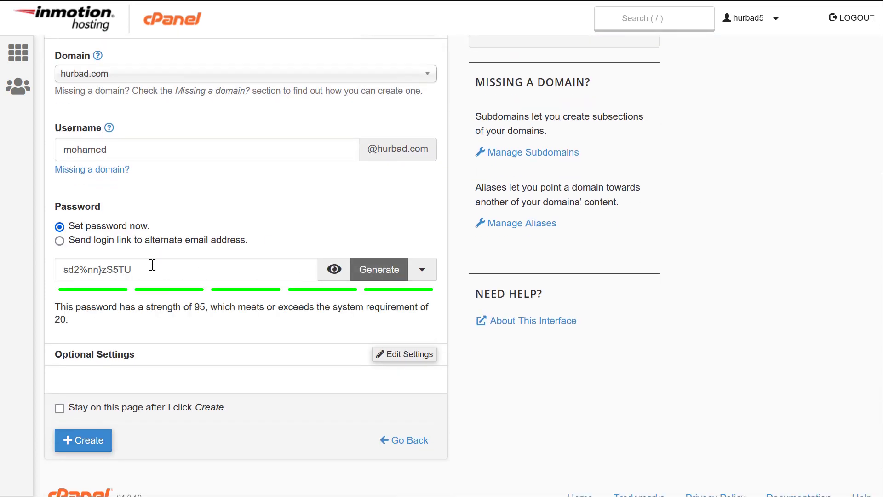
{"action": "left_click_drag", "start_coordinate": [152, 264], "coordinate": [22, 262]}
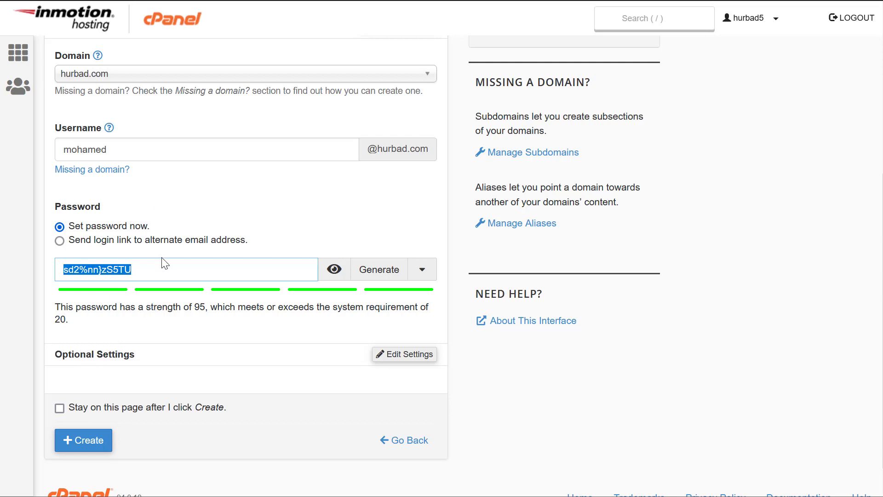
{"action": "left_click", "coordinate": [229, 310]}
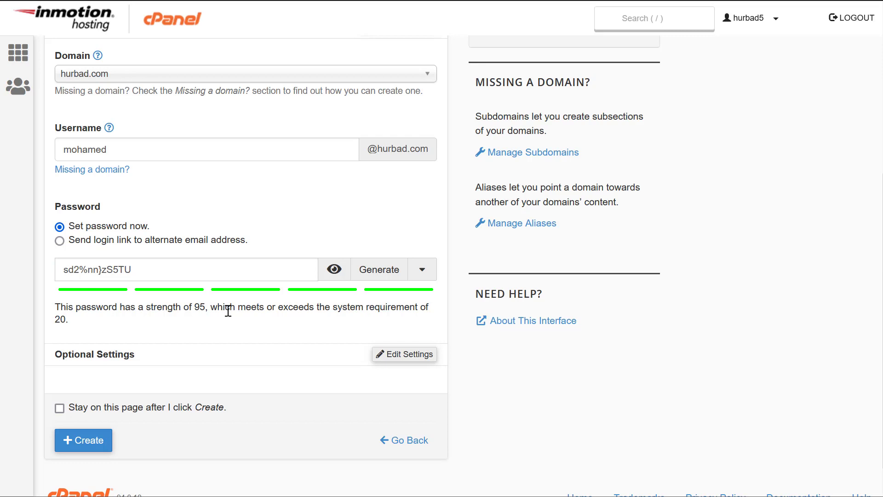
{"action": "scroll", "coordinate": [229, 310], "scroll_direction": "down", "scroll_amount": 1}
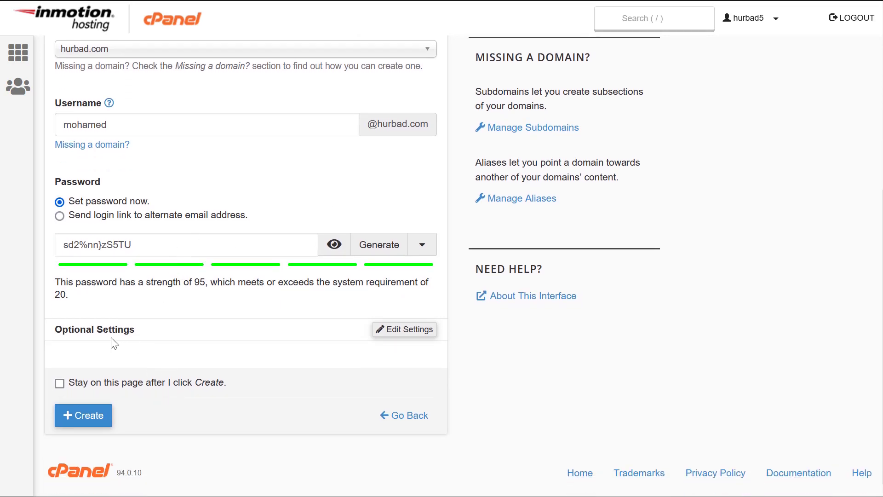
- Set a custom mailbox storage quota of 500 MB
{"action": "left_click", "coordinate": [396, 335]}
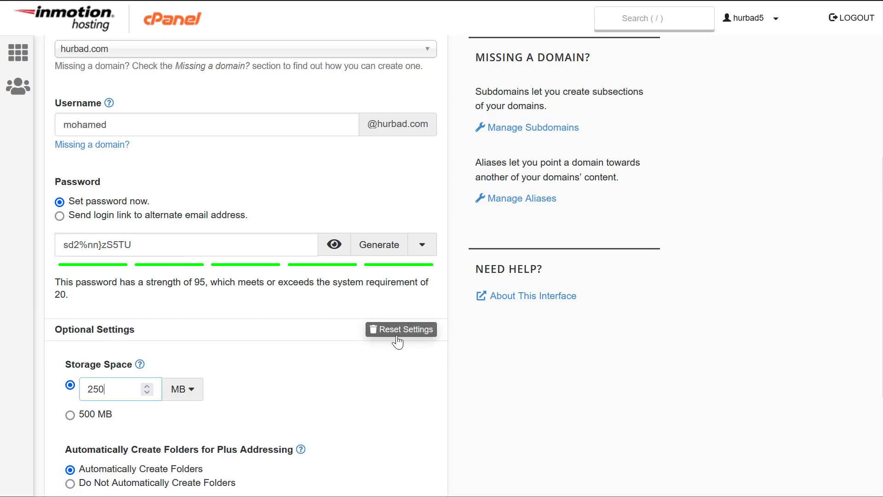
{"action": "scroll", "coordinate": [264, 345], "scroll_direction": "down", "scroll_amount": 2}
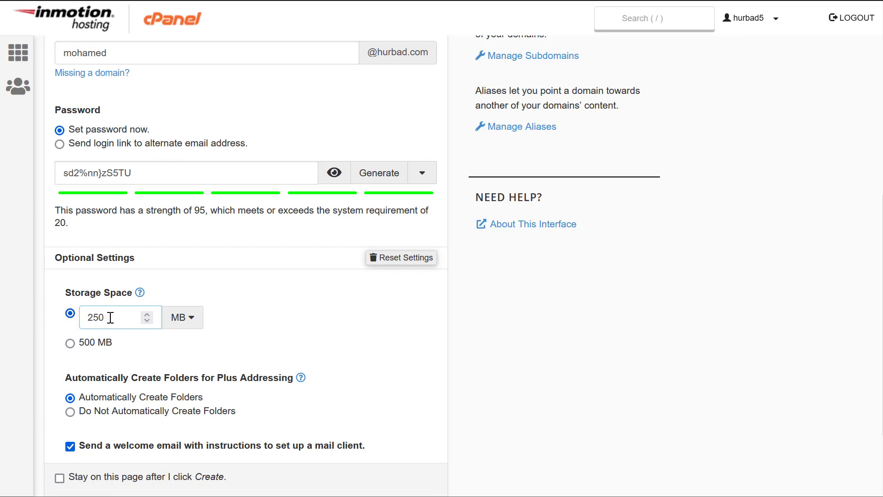
{"action": "left_click_drag", "start_coordinate": [111, 317], "coordinate": [71, 315]}
{"action": "left_click", "coordinate": [107, 319]}
{"action": "left_click", "coordinate": [70, 314]}
{"action": "left_click", "coordinate": [179, 324]}
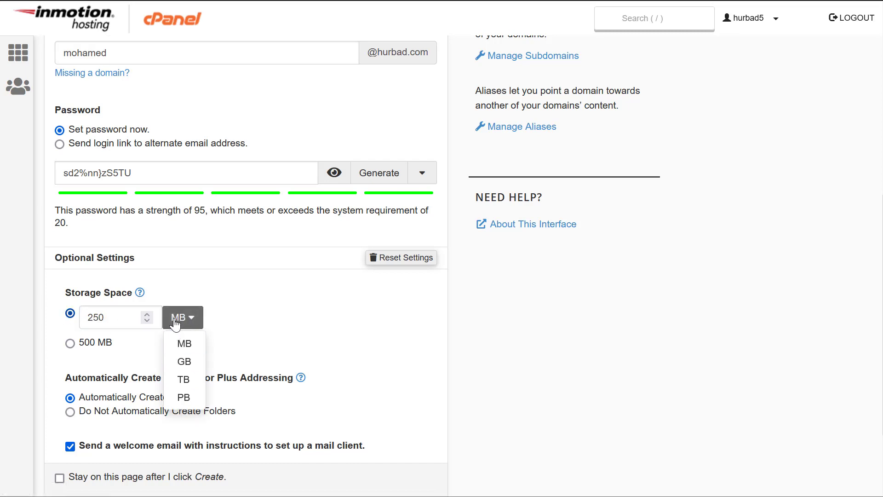
{"action": "left_click", "coordinate": [177, 322]}
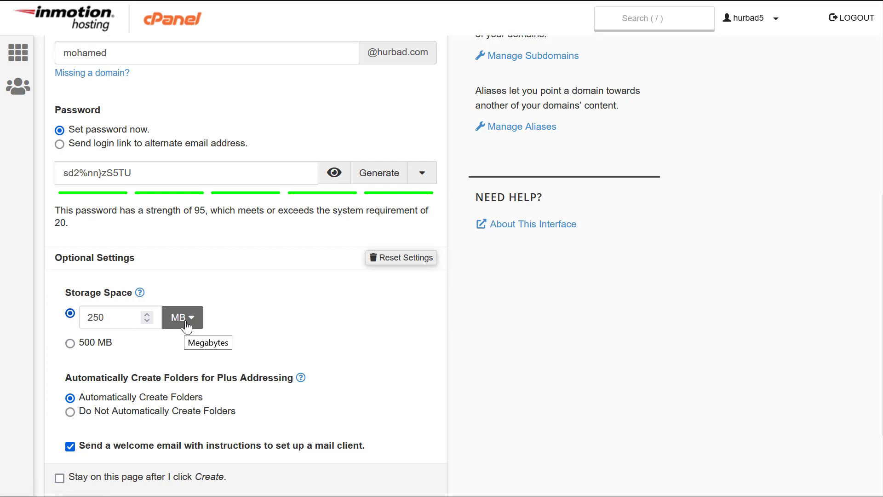
{"action": "left_click", "coordinate": [294, 324]}
{"action": "left_click", "coordinate": [92, 348]}
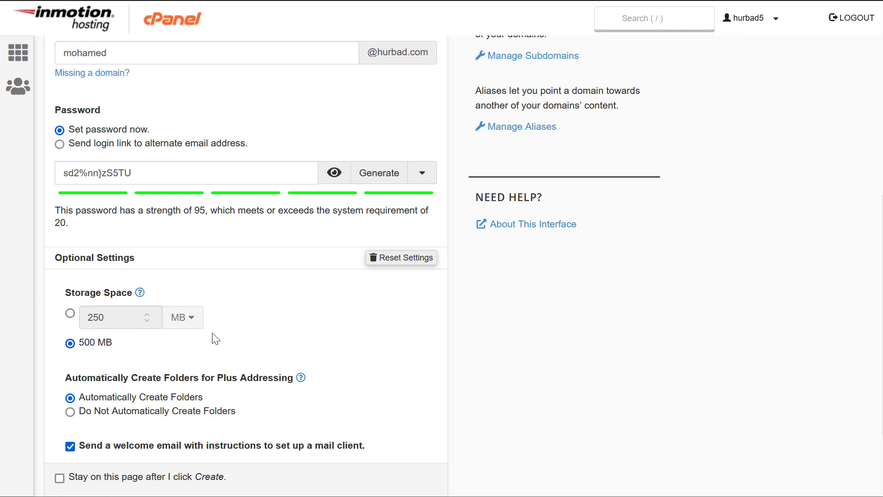
- Leave the automatic folder and welcome-email options unchanged and create the account
{"action": "scroll", "coordinate": [213, 335], "scroll_direction": "down", "scroll_amount": 2}
{"action": "left_click_drag", "start_coordinate": [99, 305], "coordinate": [215, 306]}
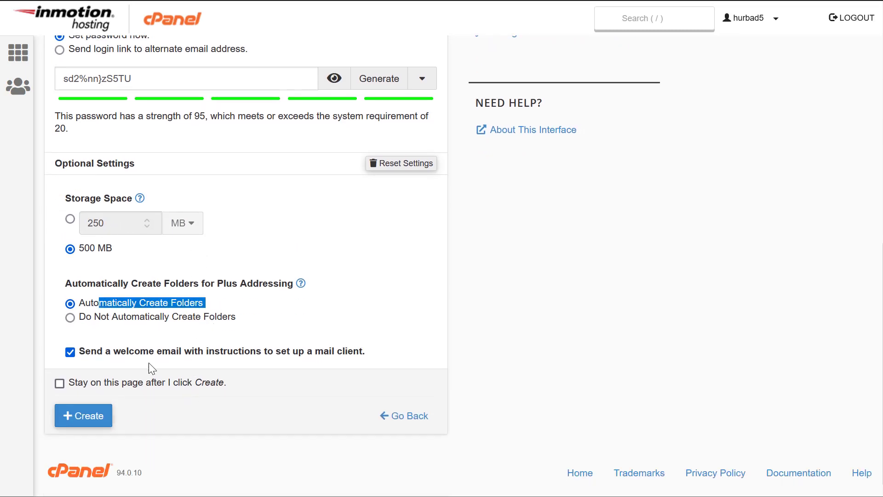
{"action": "left_click", "coordinate": [307, 357]}
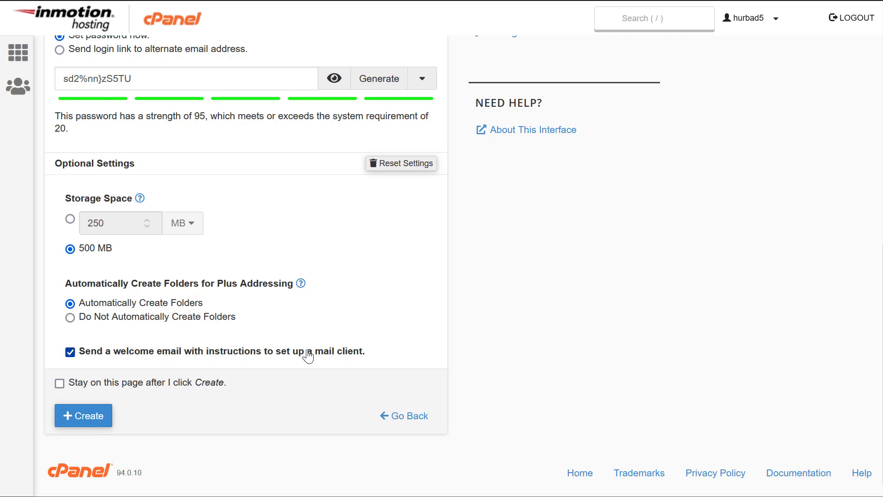
{"action": "left_click_drag", "start_coordinate": [237, 351], "coordinate": [390, 354]}
{"action": "left_click", "coordinate": [505, 352]}
{"action": "left_click", "coordinate": [85, 418]}
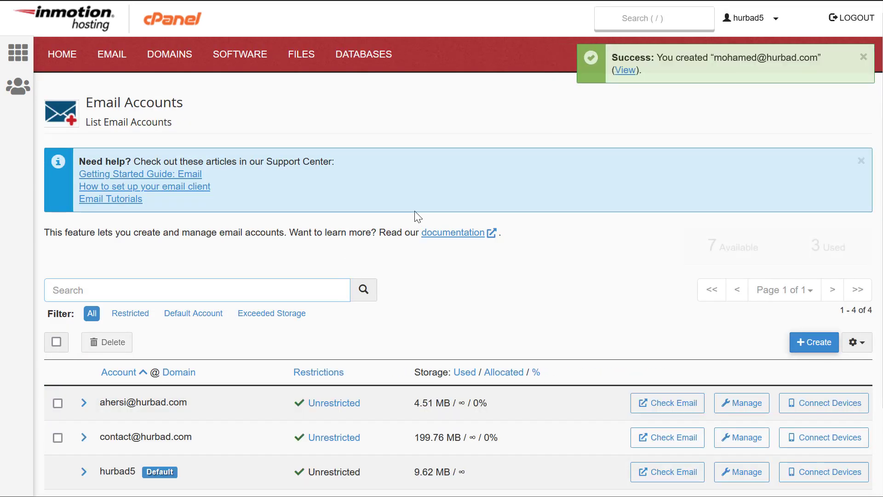
{"action": "scroll", "coordinate": [400, 244], "scroll_direction": "down", "scroll_amount": 2}
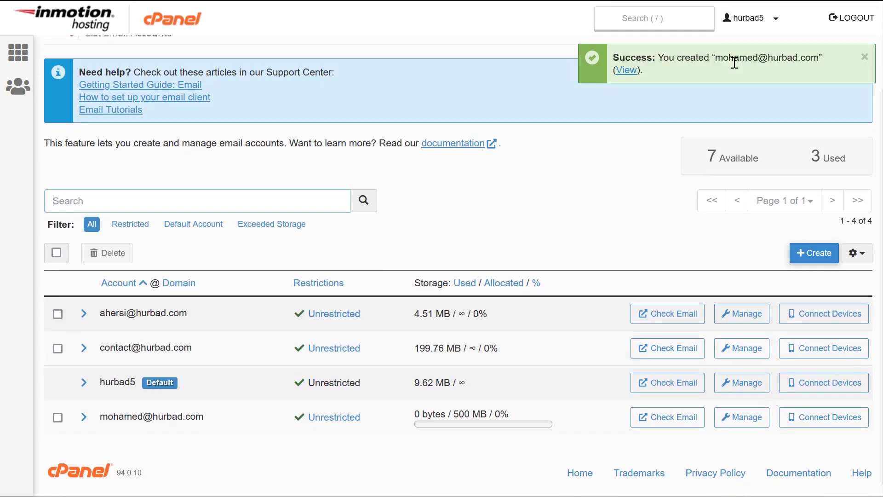
{"action": "left_click_drag", "start_coordinate": [723, 57], "coordinate": [820, 57]}
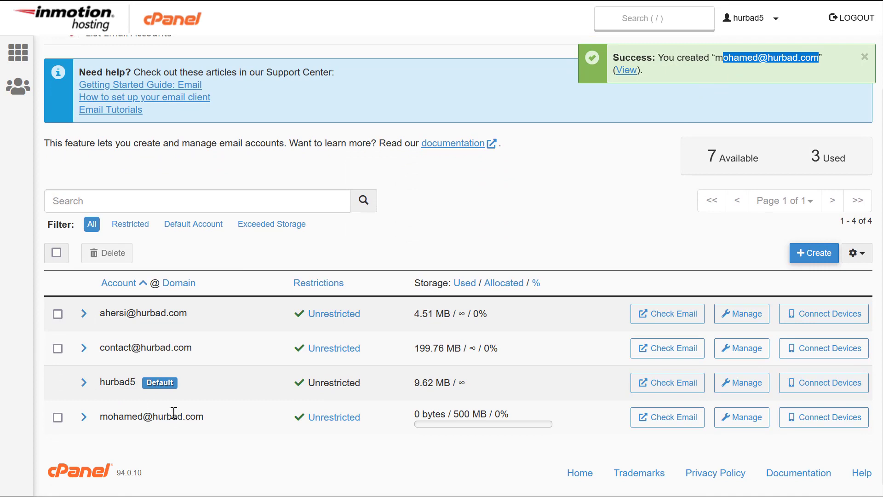
{"action": "left_click_drag", "start_coordinate": [113, 416], "coordinate": [204, 416]}
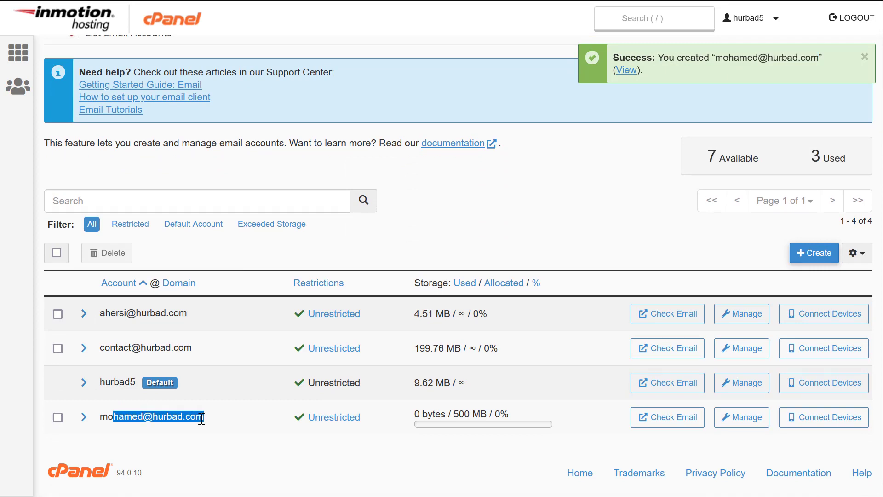
{"action": "left_click", "coordinate": [275, 473]}
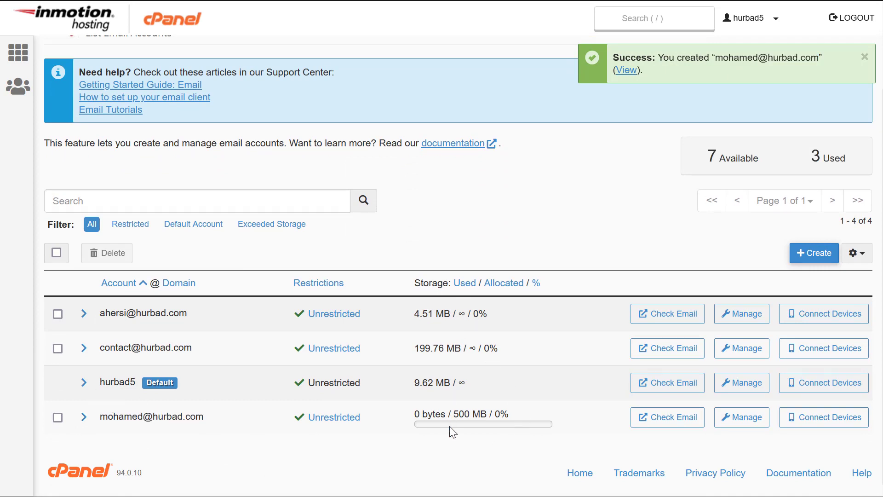
{"action": "left_click_drag", "start_coordinate": [453, 413], "coordinate": [500, 416]}
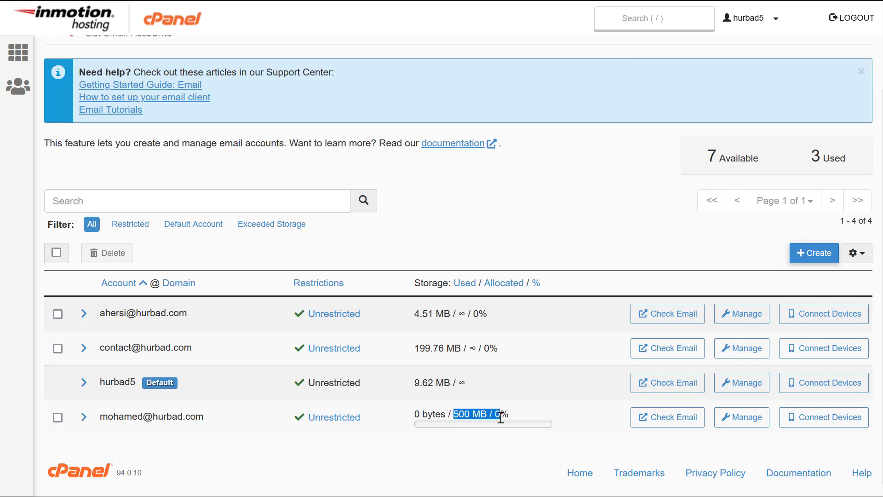
{"action": "left_click_drag", "start_coordinate": [414, 415], "coordinate": [432, 416]}
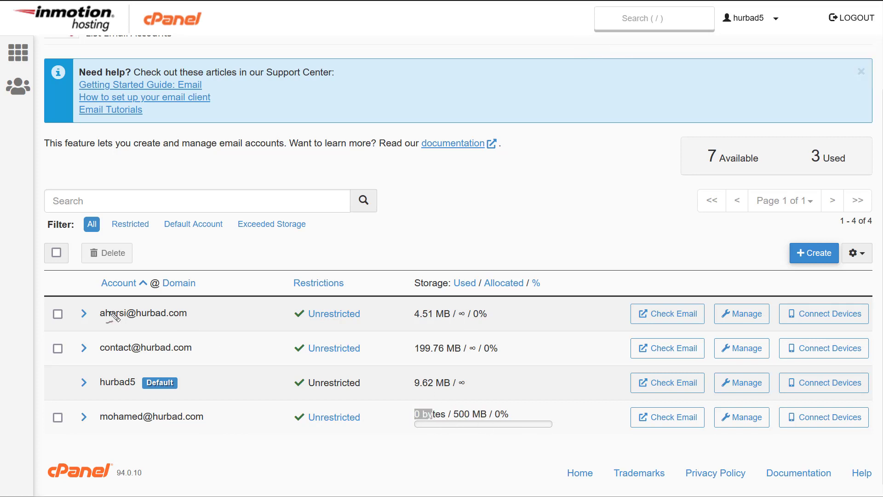
{"action": "left_click_drag", "start_coordinate": [96, 315], "coordinate": [194, 318]}
{"action": "left_click_drag", "start_coordinate": [419, 318], "coordinate": [448, 319]}
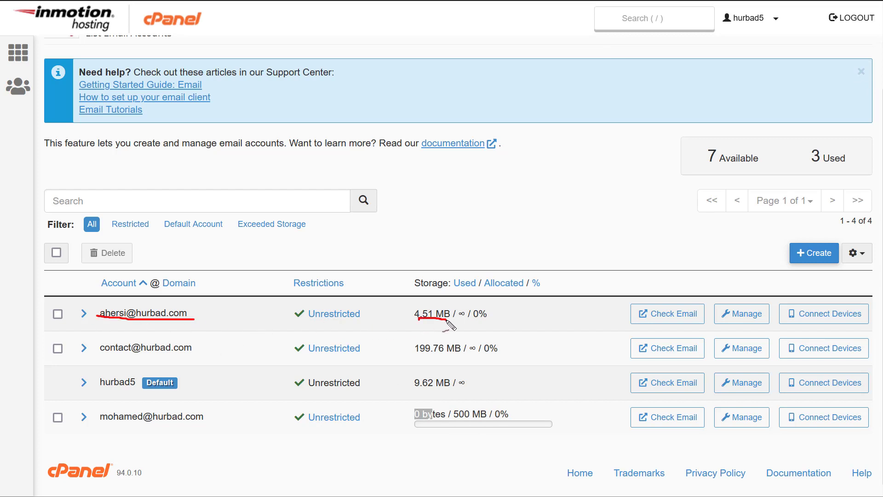
{"action": "left_click_drag", "start_coordinate": [116, 354], "coordinate": [188, 355]}
{"action": "left_click_drag", "start_coordinate": [416, 355], "coordinate": [469, 355]}
{"action": "left_click_drag", "start_coordinate": [612, 316], "coordinate": [870, 319]}
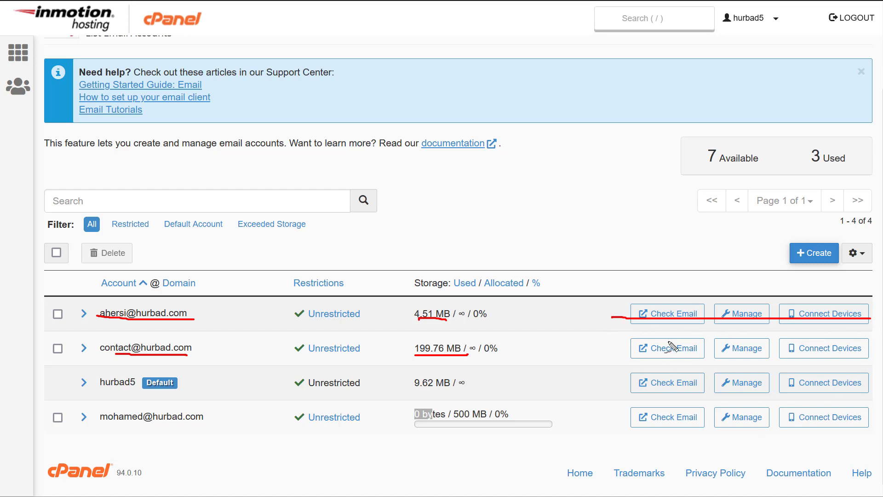
{"action": "left_click_drag", "start_coordinate": [680, 284], "coordinate": [767, 241]}
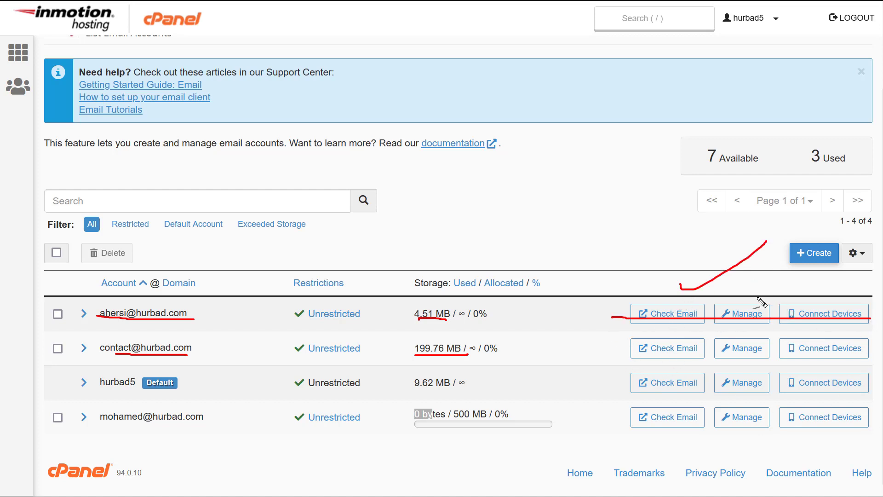
{"action": "mouse_move", "coordinate": [751, 277]}
{"action": "left_mouse_down"}
{"action": "mouse_move", "coordinate": [794, 272]}
{"action": "mouse_move", "coordinate": [836, 299]}
{"action": "mouse_move", "coordinate": [866, 276]}
{"action": "left_mouse_up"}
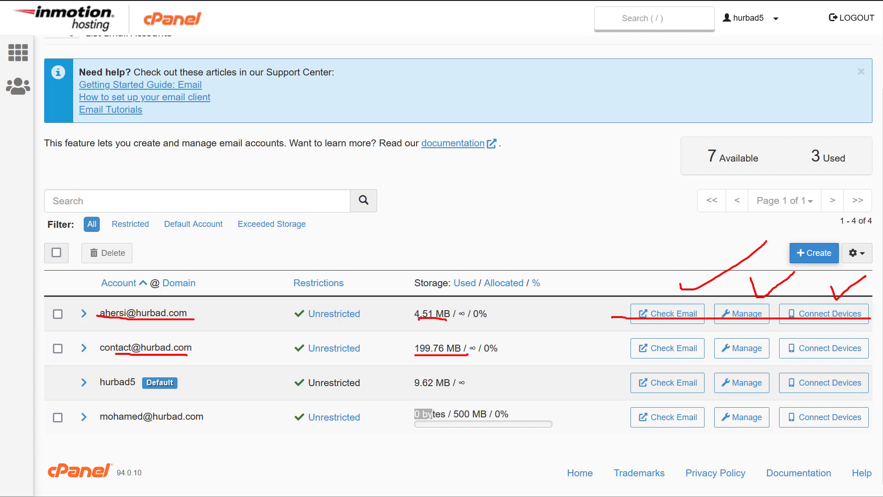
{"action": "key", "text": "Escape"}
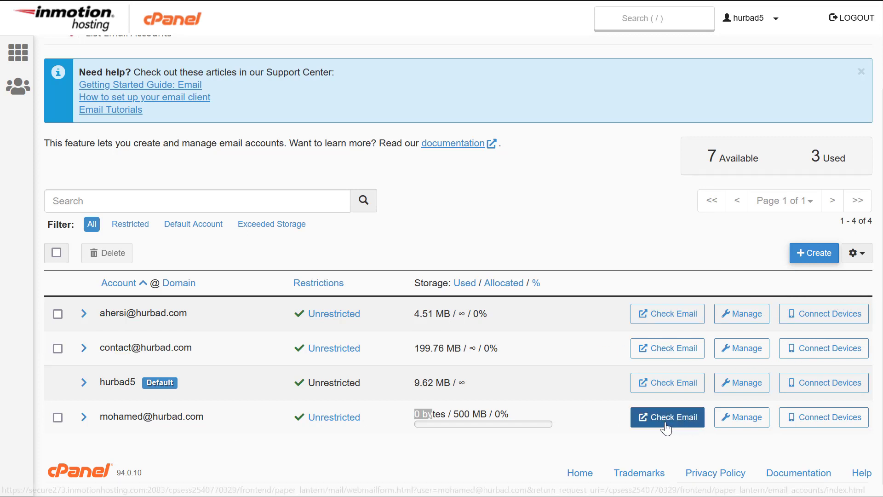
- Check email for the empty 500 MB mailbox and enter its Roundcube inbox
{"action": "left_click", "coordinate": [665, 424]}
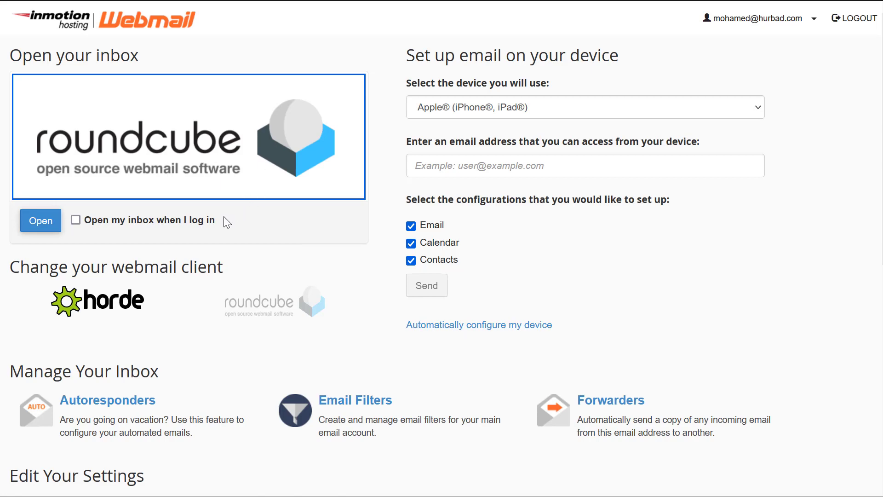
{"action": "scroll", "coordinate": [227, 223], "scroll_direction": "down", "scroll_amount": 8}
{"action": "scroll", "coordinate": [138, 171], "scroll_direction": "up", "scroll_amount": 5}
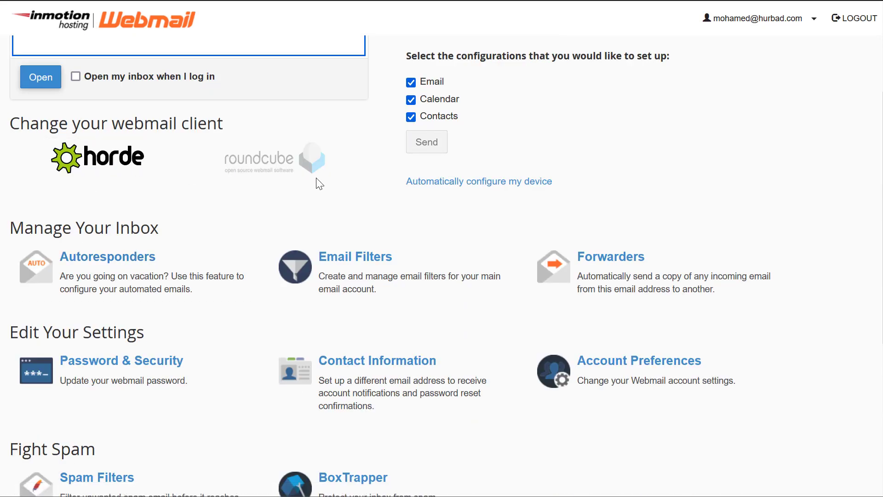
{"action": "scroll", "coordinate": [271, 157], "scroll_direction": "up", "scroll_amount": 3}
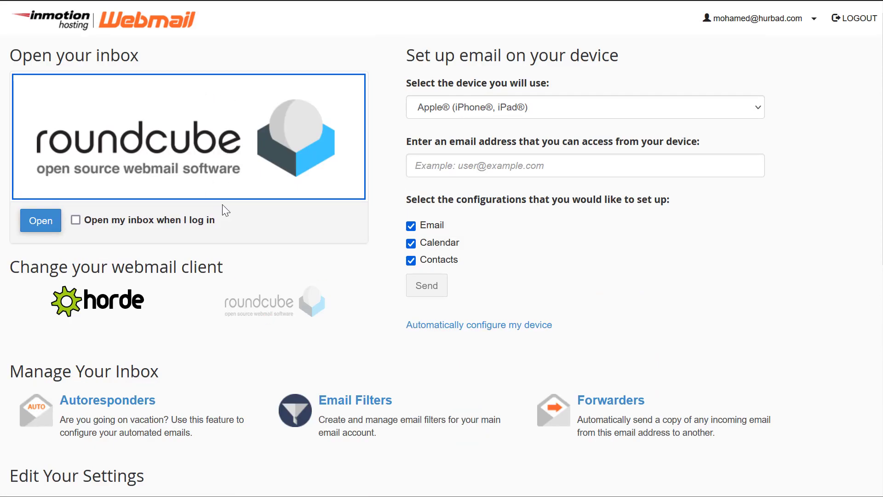
{"action": "left_click", "coordinate": [41, 230]}
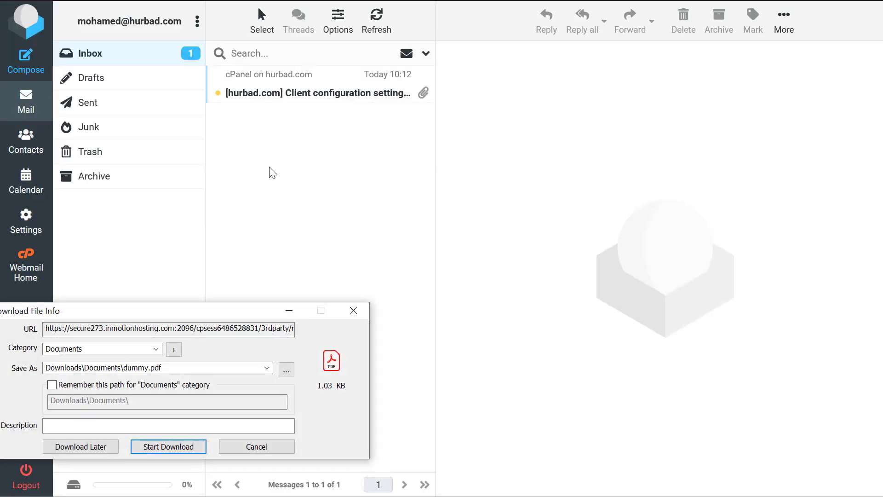
- Dismiss the download prompt and read the Client configuration settings email in Roundcube
{"action": "key", "text": "Escape"}
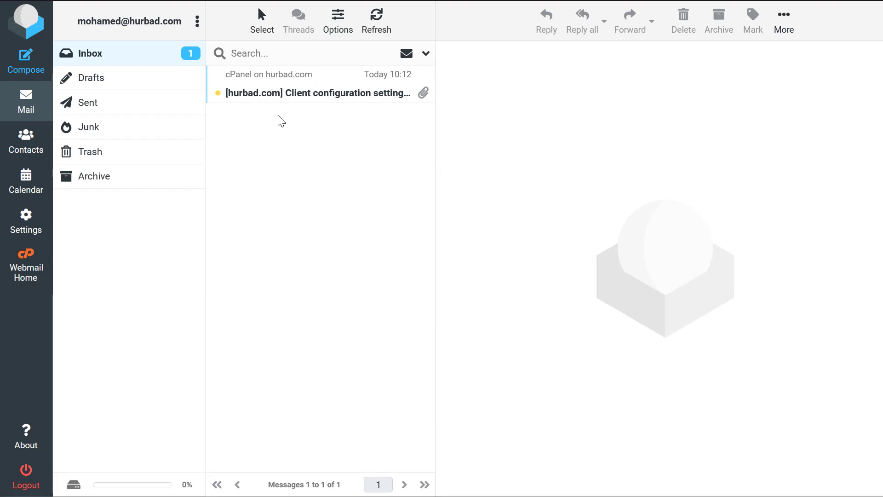
{"action": "left_click", "coordinate": [276, 98]}
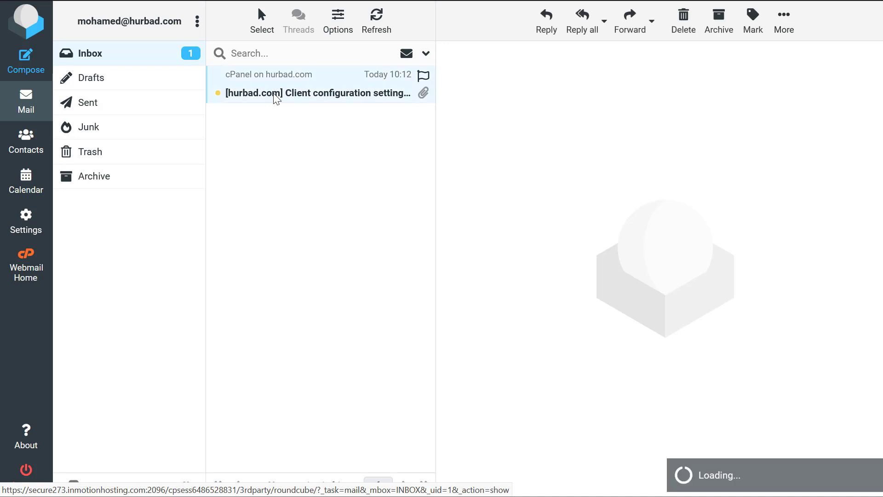
{"action": "scroll", "coordinate": [647, 265], "scroll_direction": "down", "scroll_amount": 5}
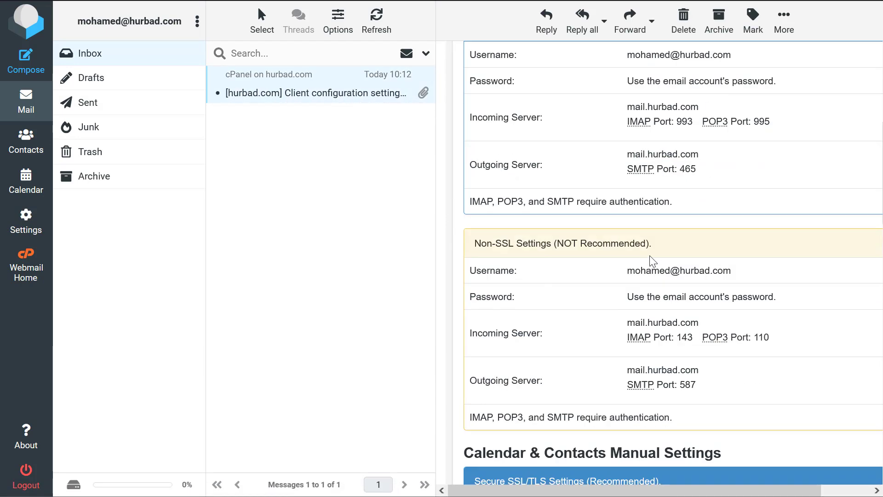
{"action": "scroll", "coordinate": [658, 230], "scroll_direction": "up", "scroll_amount": 2}
{"action": "left_click_drag", "start_coordinate": [636, 122], "coordinate": [710, 358]}
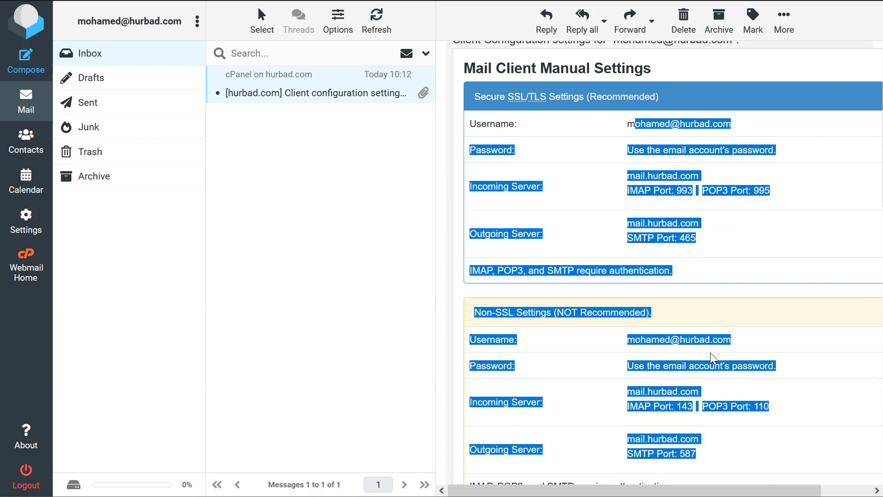
{"action": "left_click", "coordinate": [776, 330]}
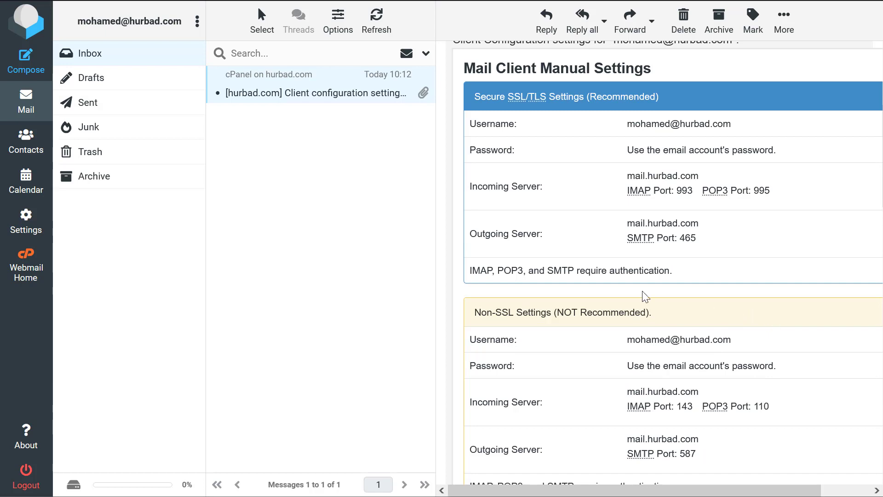
{"action": "left_click_drag", "start_coordinate": [79, 21], "coordinate": [183, 21]}
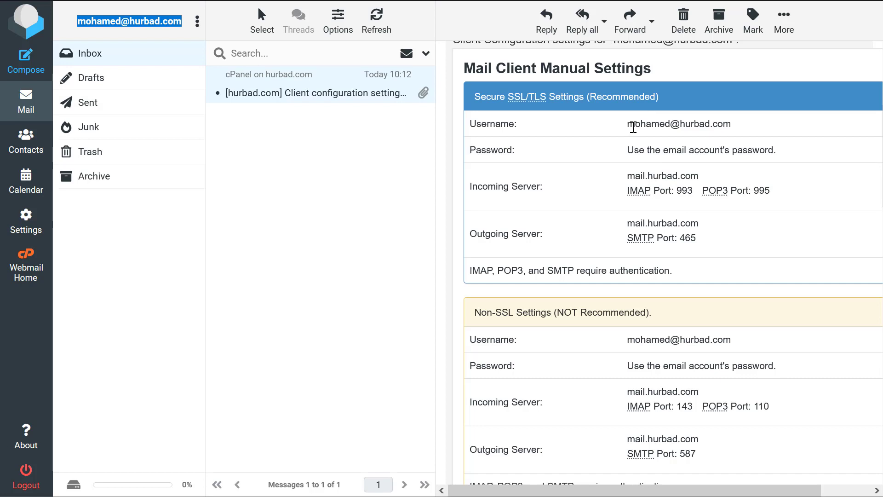
{"action": "left_click_drag", "start_coordinate": [464, 68], "coordinate": [331, 282]}
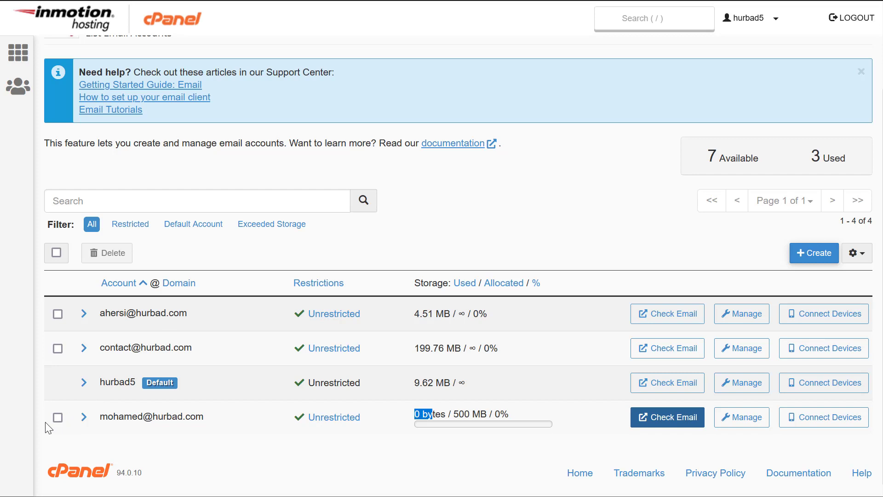
- Delete the empty 500 MB mail account, leaving three accounts listed
{"action": "left_click", "coordinate": [56, 417]}
{"action": "left_click", "coordinate": [112, 255]}
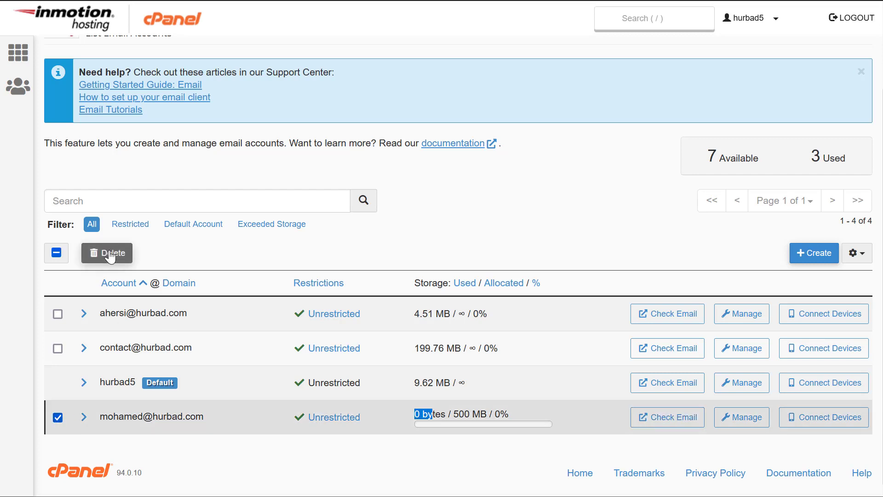
{"action": "left_click", "coordinate": [117, 315]}
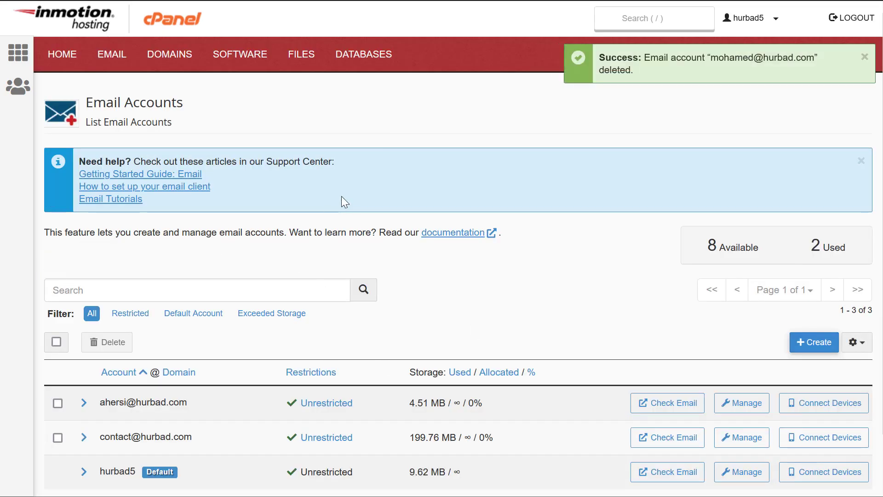
{"action": "scroll", "coordinate": [342, 195], "scroll_direction": "down", "scroll_amount": 2}
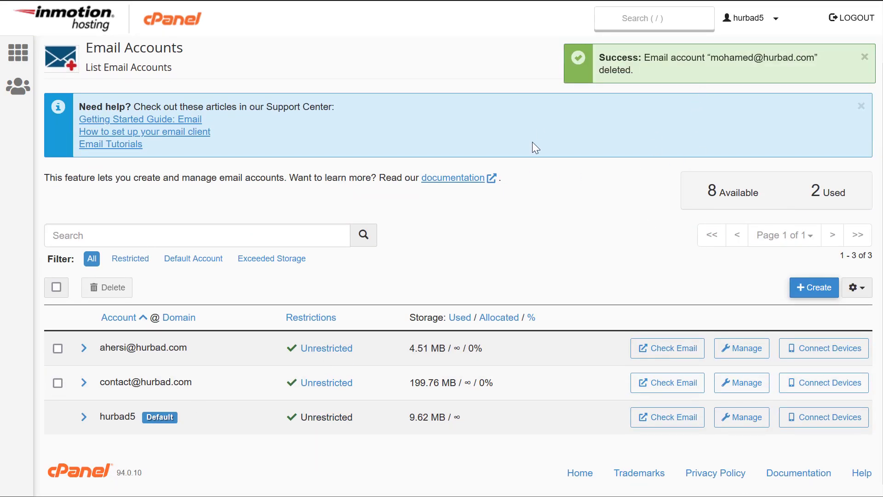
{"action": "scroll", "coordinate": [107, 82], "scroll_direction": "up", "scroll_amount": 2}
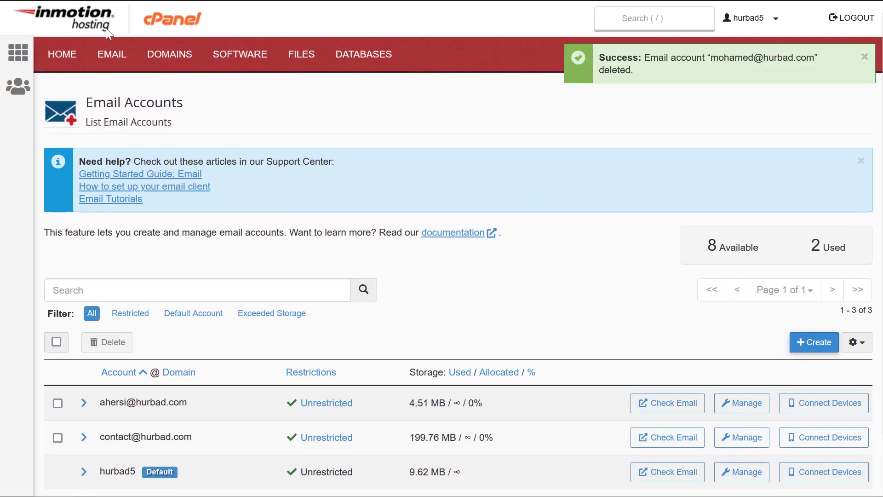
- Review the Domains list, including its Force HTTPS Redirect column, then return to cPanel home
{"action": "left_click", "coordinate": [62, 53]}
{"action": "scroll", "coordinate": [295, 193], "scroll_direction": "down", "scroll_amount": 10}
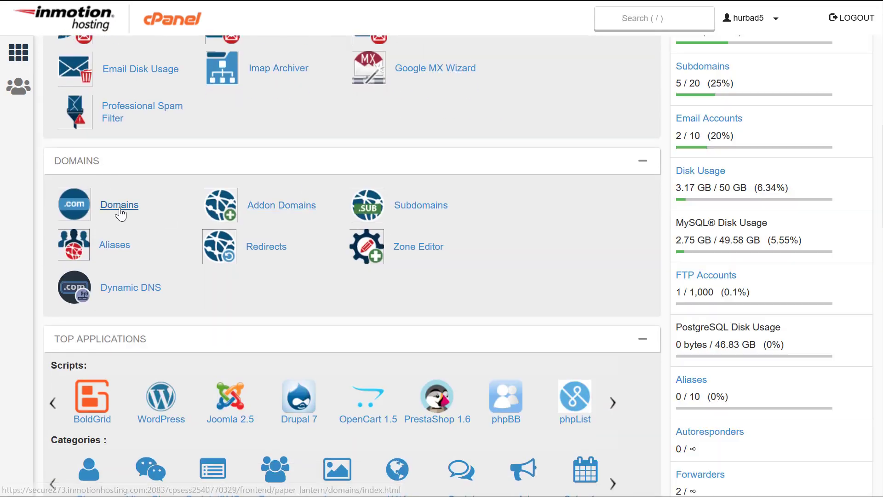
{"action": "left_click", "coordinate": [119, 209]}
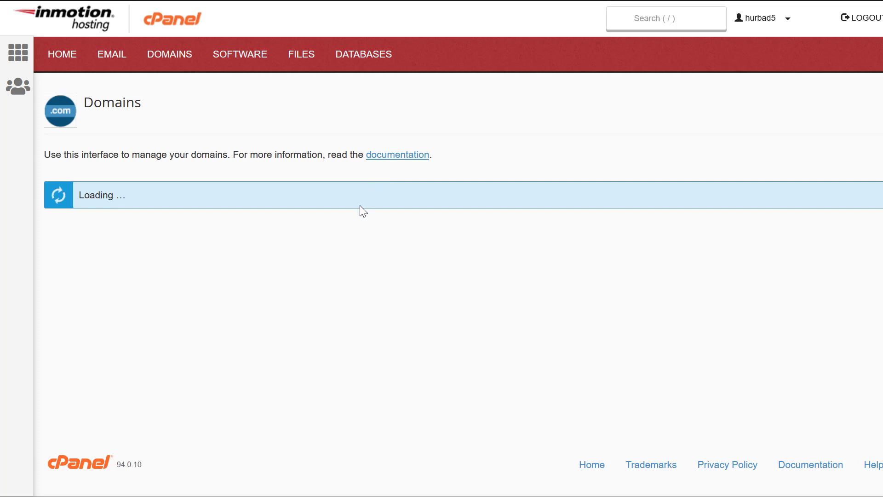
{"action": "scroll", "coordinate": [363, 210], "scroll_direction": "down", "scroll_amount": 2}
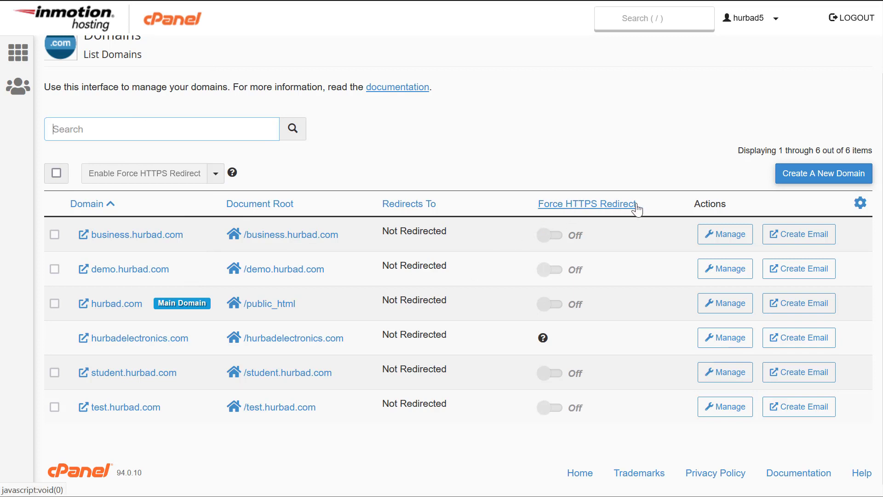
{"action": "left_click_drag", "start_coordinate": [636, 203], "coordinate": [499, 207]}
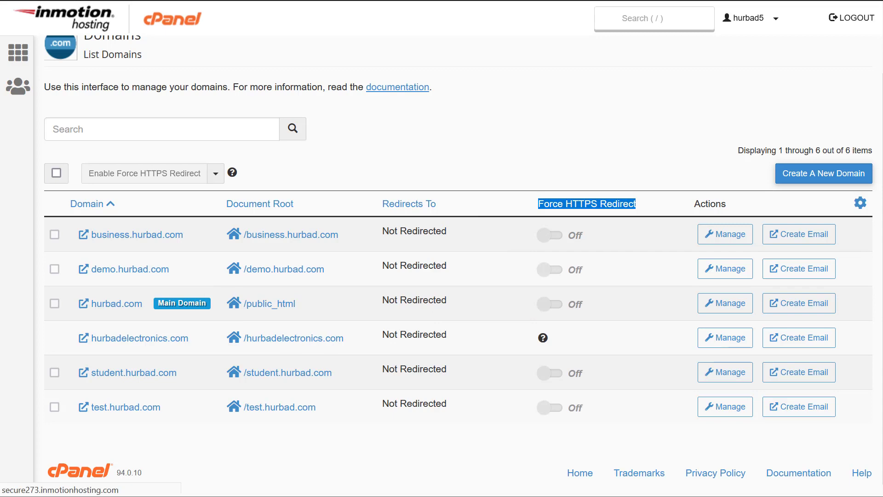
{"action": "left_click", "coordinate": [18, 52]}
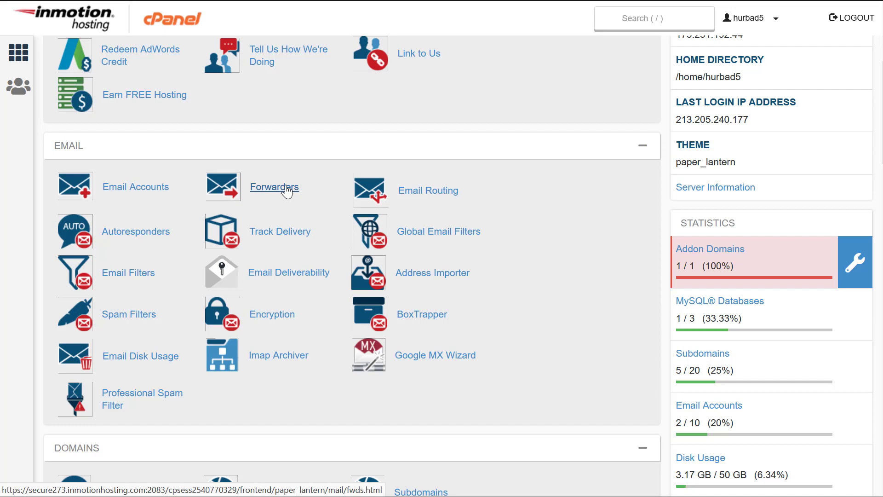
- Open Forwarders and review the two existing hurbad.com email account forwarders and their destinations
{"action": "left_click", "coordinate": [286, 190]}
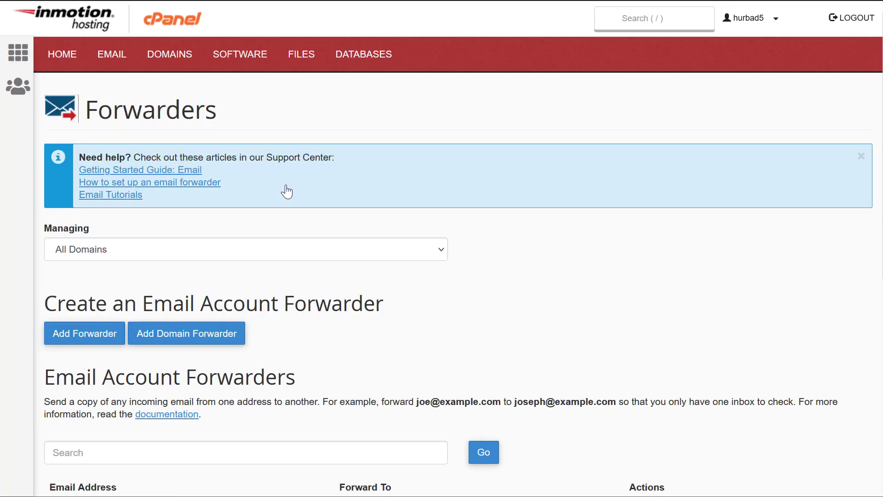
{"action": "key", "text": "alt+Left"}
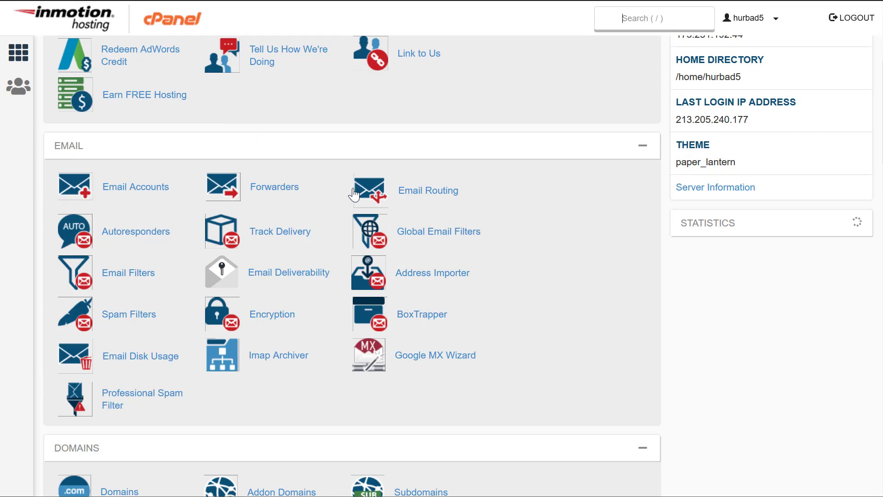
{"action": "left_click", "coordinate": [273, 194]}
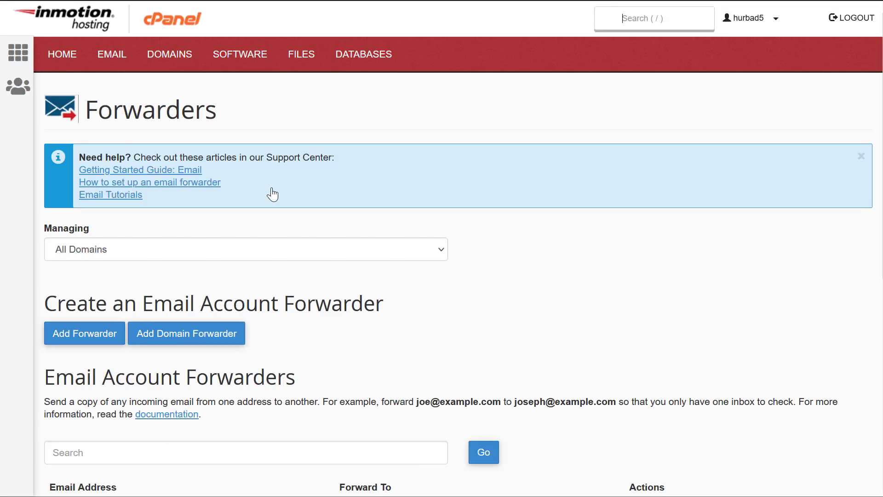
{"action": "scroll", "coordinate": [222, 251], "scroll_direction": "down", "scroll_amount": 7}
{"action": "scroll", "coordinate": [208, 306], "scroll_direction": "up", "scroll_amount": 3}
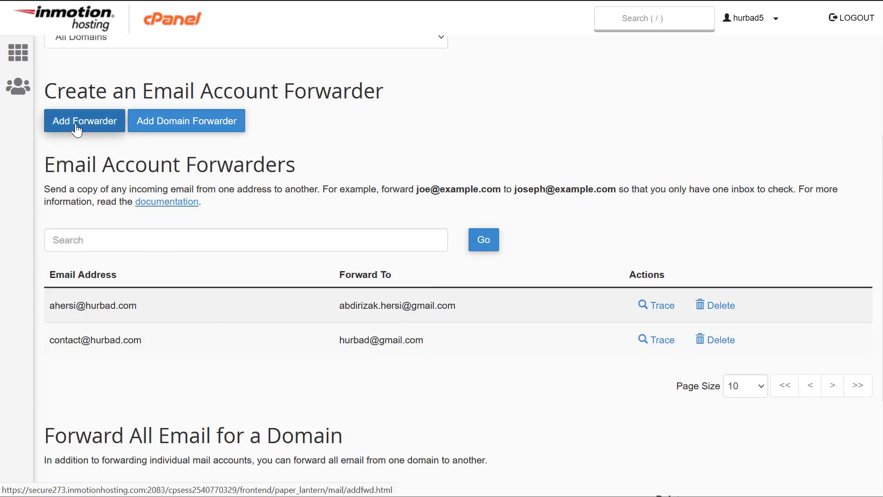
{"action": "left_click_drag", "start_coordinate": [79, 340], "coordinate": [21, 325]}
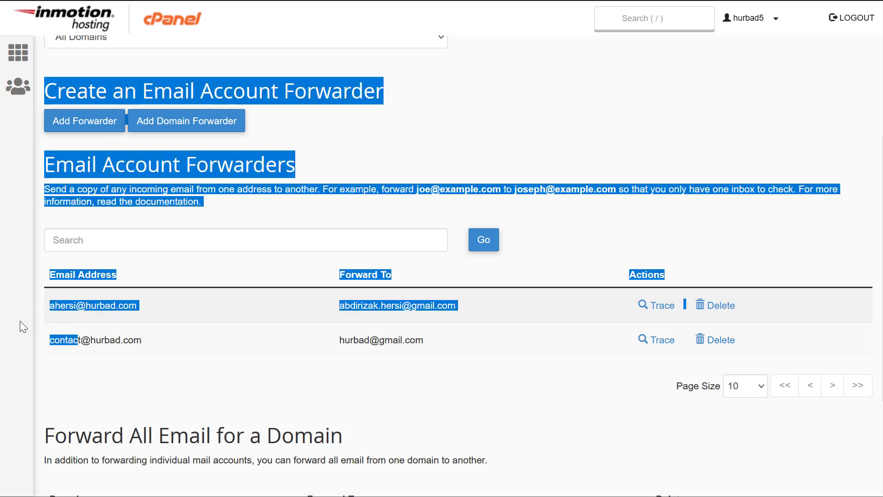
{"action": "left_click", "coordinate": [305, 387]}
{"action": "left_click_drag", "start_coordinate": [426, 341], "coordinate": [350, 341]}
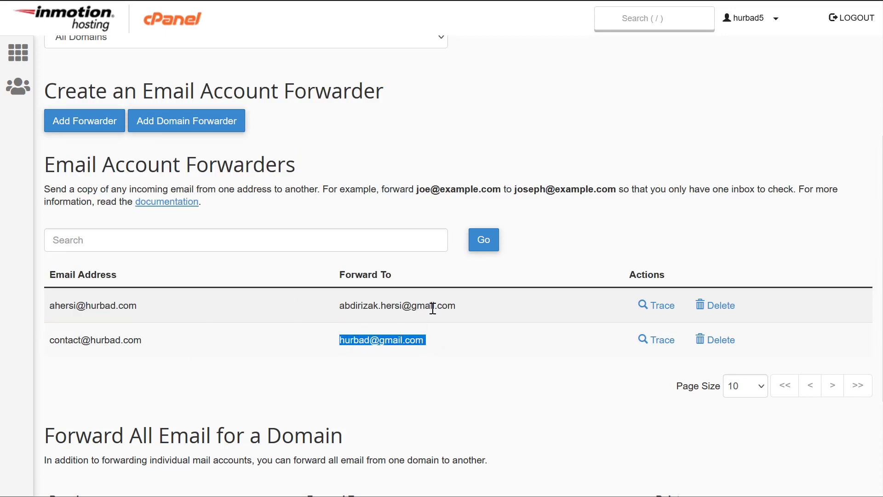
{"action": "left_click_drag", "start_coordinate": [459, 309], "coordinate": [336, 309]}
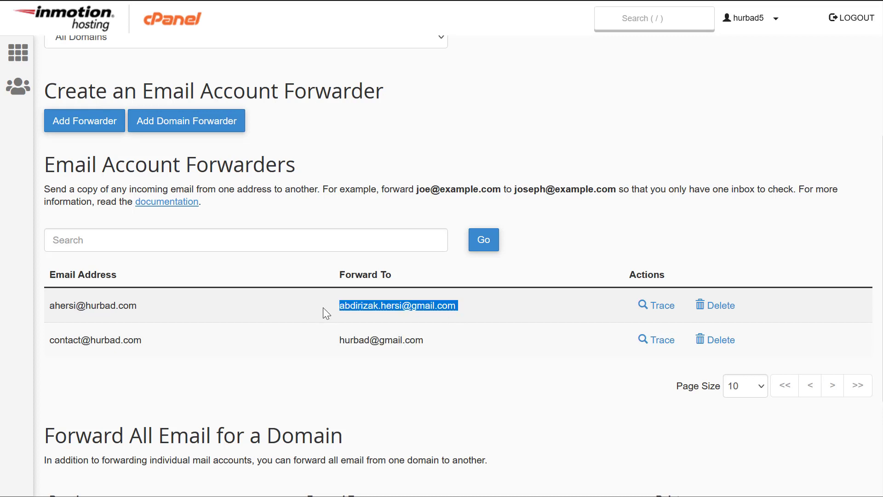
- Fill in a new forwarder for a hurbad.com address with a Gmail address as destination
{"action": "left_click", "coordinate": [322, 340]}
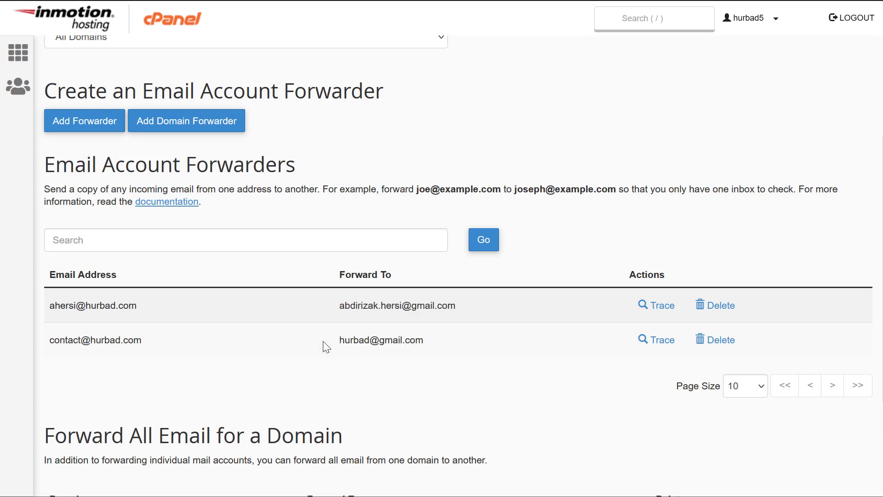
{"action": "left_click", "coordinate": [77, 123]}
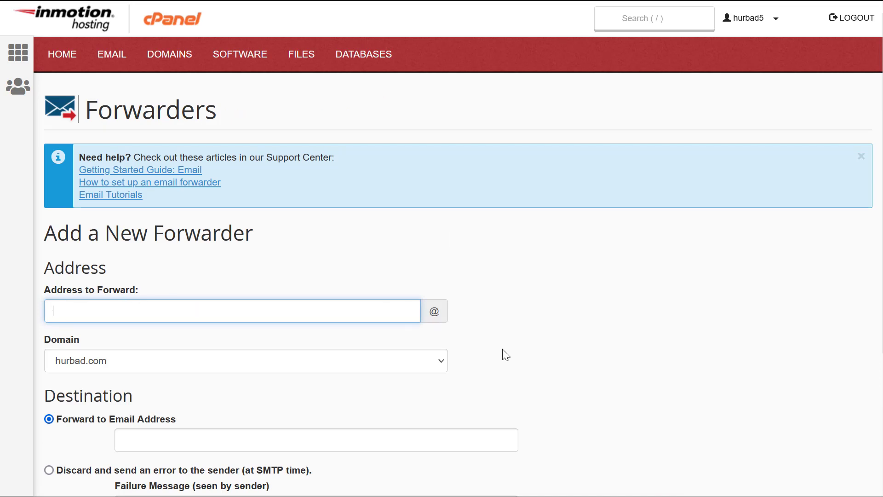
{"action": "scroll", "coordinate": [506, 341], "scroll_direction": "down", "scroll_amount": 3}
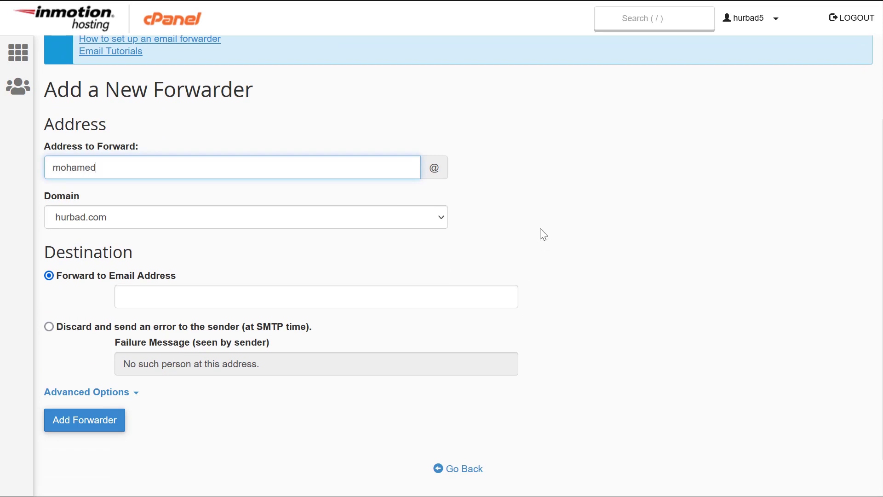
{"action": "left_click", "coordinate": [145, 297]}
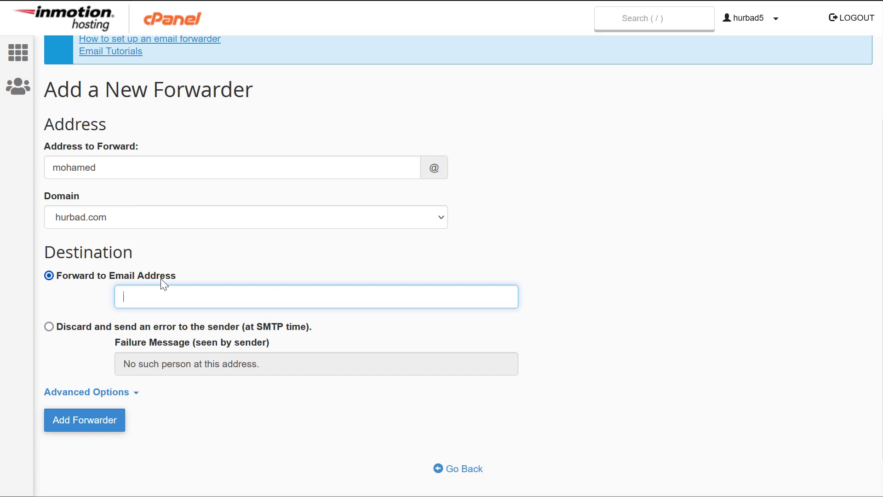
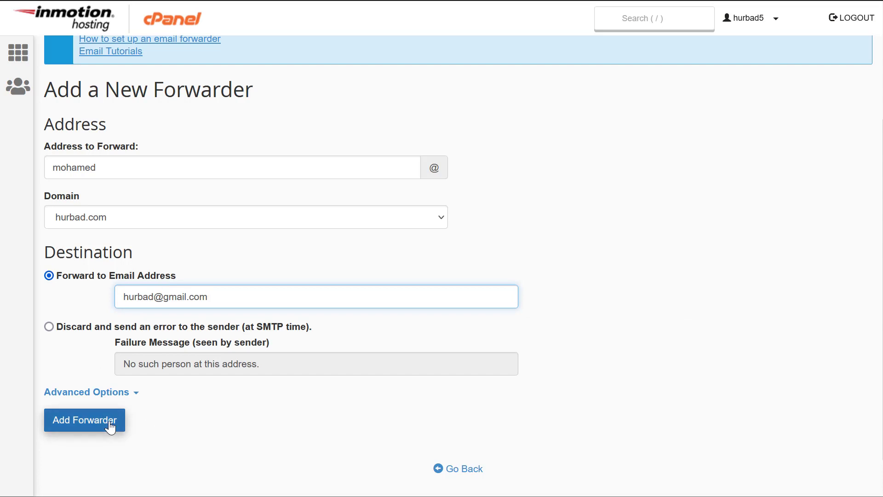
{"action": "left_click", "coordinate": [94, 399]}
{"action": "scroll", "coordinate": [129, 377], "scroll_direction": "up", "scroll_amount": 3}
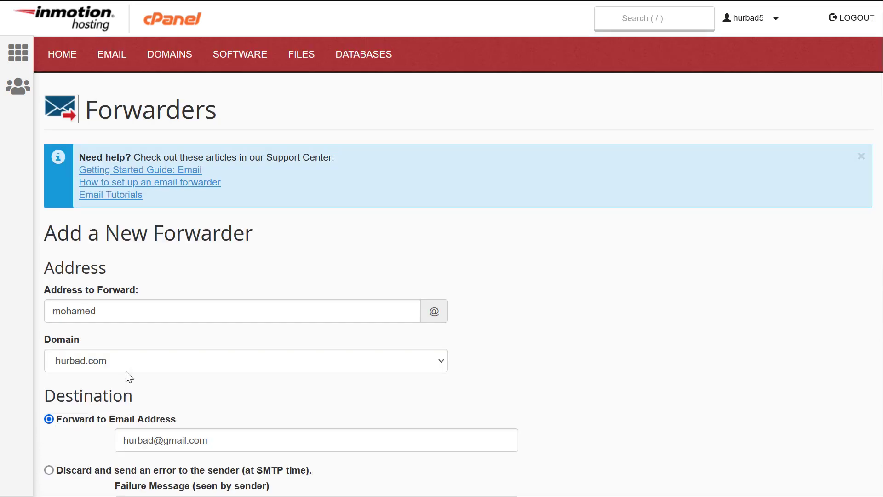
{"action": "scroll", "coordinate": [128, 368], "scroll_direction": "down", "scroll_amount": 9}
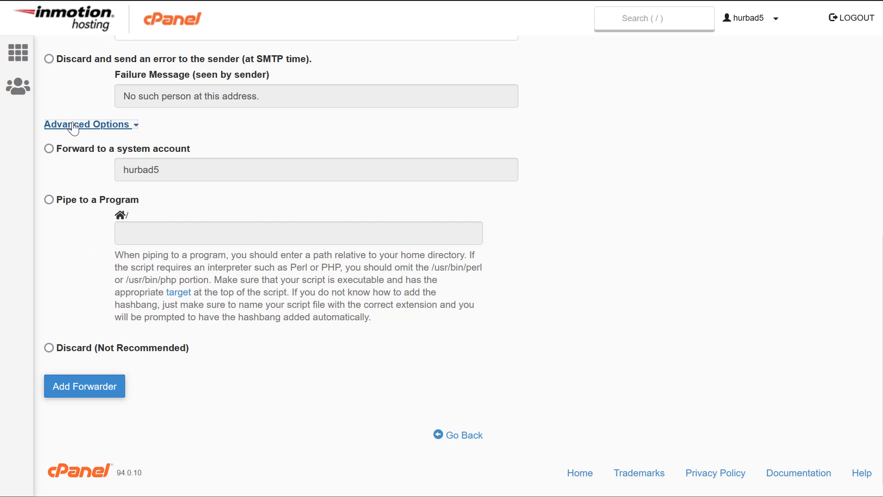
{"action": "scroll", "coordinate": [166, 403], "scroll_direction": "up", "scroll_amount": 9}
{"action": "scroll", "coordinate": [232, 355], "scroll_direction": "down", "scroll_amount": 4}
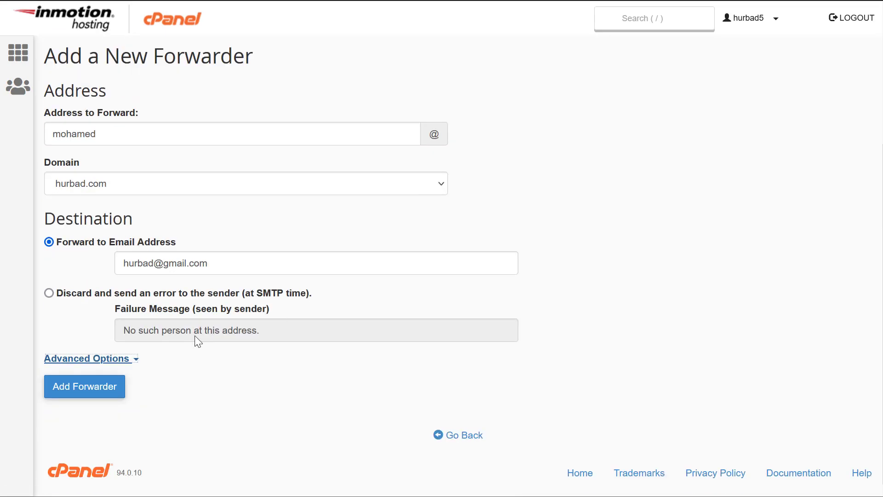
- Submit the hurbad.com forwarder, check the confirmation, and return to the forwarders list
{"action": "left_click", "coordinate": [73, 391]}
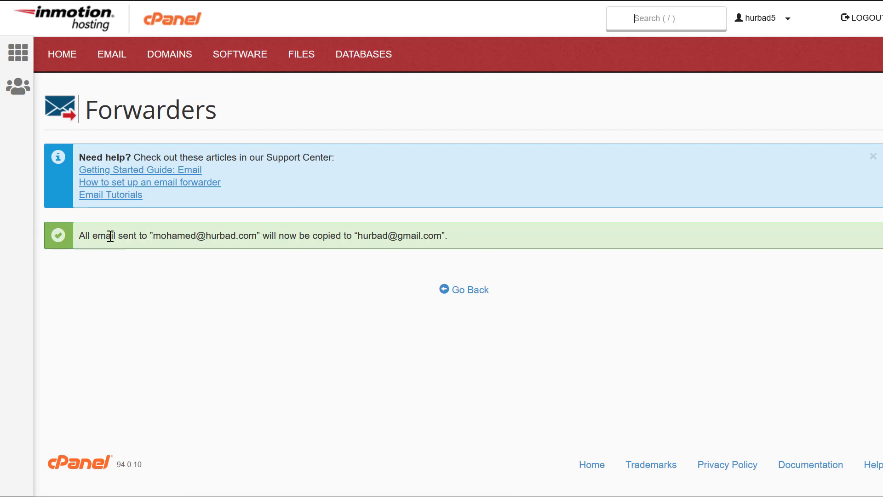
{"action": "left_click_drag", "start_coordinate": [153, 236], "coordinate": [216, 236]}
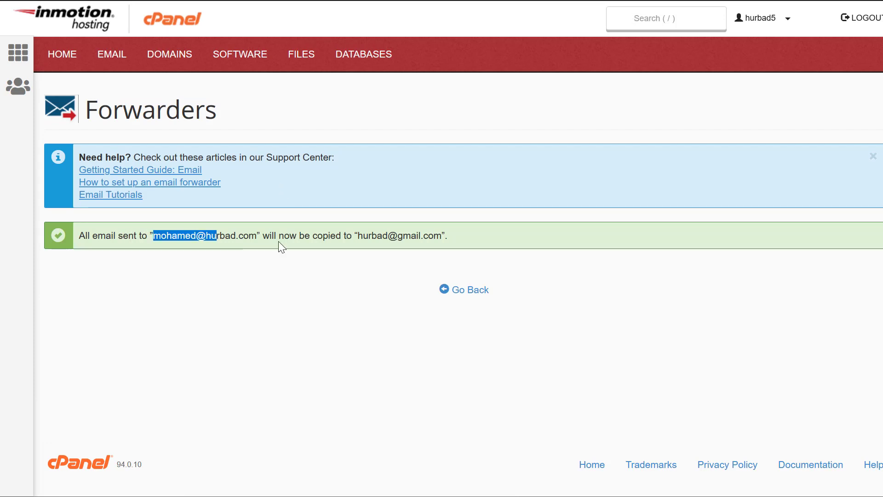
{"action": "left_click_drag", "start_coordinate": [285, 237], "coordinate": [473, 240]}
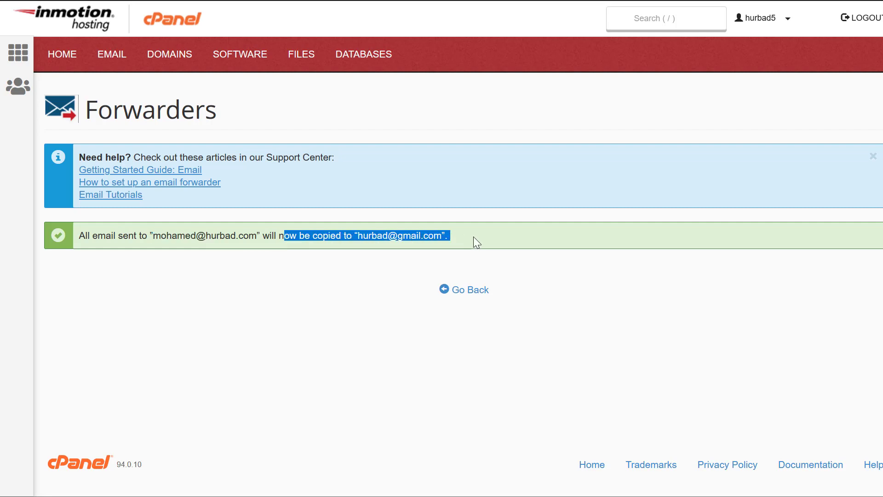
{"action": "left_click", "coordinate": [363, 244]}
{"action": "left_click_drag", "start_coordinate": [258, 237], "coordinate": [152, 235]}
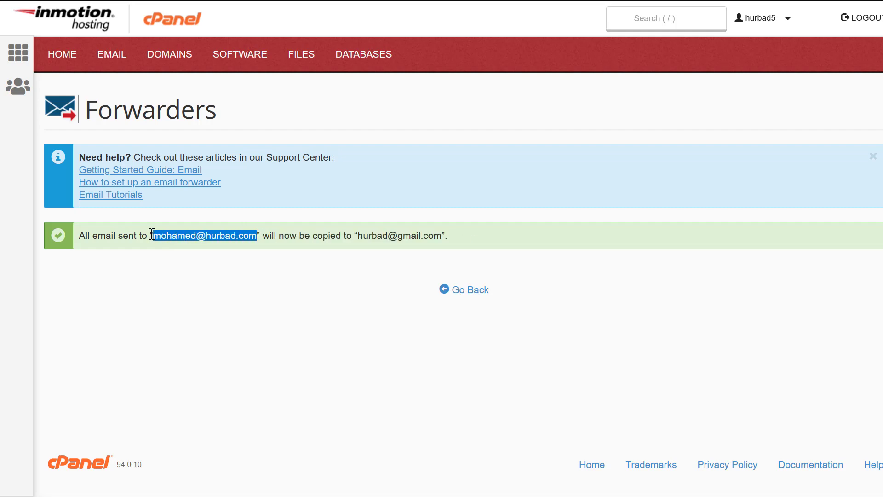
{"action": "left_click_drag", "start_coordinate": [371, 235], "coordinate": [520, 250]}
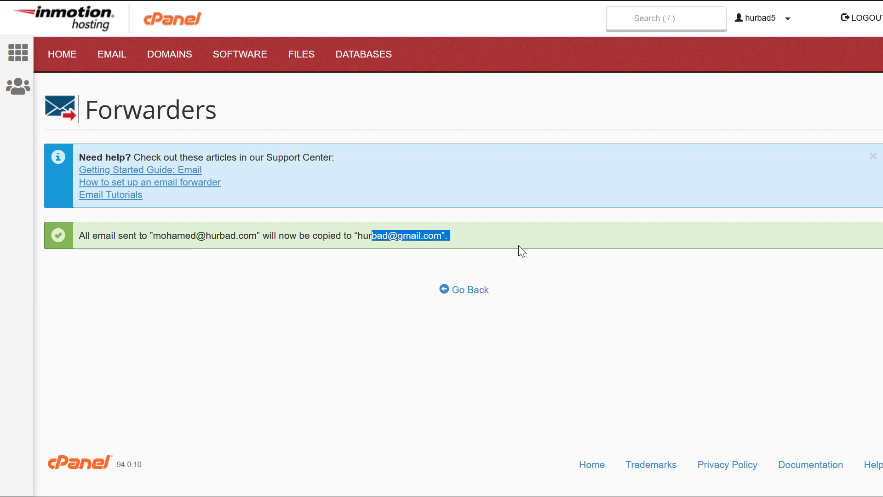
{"action": "left_click", "coordinate": [539, 239]}
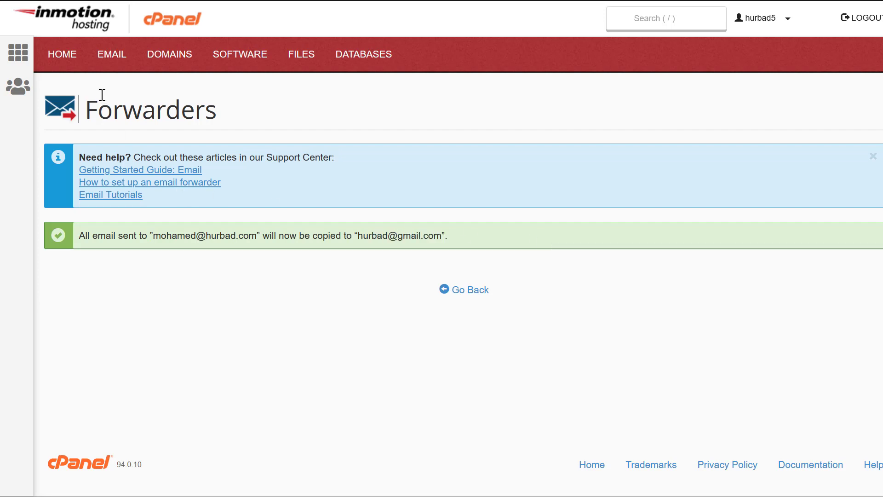
{"action": "key", "text": "alt+Left"}
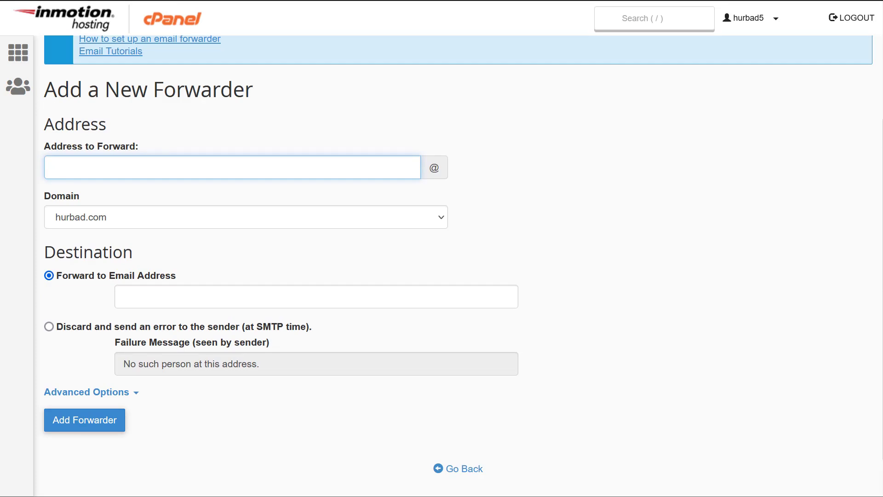
{"action": "key", "text": "alt+Left"}
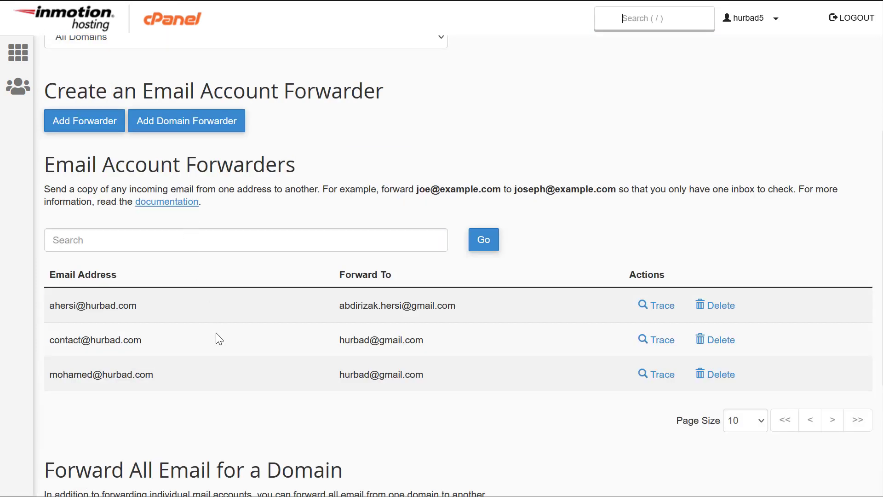
- Delete the new hurbad.com-to-Gmail forwarder and go back to the Forwarders page
{"action": "scroll", "coordinate": [89, 370], "scroll_direction": "down", "scroll_amount": 2}
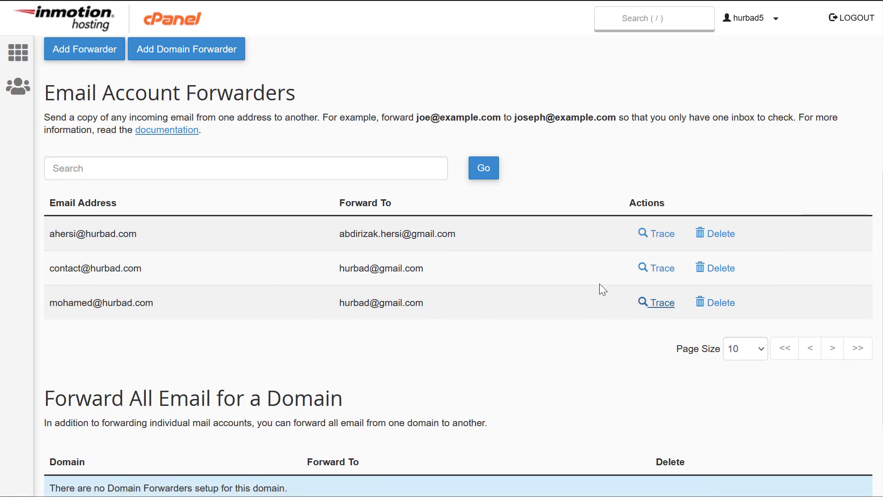
{"action": "left_click", "coordinate": [723, 309]}
{"action": "left_click", "coordinate": [77, 288]}
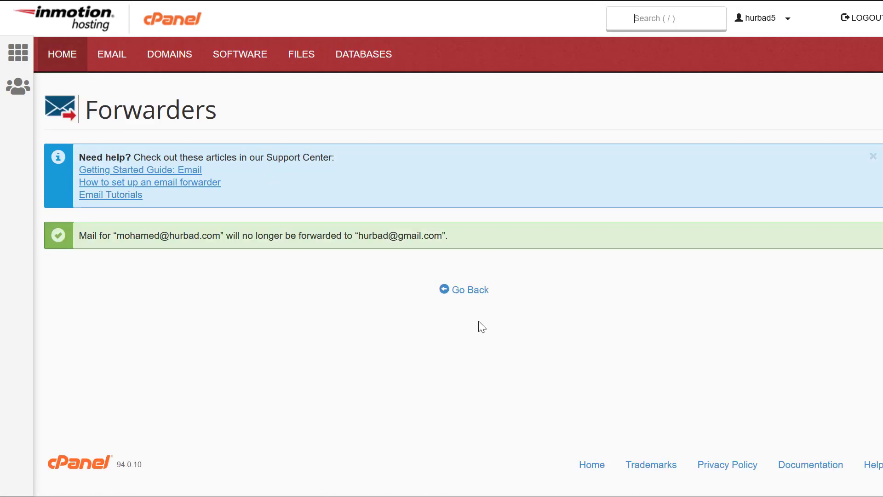
{"action": "left_click", "coordinate": [457, 289]}
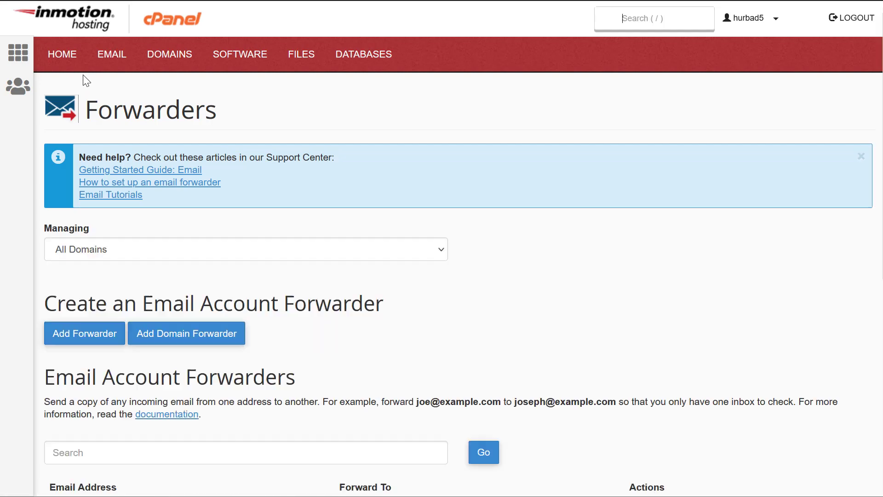
- Return to cPanel home and scroll down to the Software, Files and Databases sections
{"action": "left_click", "coordinate": [63, 55]}
{"action": "scroll", "coordinate": [186, 288], "scroll_direction": "down", "scroll_amount": 5}
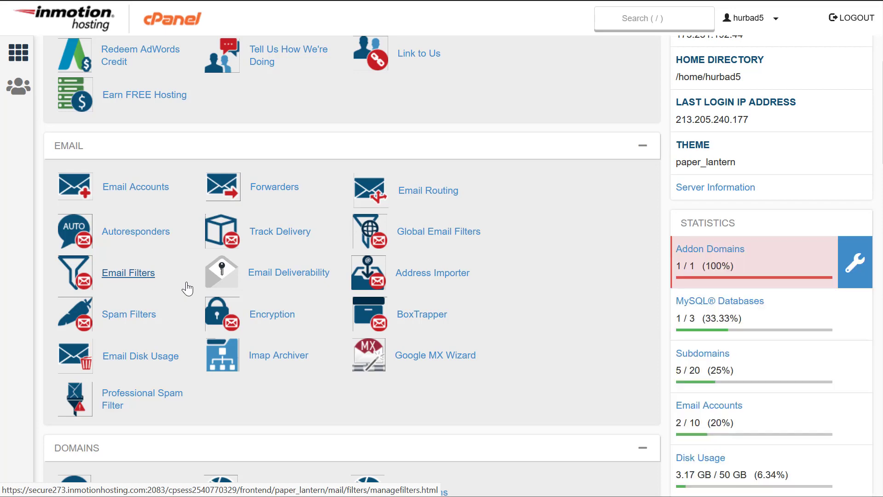
{"action": "scroll", "coordinate": [326, 421], "scroll_direction": "down", "scroll_amount": 8}
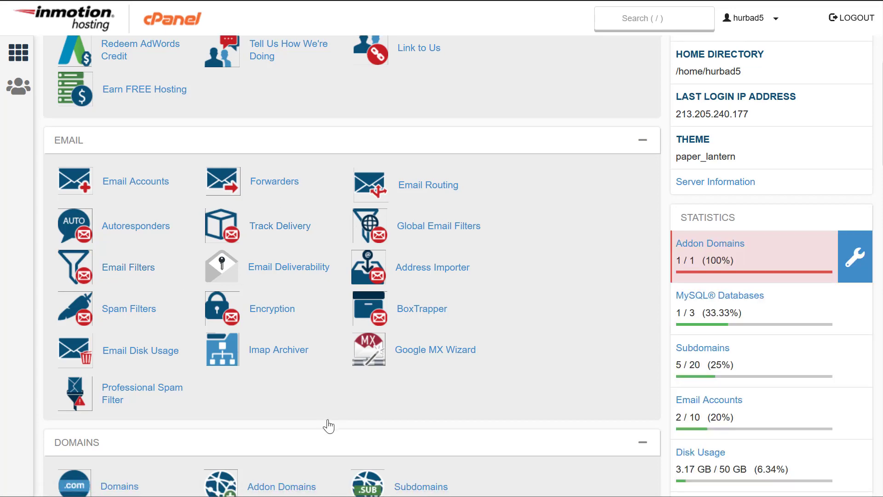
{"action": "scroll", "coordinate": [332, 405], "scroll_direction": "down", "scroll_amount": 3}
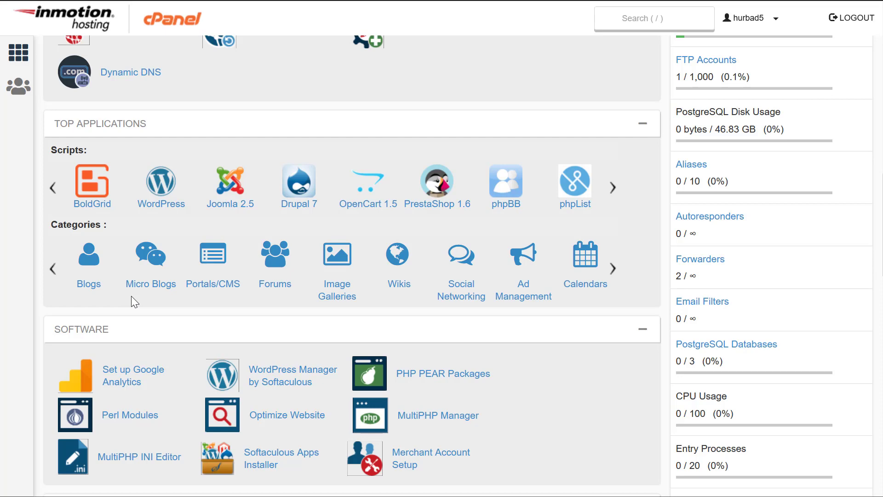
{"action": "scroll", "coordinate": [133, 299], "scroll_direction": "down", "scroll_amount": 6}
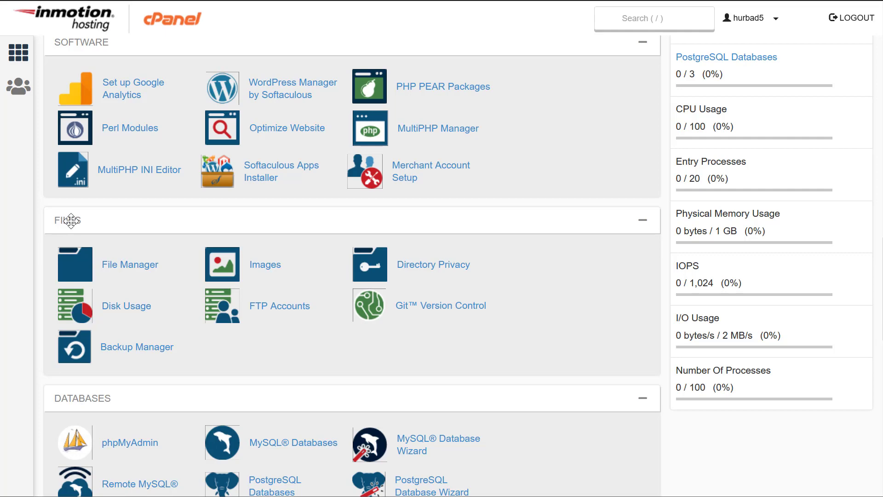
{"action": "left_click", "coordinate": [132, 267]}
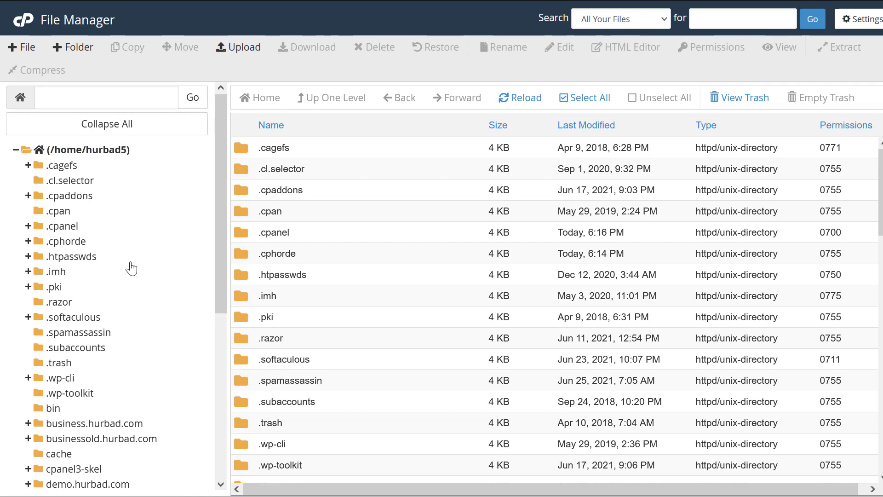
{"action": "scroll", "coordinate": [339, 332], "scroll_direction": "down", "scroll_amount": 6}
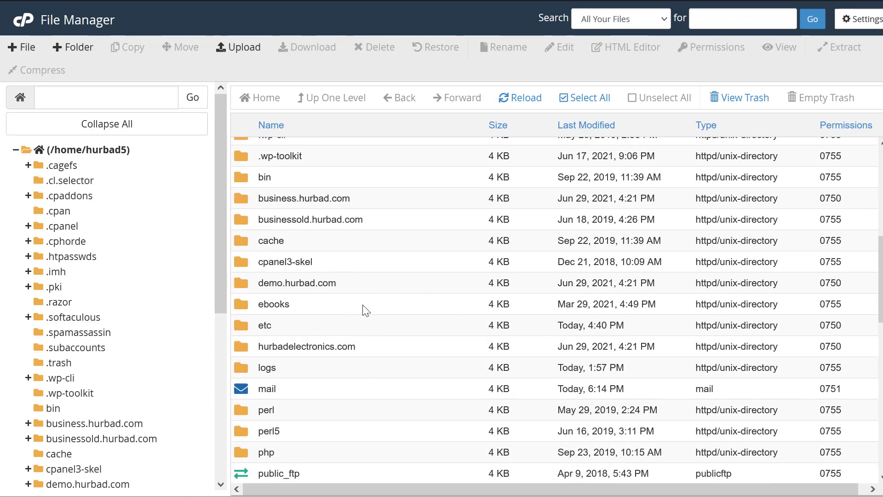
{"action": "left_click", "coordinate": [314, 346]}
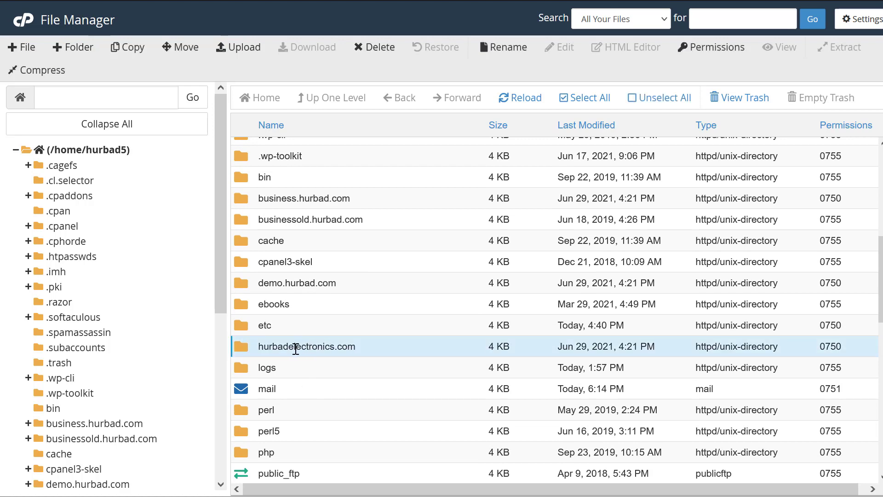
{"action": "scroll", "coordinate": [333, 407], "scroll_direction": "down", "scroll_amount": 3}
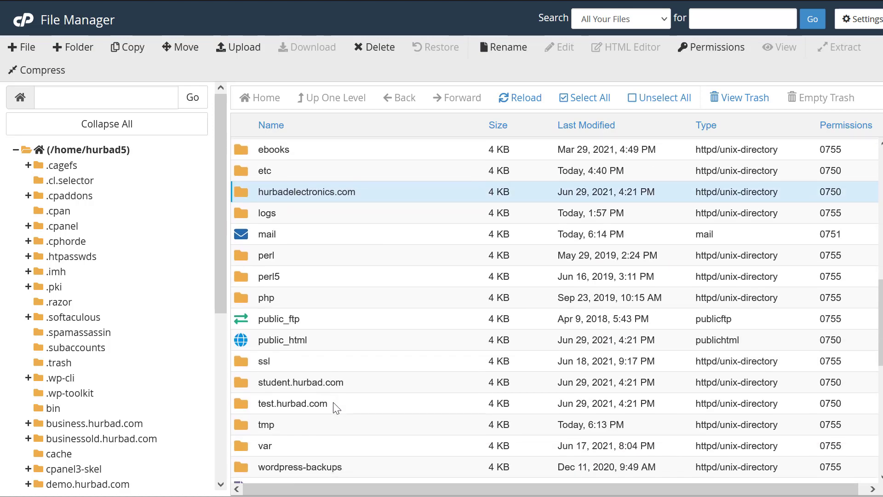
{"action": "scroll", "coordinate": [337, 408], "scroll_direction": "down", "scroll_amount": 3}
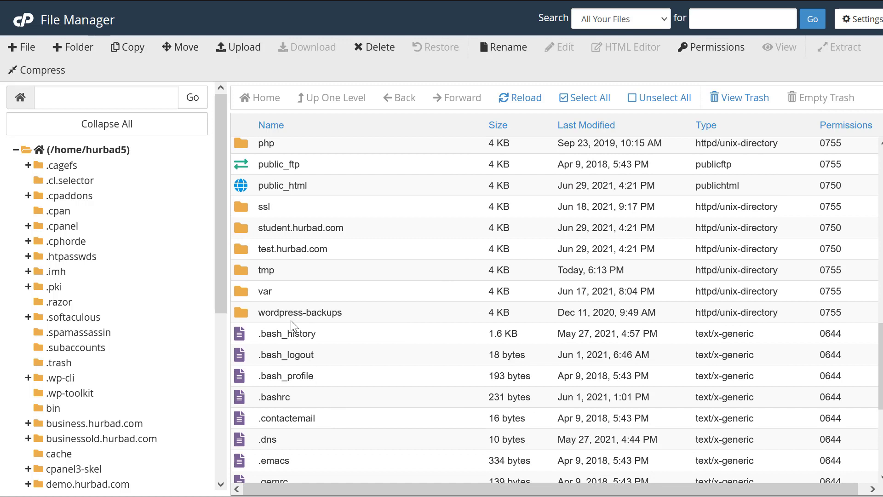
{"action": "scroll", "coordinate": [106, 386], "scroll_direction": "down", "scroll_amount": 5}
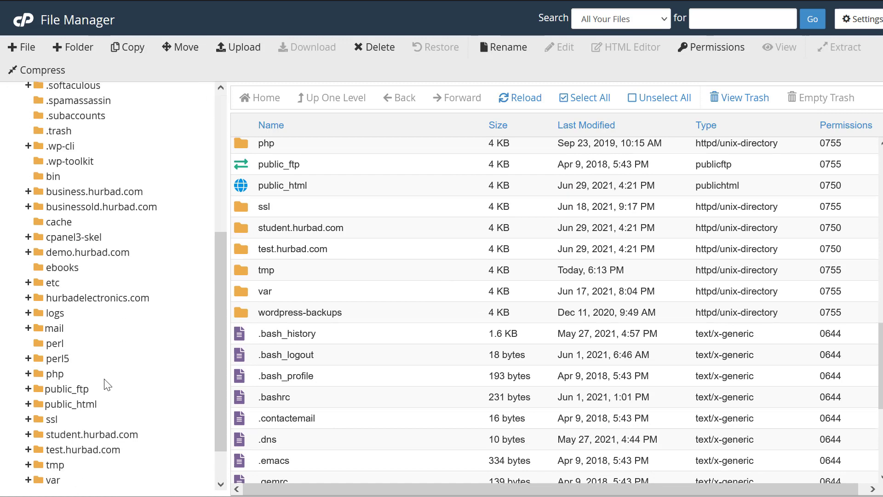
{"action": "left_click", "coordinate": [74, 403]}
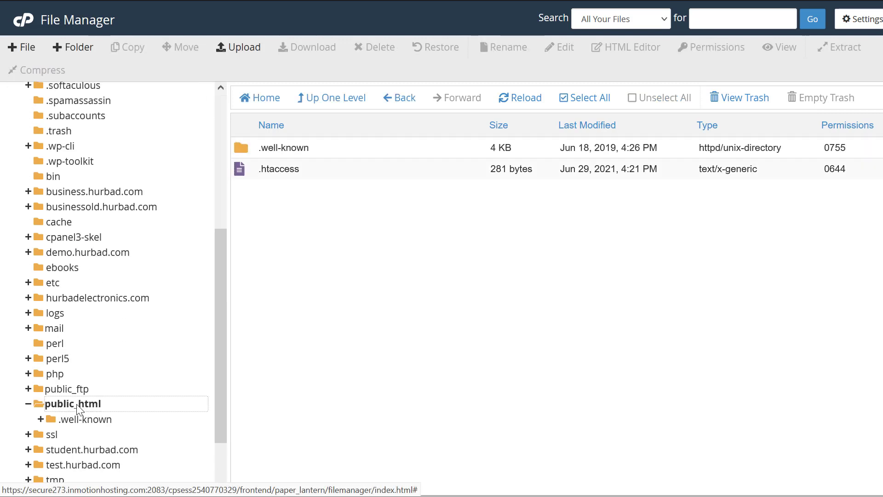
{"action": "left_click", "coordinate": [324, 230]}
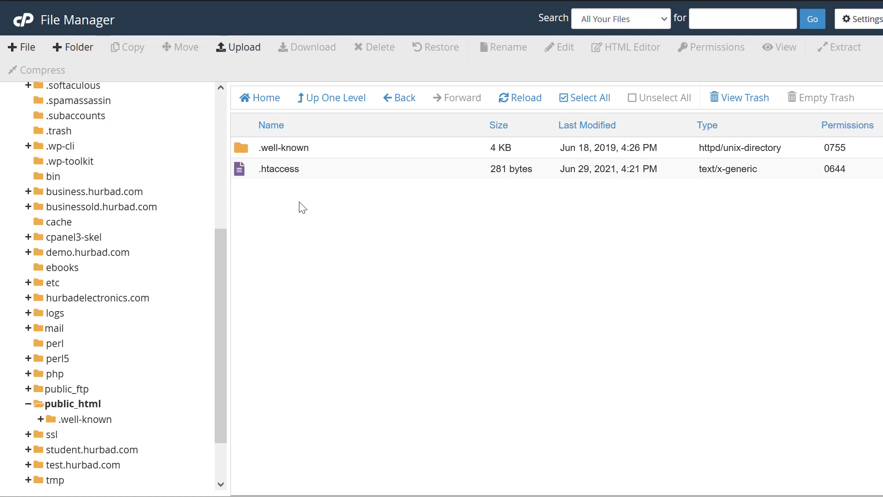
{"action": "left_click_drag", "start_coordinate": [301, 168], "coordinate": [242, 116]}
{"action": "left_click", "coordinate": [345, 260]}
- Upload enrollment certificate.docx from the computer into public_html
{"action": "left_click", "coordinate": [246, 46]}
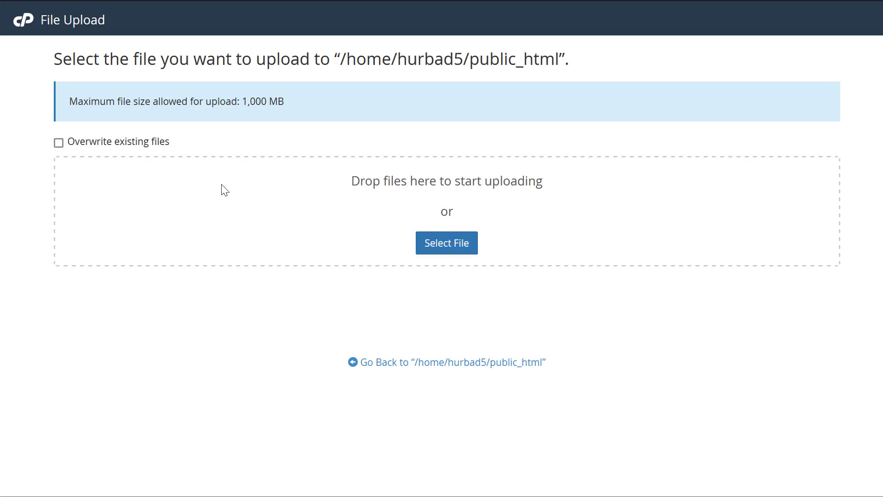
{"action": "left_click", "coordinate": [449, 246]}
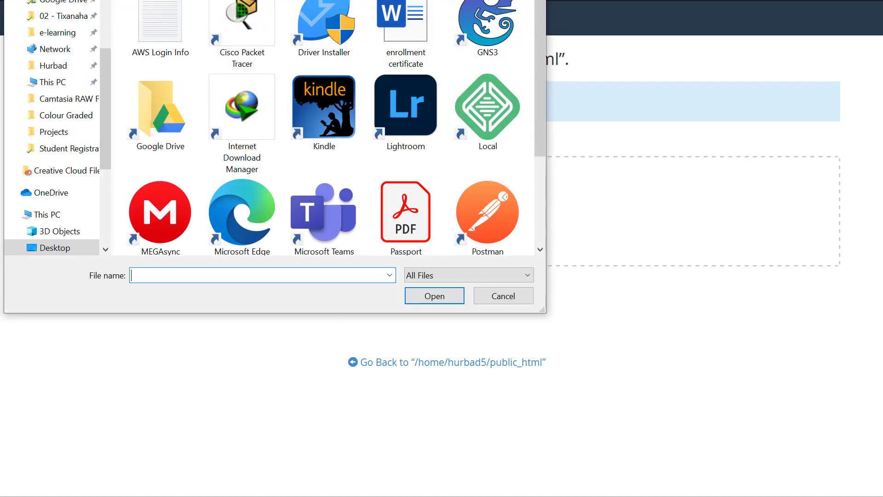
{"action": "double_click", "coordinate": [413, 24]}
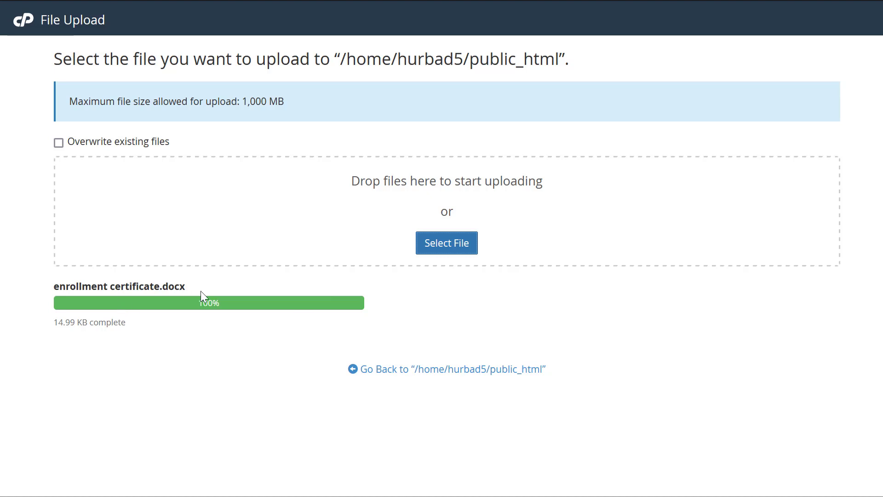
{"action": "left_click", "coordinate": [448, 369]}
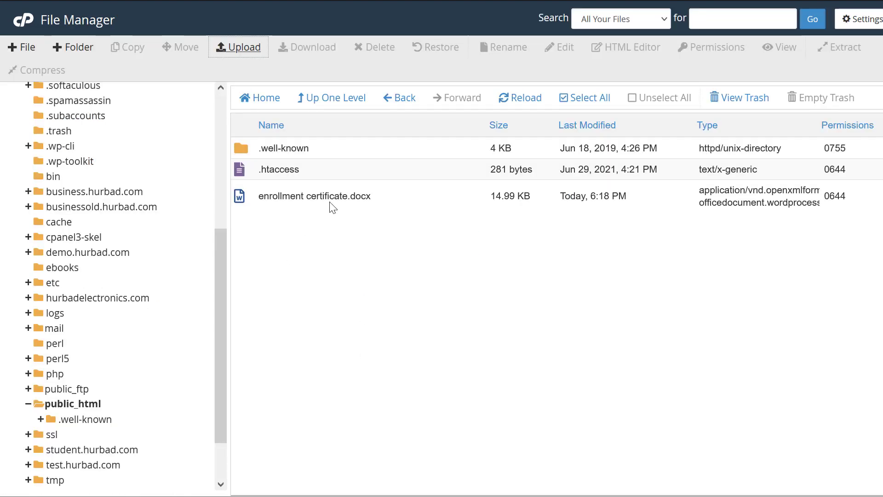
- Permanently delete enrollment certificate.docx from public_html, skipping the trash
{"action": "left_click", "coordinate": [330, 201]}
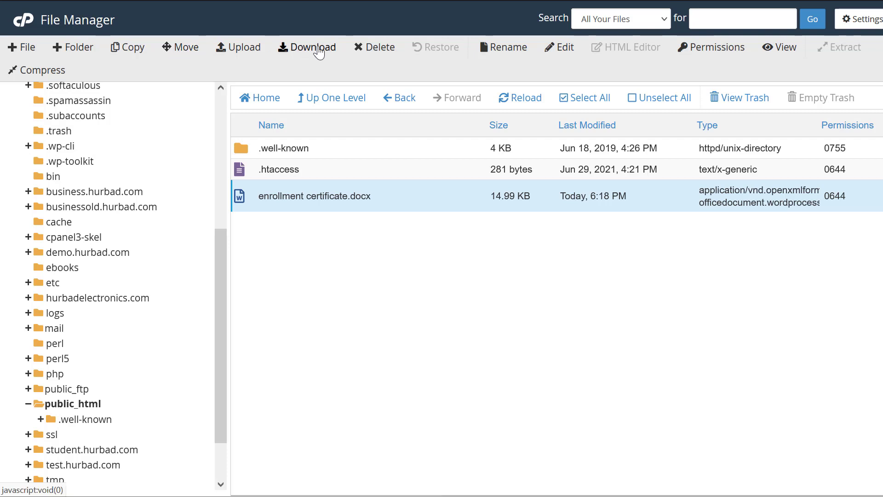
{"action": "left_click", "coordinate": [368, 50]}
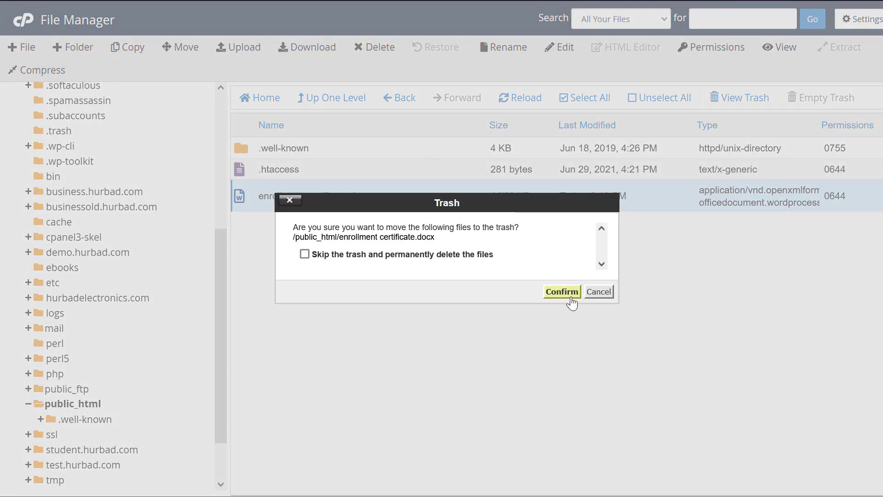
{"action": "left_click", "coordinate": [476, 256]}
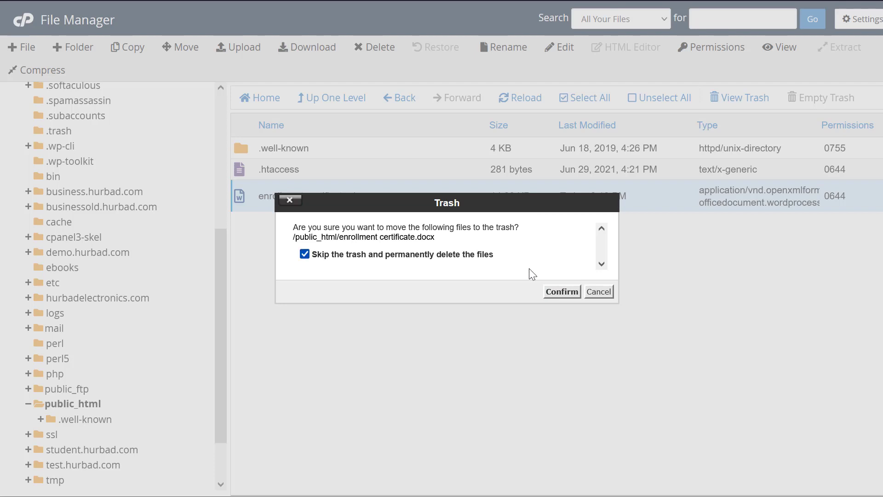
{"action": "left_click", "coordinate": [561, 291]}
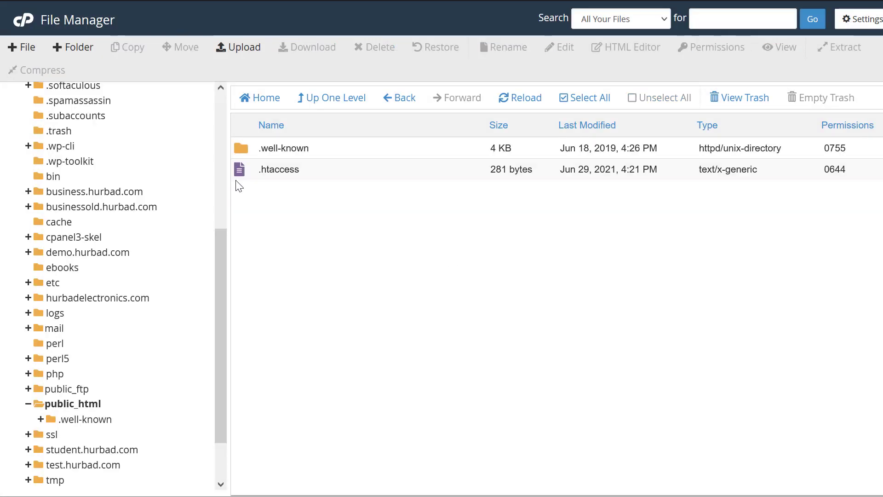
- Start a new file named 'index.' in public_html, then cancel it
{"action": "left_click", "coordinate": [23, 48]}
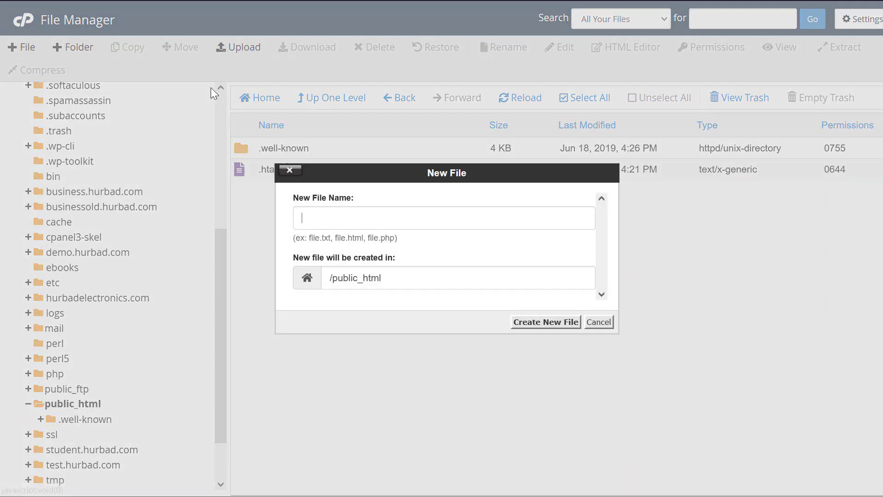
{"action": "left_click", "coordinate": [353, 221]}
{"action": "left_click", "coordinate": [559, 189]}
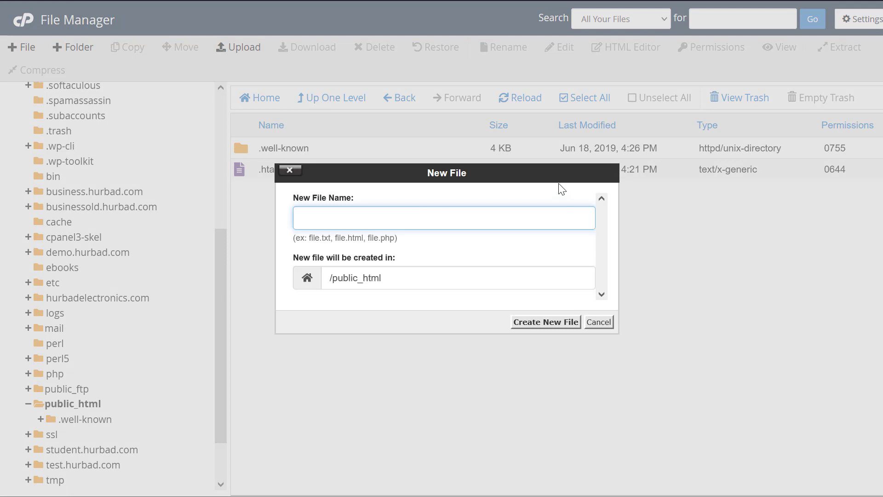
{"action": "left_click", "coordinate": [313, 216]}
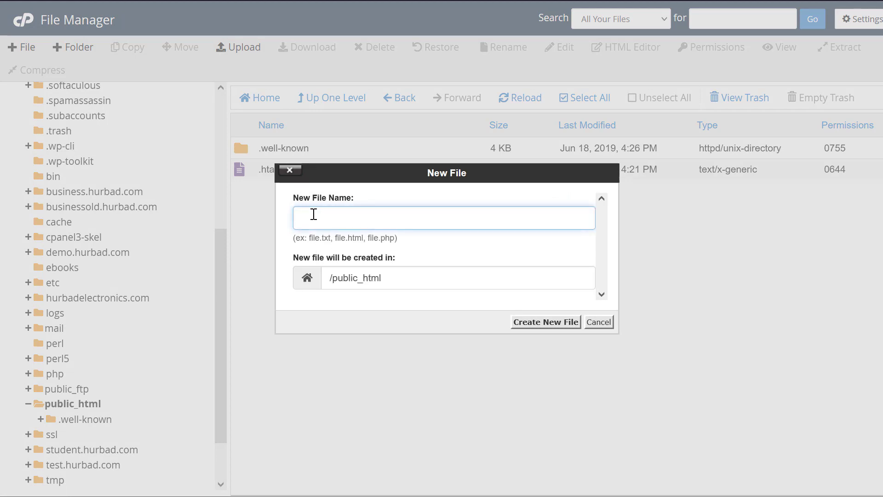
{"action": "type", "text": "index.html"}
{"action": "left_click", "coordinate": [598, 323]}
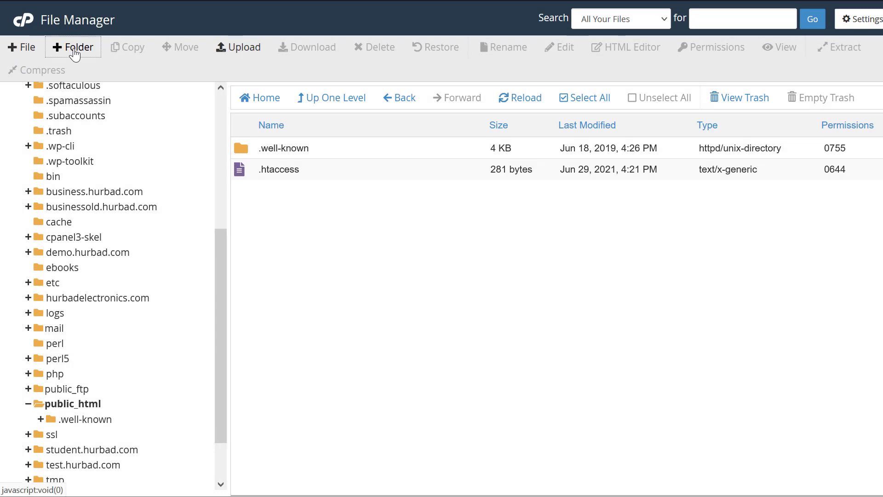
- Create a folder named App in public_html
{"action": "left_click", "coordinate": [74, 48]}
{"action": "left_click", "coordinate": [372, 219]}
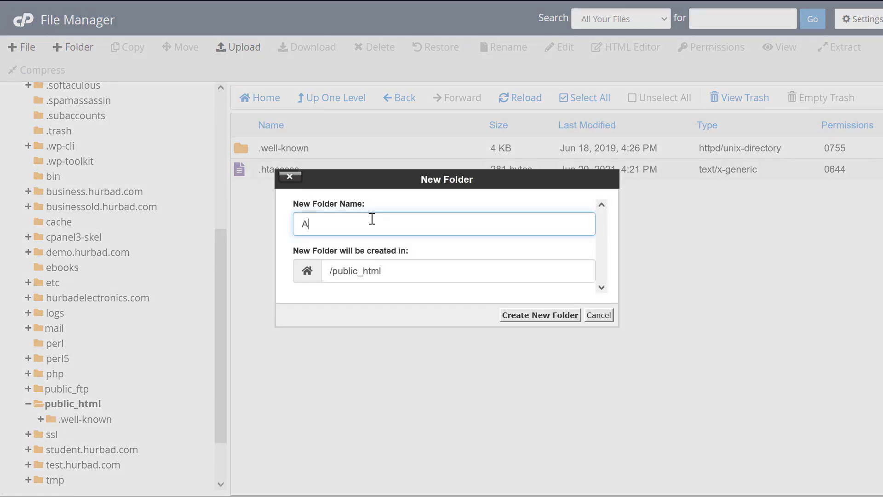
{"action": "key", "text": "Return"}
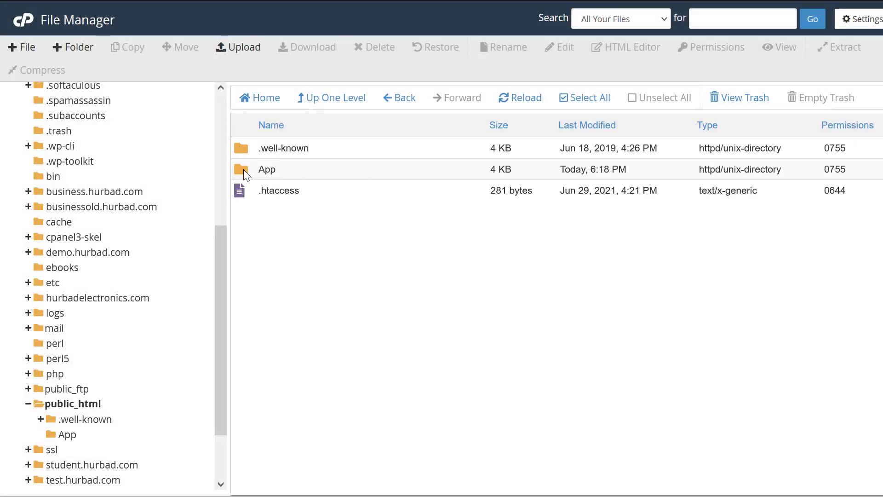
- Permanently delete the App folder, skipping the trash
{"action": "left_click", "coordinate": [244, 169]}
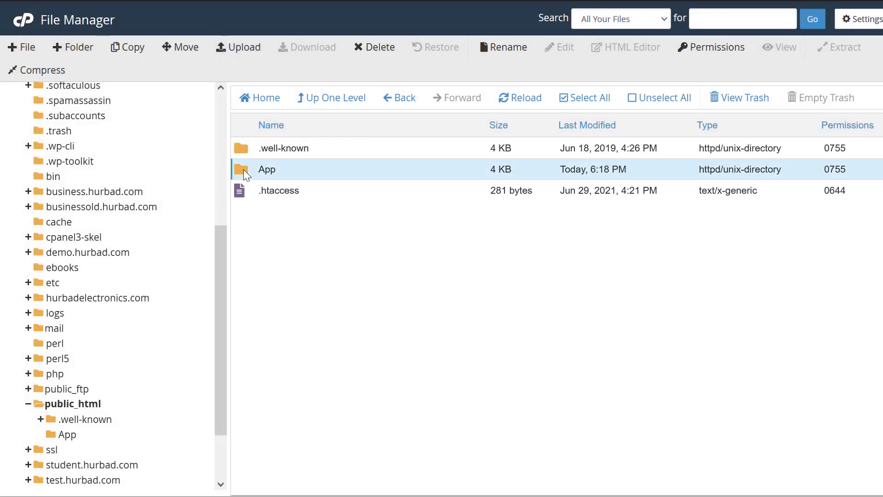
{"action": "left_click", "coordinate": [380, 49]}
{"action": "left_click", "coordinate": [492, 256]}
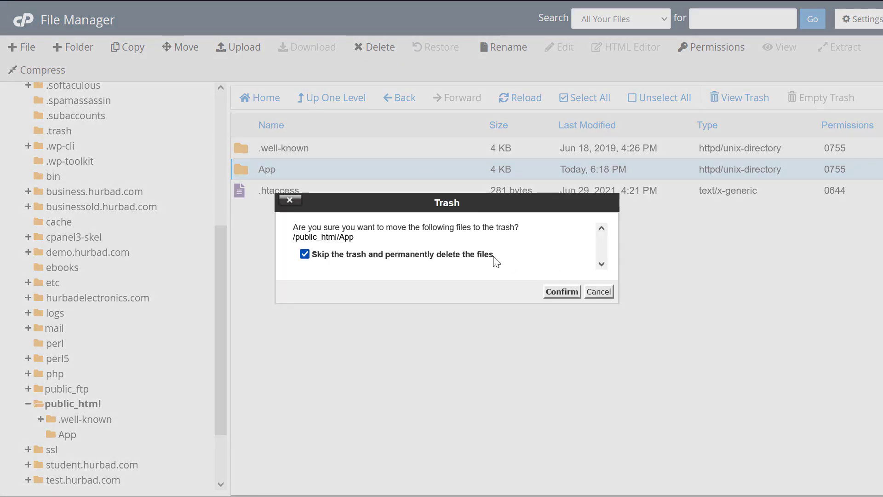
{"action": "left_click", "coordinate": [567, 293]}
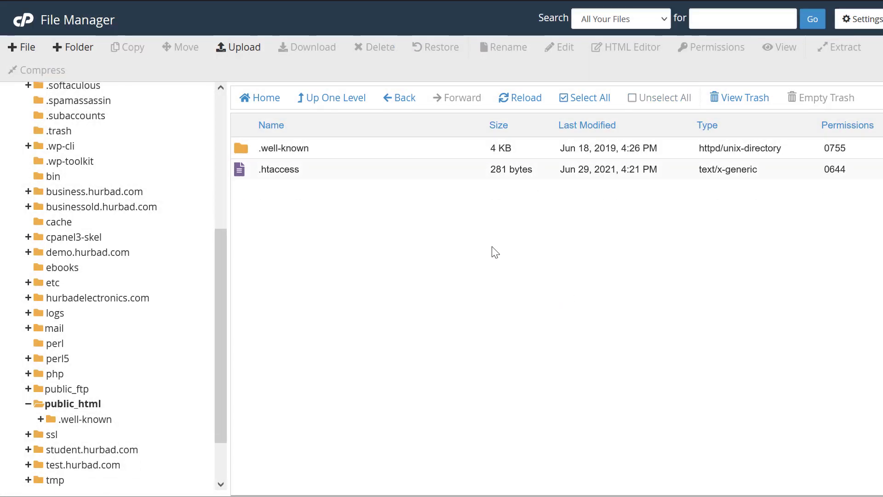
- Open MySQL Databases and highlight the existing hurbad5_wp76 database's 2.75 GB size
{"action": "scroll", "coordinate": [131, 229], "scroll_direction": "up", "scroll_amount": 5}
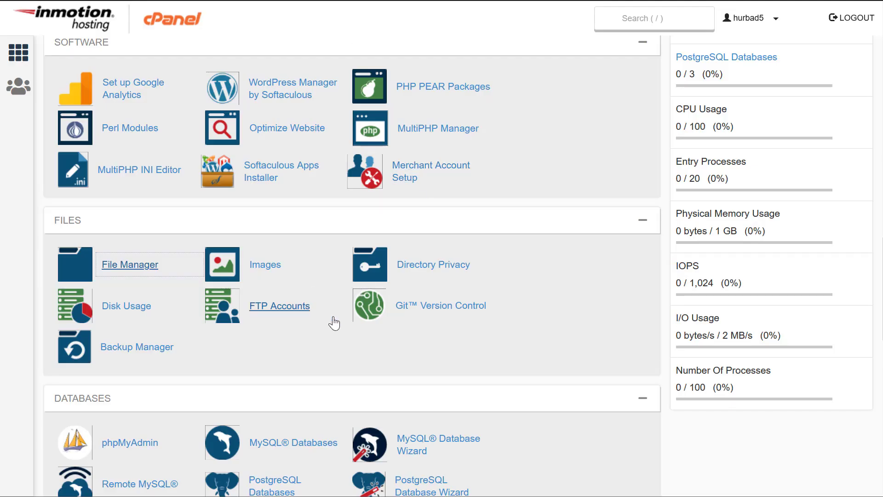
{"action": "scroll", "coordinate": [312, 355], "scroll_direction": "down", "scroll_amount": 5}
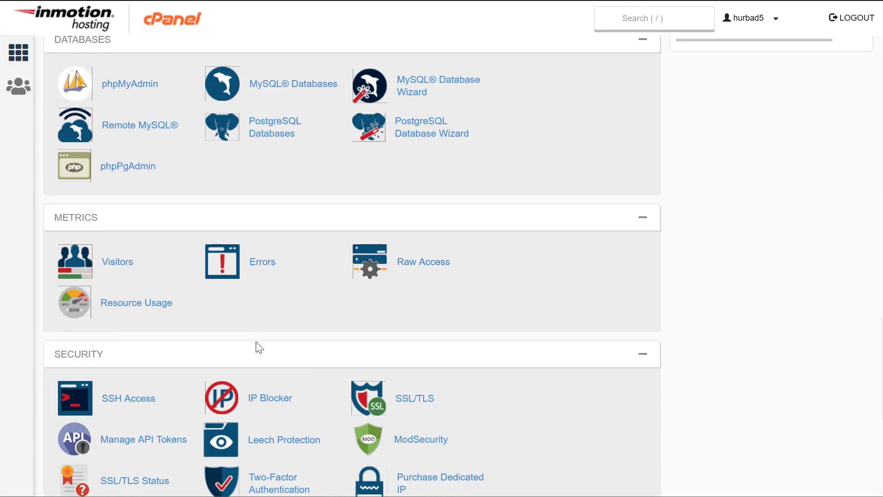
{"action": "left_click", "coordinate": [292, 84]}
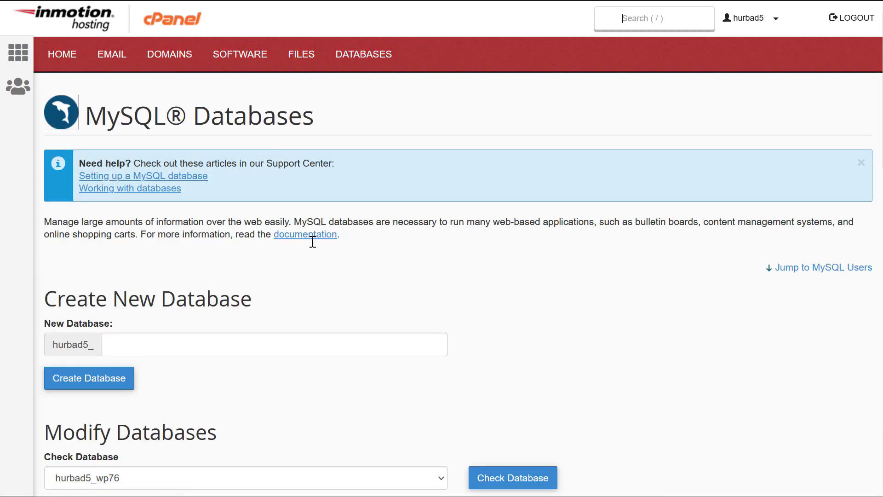
{"action": "scroll", "coordinate": [319, 331], "scroll_direction": "down", "scroll_amount": 10}
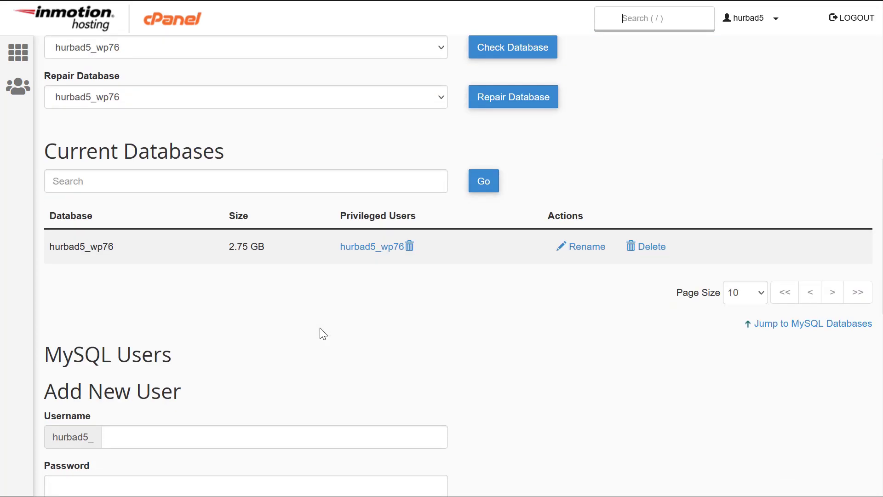
{"action": "scroll", "coordinate": [319, 327], "scroll_direction": "up", "scroll_amount": 5}
{"action": "left_click_drag", "start_coordinate": [261, 249], "coordinate": [250, 252]}
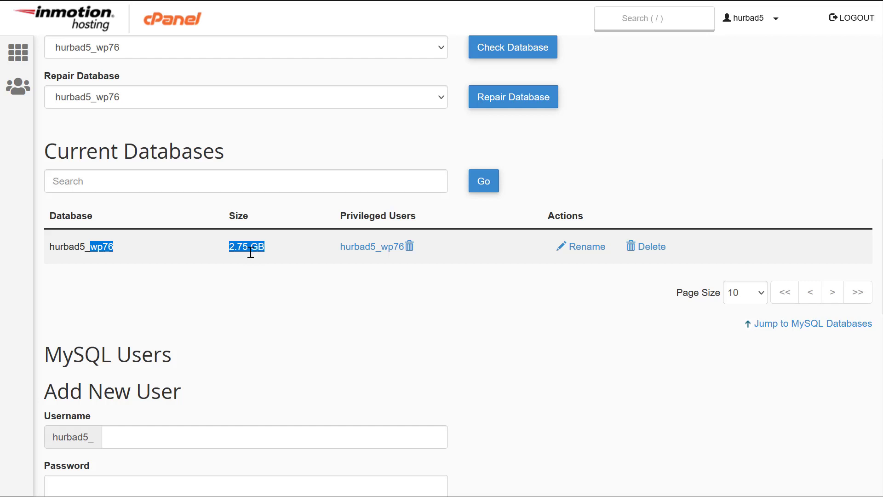
{"action": "left_click", "coordinate": [245, 249]}
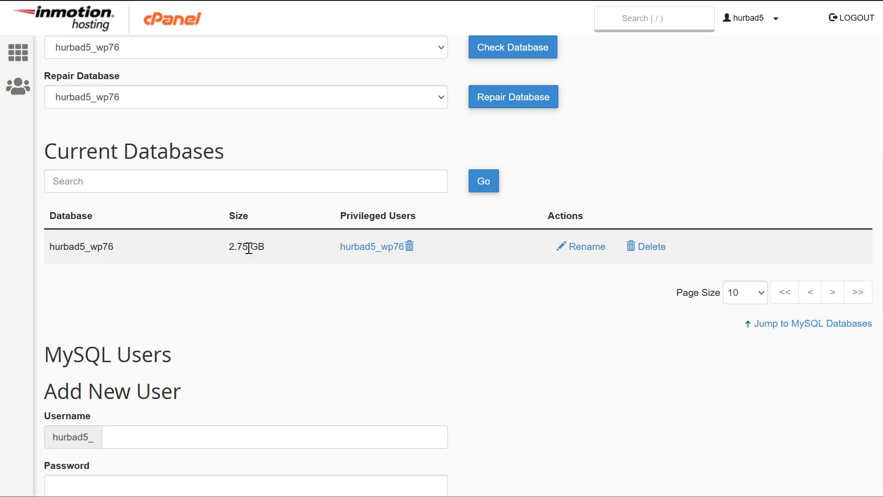
- Scroll down to Current Users and highlight the existing database user name
{"action": "scroll", "coordinate": [278, 316], "scroll_direction": "up", "scroll_amount": 3}
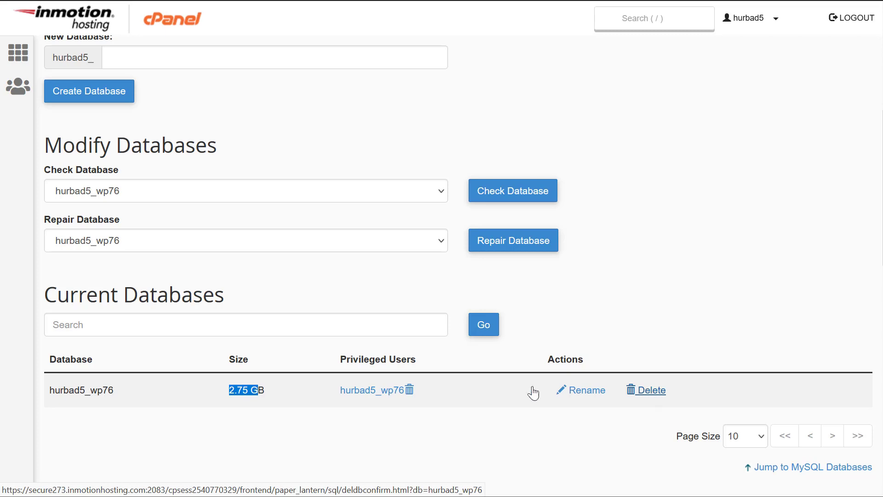
{"action": "scroll", "coordinate": [217, 365], "scroll_direction": "down", "scroll_amount": 5}
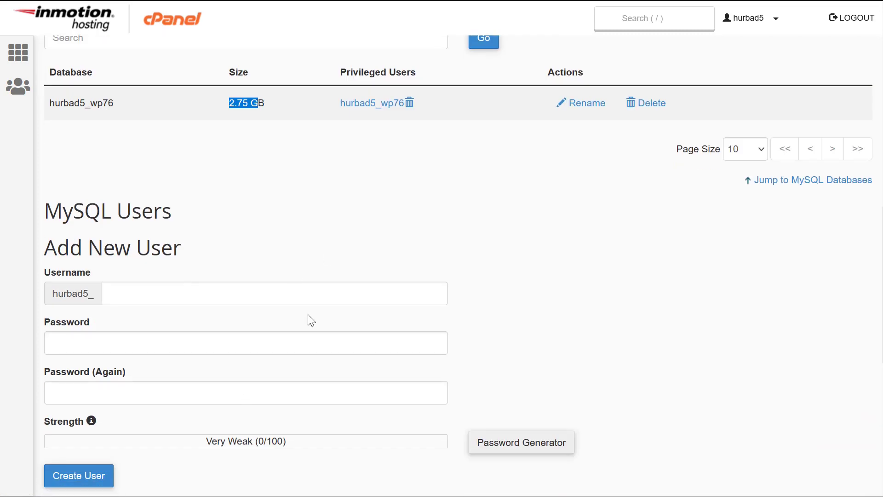
{"action": "scroll", "coordinate": [311, 321], "scroll_direction": "down", "scroll_amount": 5}
{"action": "scroll", "coordinate": [311, 321], "scroll_direction": "down", "scroll_amount": 2}
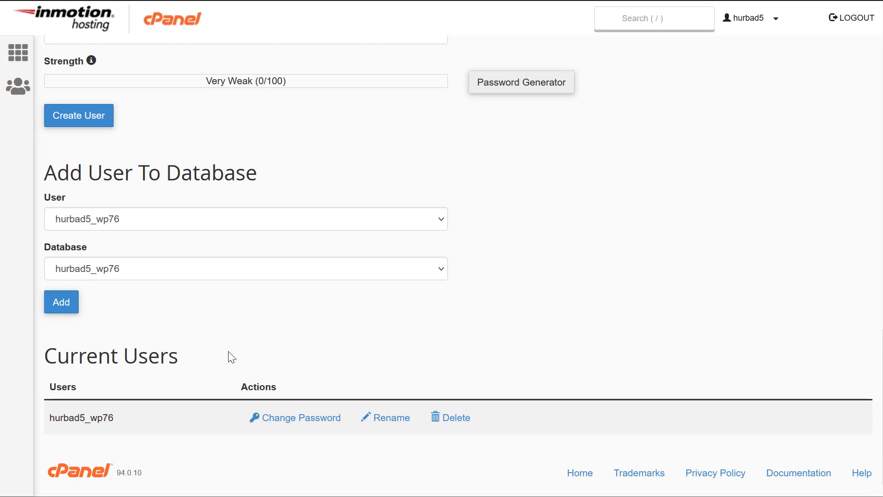
{"action": "left_click_drag", "start_coordinate": [115, 419], "coordinate": [37, 419]}
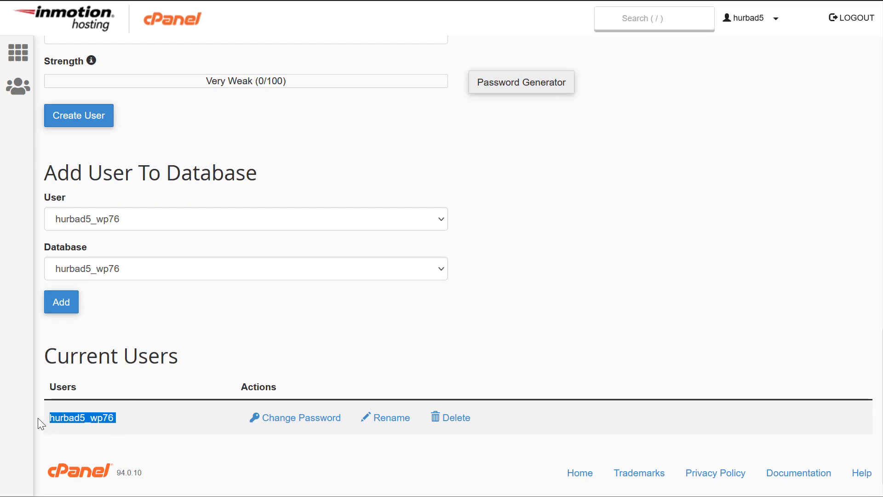
{"action": "scroll", "coordinate": [151, 376], "scroll_direction": "up", "scroll_amount": 9}
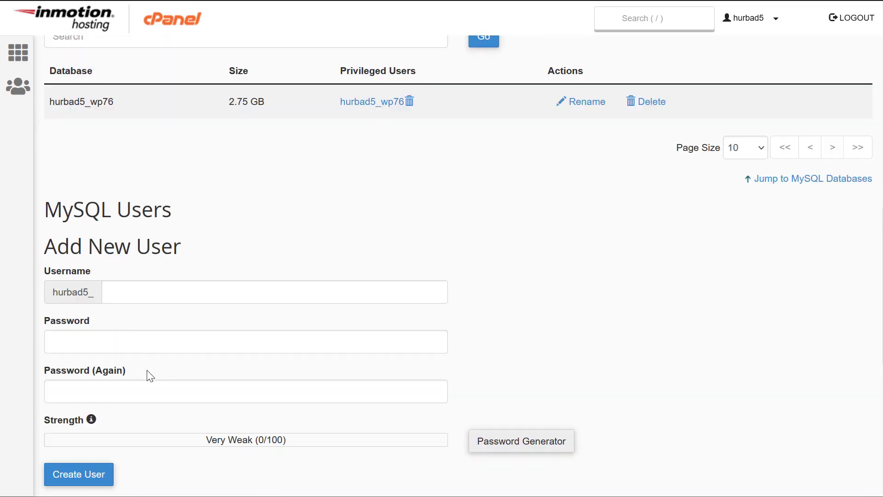
{"action": "scroll", "coordinate": [147, 362], "scroll_direction": "down", "scroll_amount": 3}
- Fill both password fields for user wp89 with a generated Very Strong (95/100) password
{"action": "left_click", "coordinate": [135, 299]}
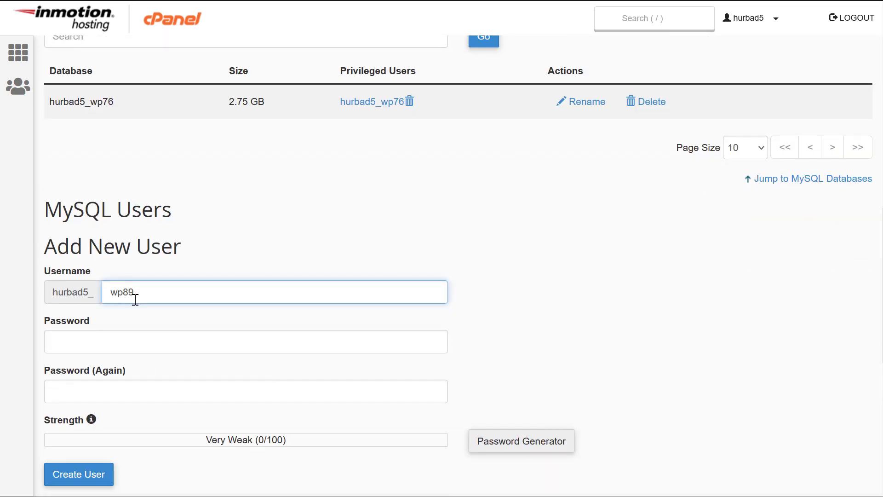
{"action": "left_click", "coordinate": [115, 345]}
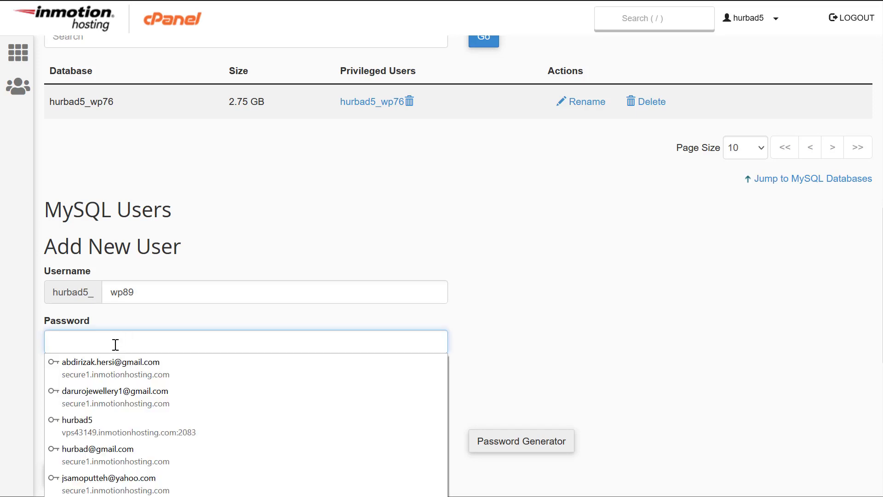
{"action": "left_click", "coordinate": [293, 317]}
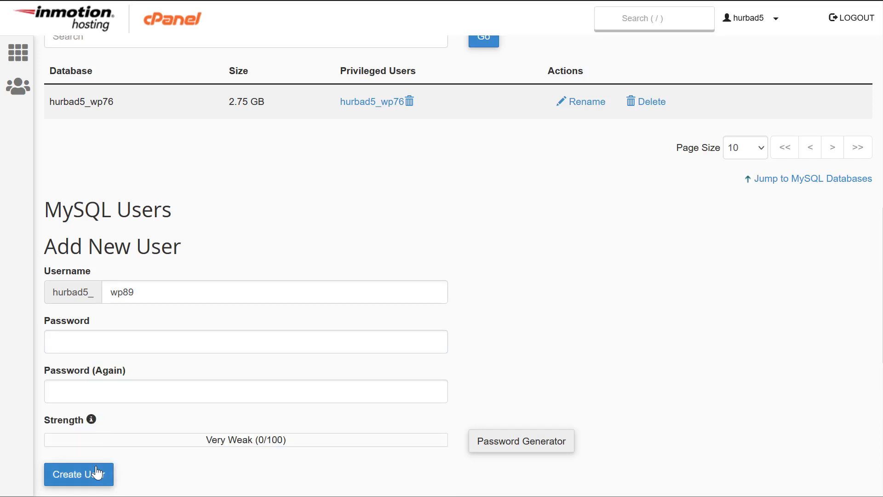
{"action": "left_click", "coordinate": [510, 445]}
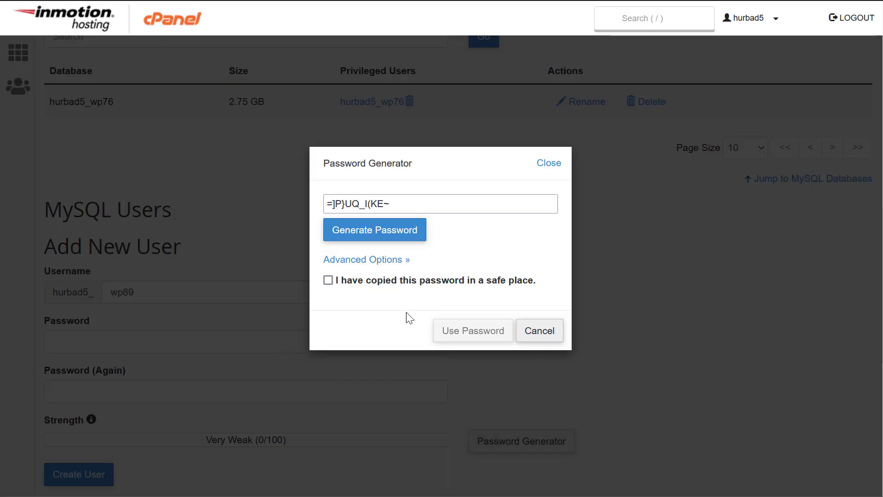
{"action": "left_click", "coordinate": [351, 236]}
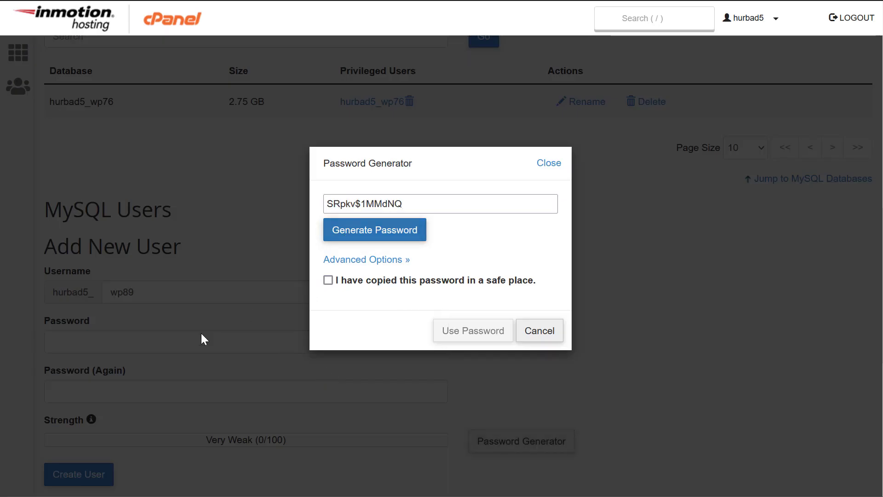
{"action": "left_click", "coordinate": [410, 282]}
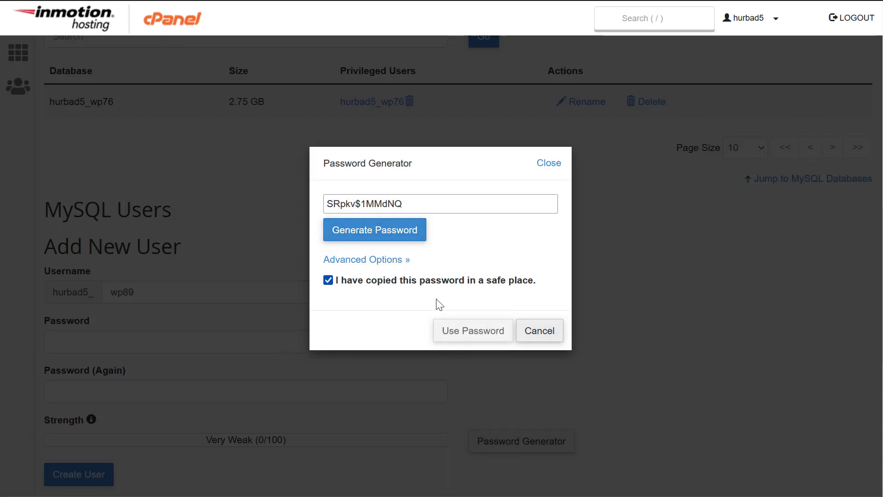
{"action": "left_click", "coordinate": [485, 342]}
{"action": "scroll", "coordinate": [93, 423], "scroll_direction": "down", "scroll_amount": 5}
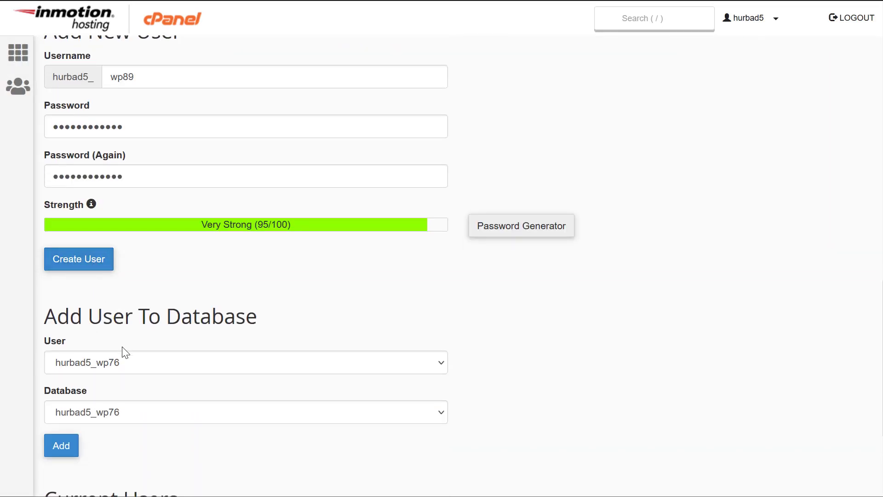
- Create database wp86 (hurbad5_wp86), declining the browser's save-login prompt
{"action": "scroll", "coordinate": [124, 366], "scroll_direction": "up", "scroll_amount": 6}
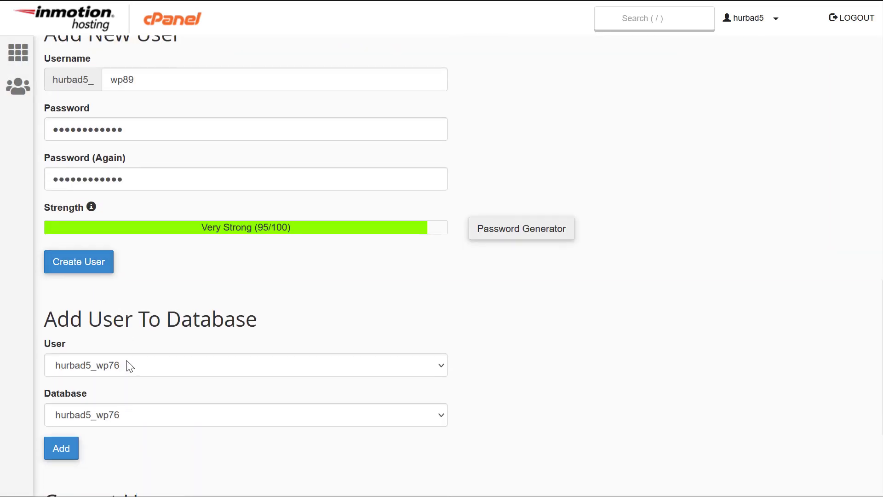
{"action": "scroll", "coordinate": [124, 402], "scroll_direction": "up", "scroll_amount": 5}
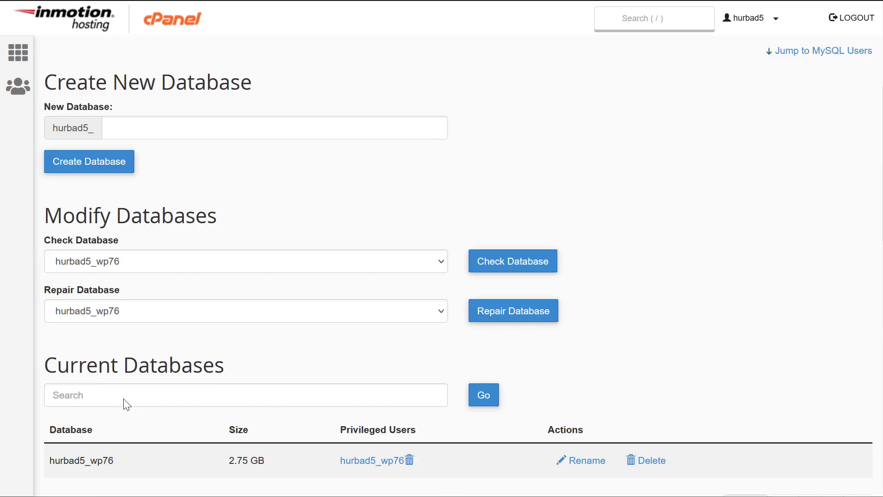
{"action": "left_click", "coordinate": [139, 128]}
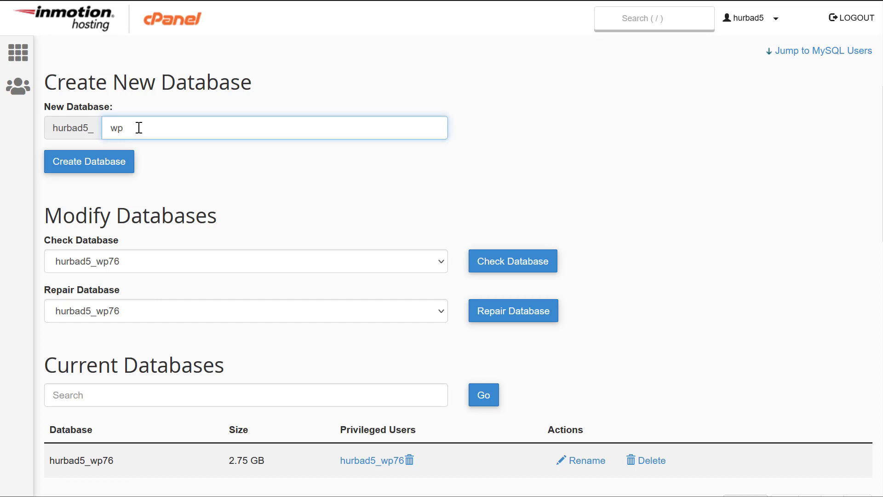
{"action": "left_click", "coordinate": [78, 170]}
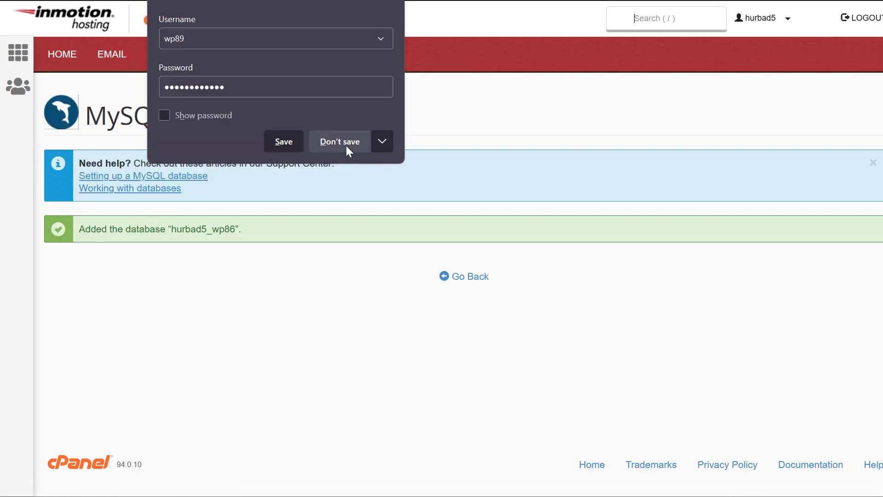
{"action": "left_click", "coordinate": [344, 143]}
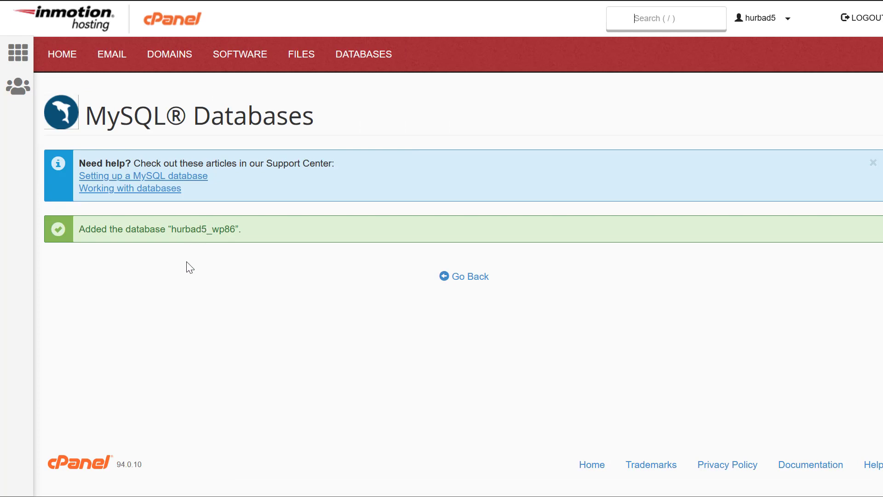
{"action": "left_click", "coordinate": [451, 280]}
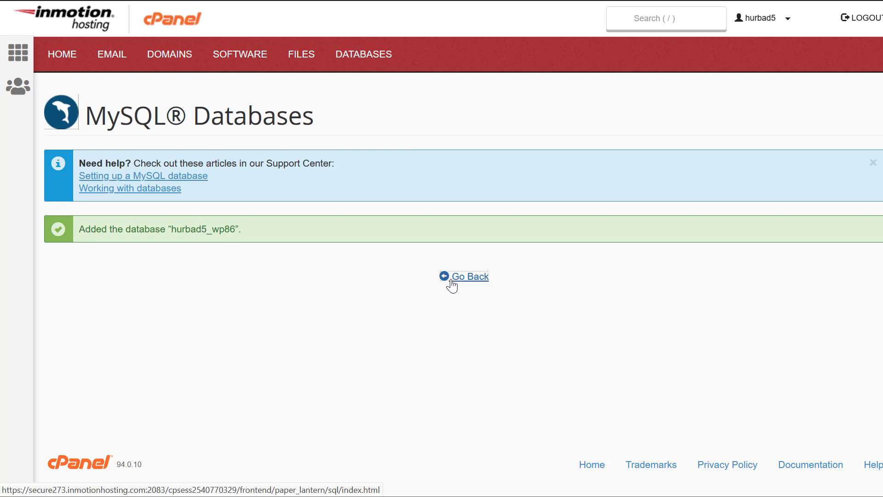
{"action": "scroll", "coordinate": [241, 313], "scroll_direction": "down", "scroll_amount": 10}
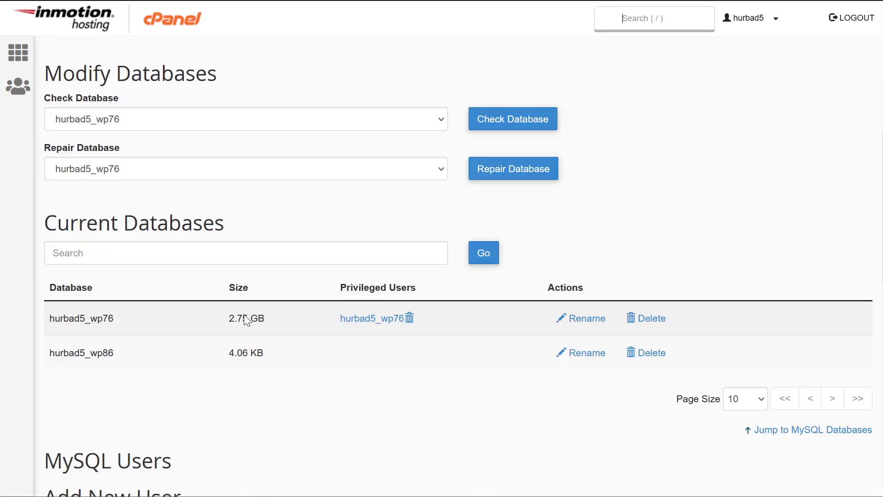
{"action": "scroll", "coordinate": [246, 312], "scroll_direction": "up", "scroll_amount": 1}
{"action": "scroll", "coordinate": [246, 312], "scroll_direction": "down", "scroll_amount": 3}
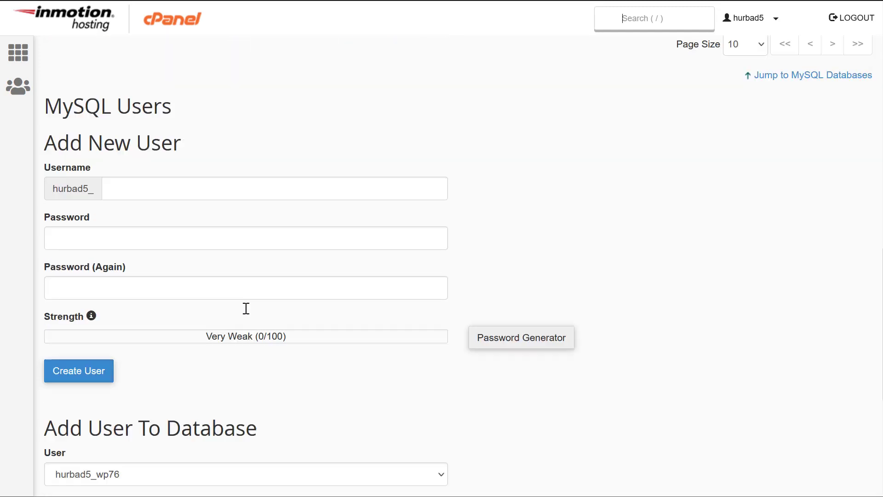
- Enter username wp86 and fill both password fields with a generated, copied password
{"action": "left_click", "coordinate": [157, 191]}
{"action": "type", "text": "wp86"}
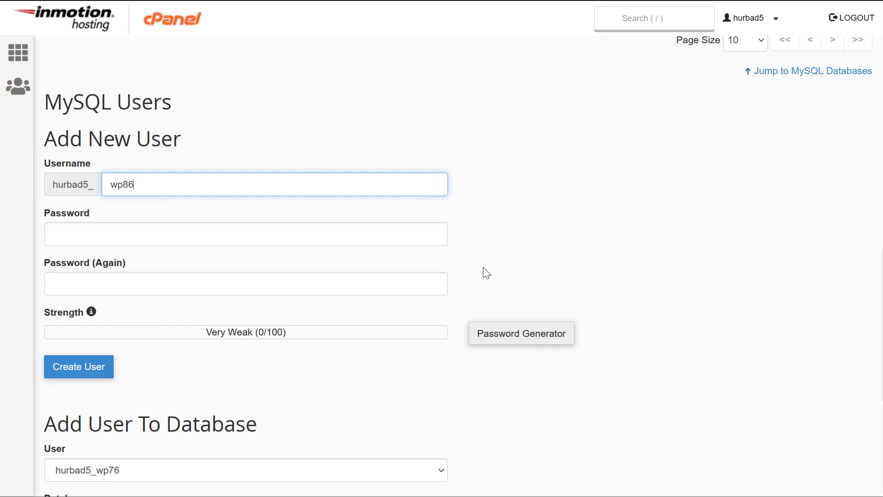
{"action": "left_click", "coordinate": [514, 339]}
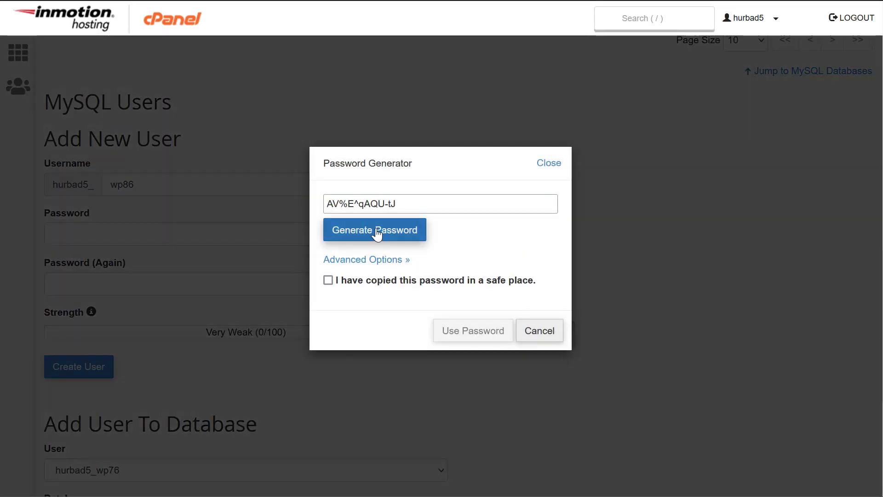
{"action": "left_click", "coordinate": [361, 280]}
{"action": "triple_click", "coordinate": [378, 202]}
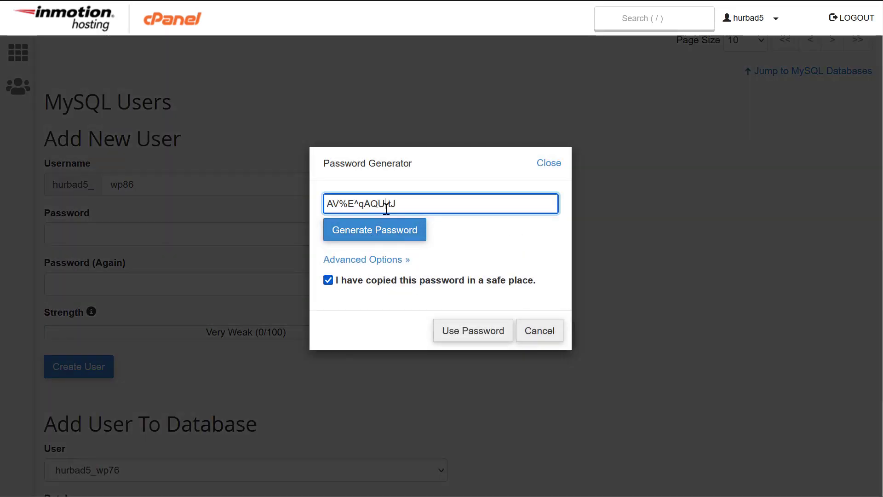
{"action": "right_click", "coordinate": [378, 198]}
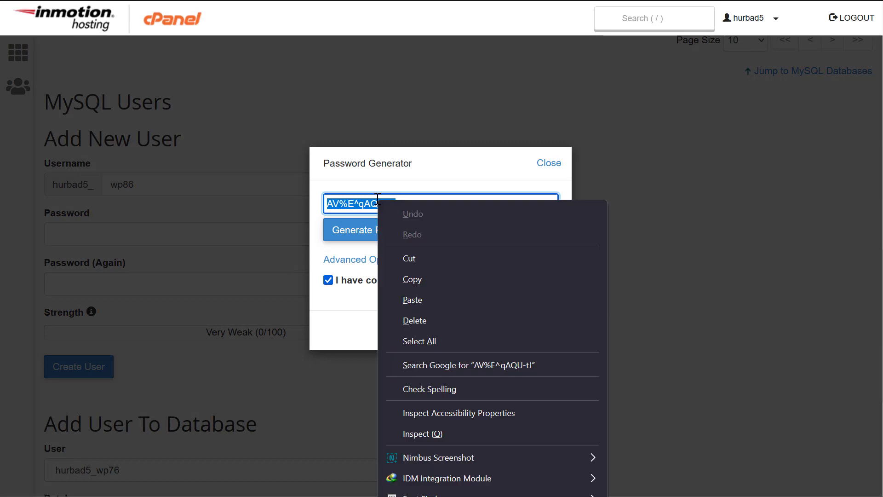
{"action": "left_click", "coordinate": [402, 279]}
{"action": "left_click", "coordinate": [478, 337]}
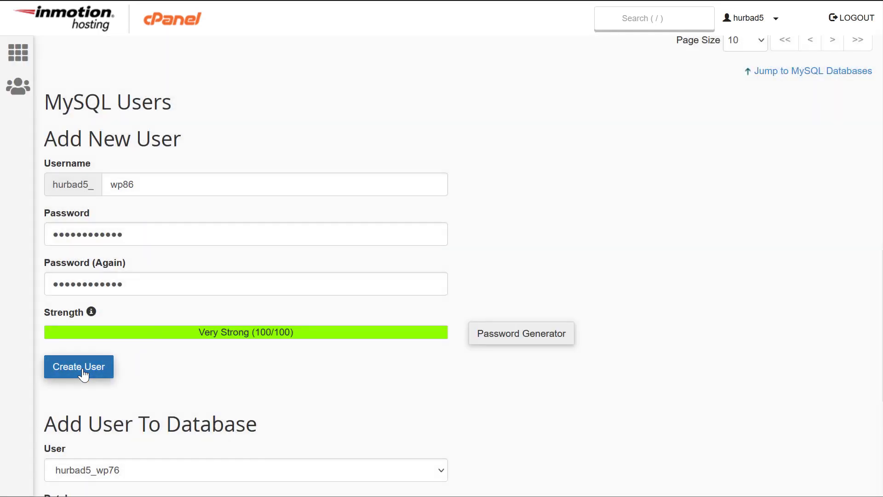
- Create the MySQL user hurbad5_wp86, declining the browser's save-login prompt
{"action": "scroll", "coordinate": [84, 374], "scroll_direction": "down", "scroll_amount": 5}
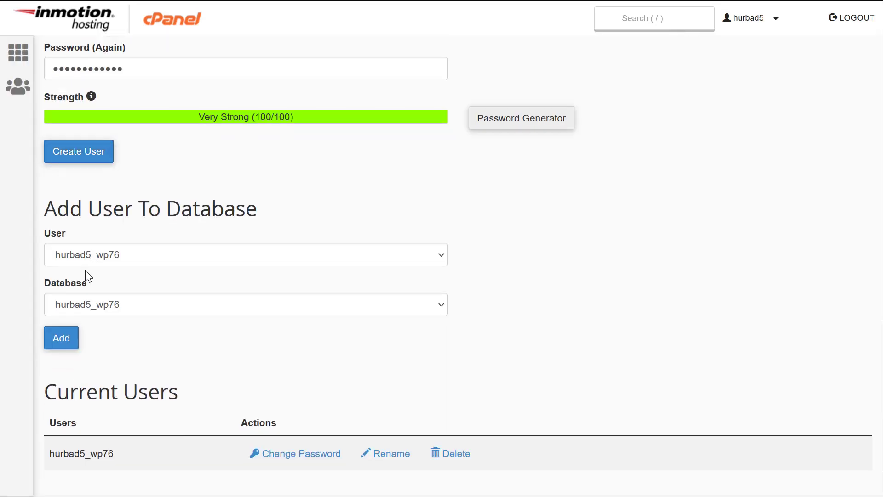
{"action": "left_click", "coordinate": [89, 255]}
{"action": "left_click", "coordinate": [89, 255]}
{"action": "left_click", "coordinate": [103, 306]}
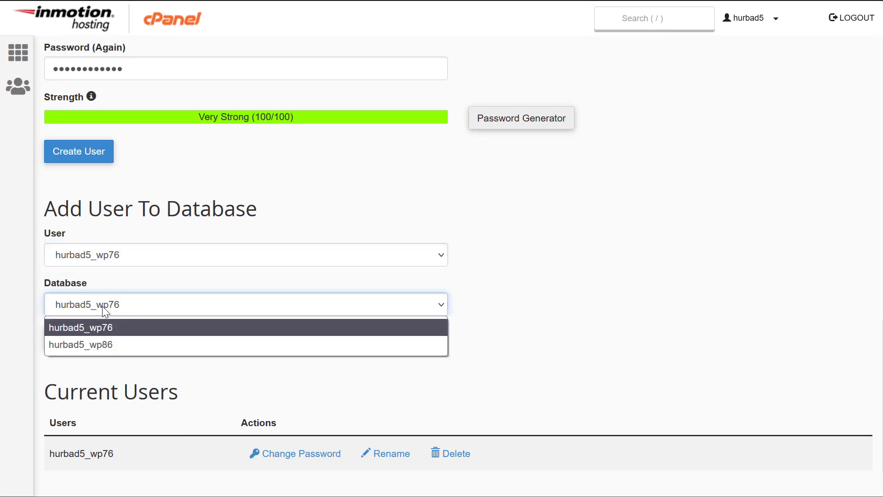
{"action": "key", "text": "Escape"}
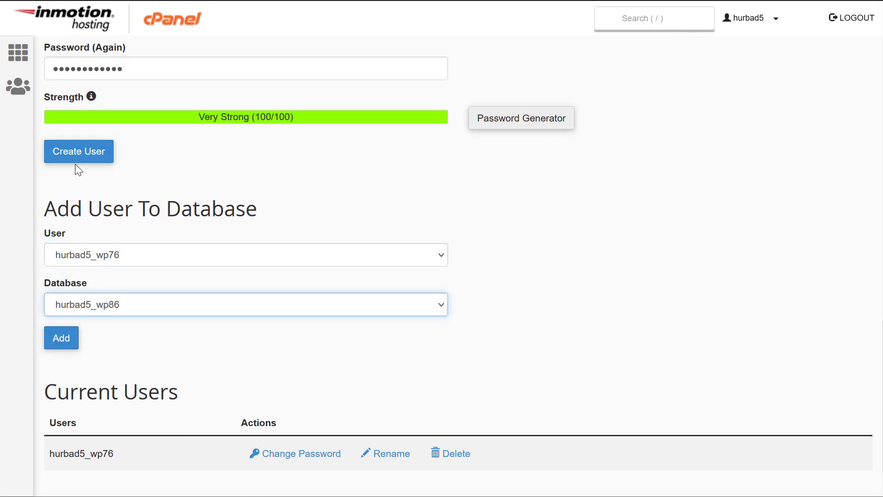
{"action": "left_click", "coordinate": [79, 161]}
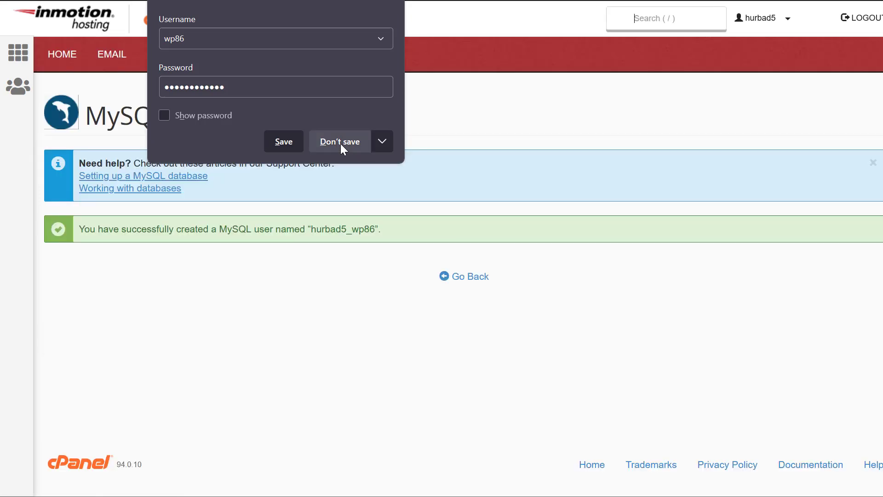
{"action": "left_click", "coordinate": [340, 143]}
{"action": "left_click", "coordinate": [472, 278]}
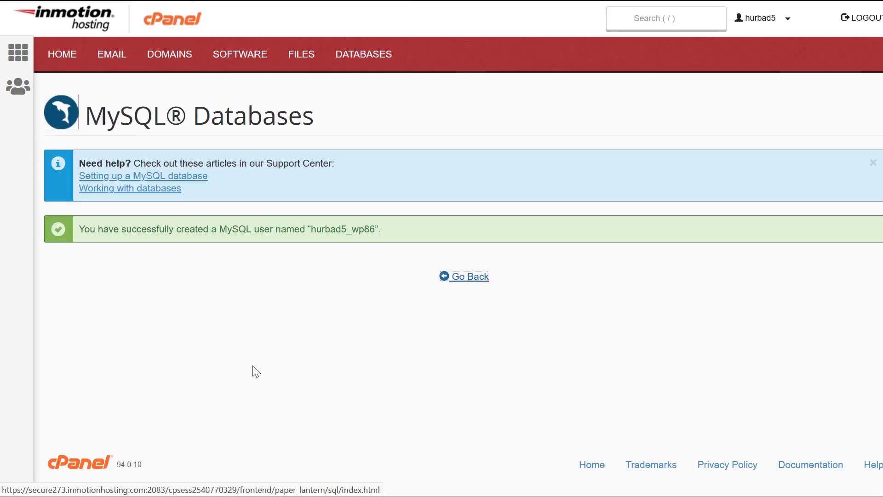
- Add user hurbad5_wp86 to the hurbad5_wp86 database
{"action": "scroll", "coordinate": [205, 349], "scroll_direction": "down", "scroll_amount": 20}
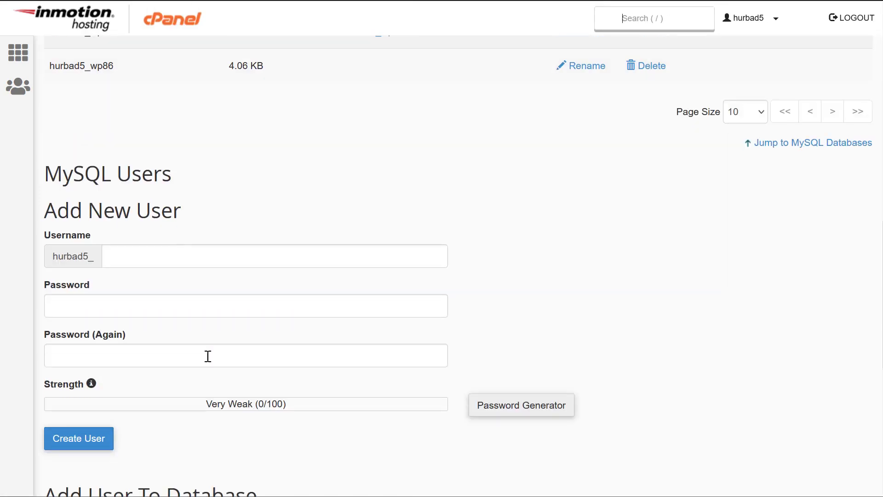
{"action": "left_click", "coordinate": [101, 188]}
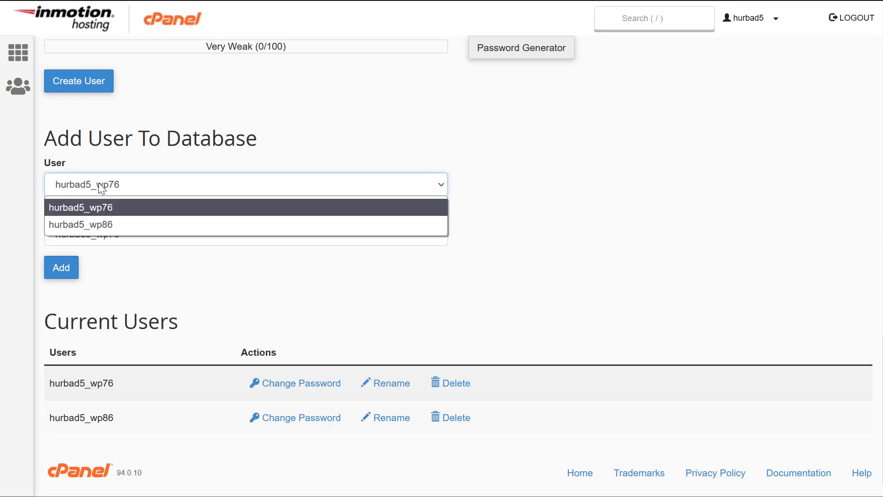
{"action": "left_click", "coordinate": [98, 221]}
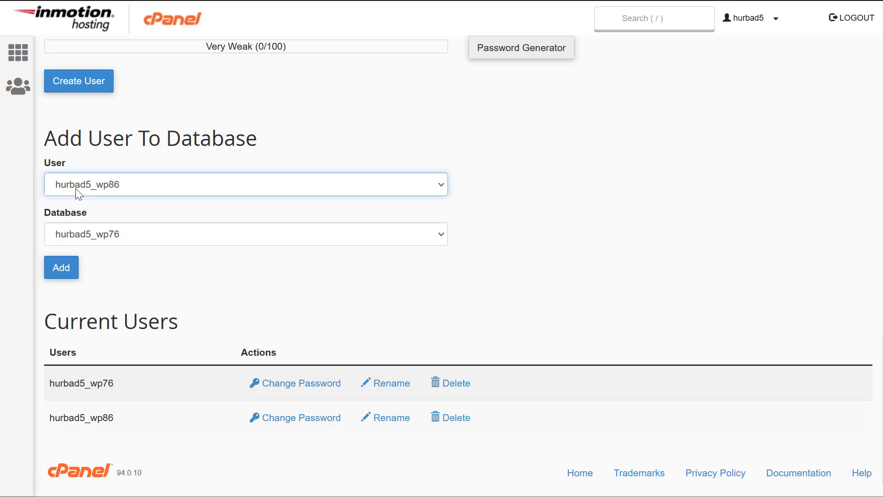
{"action": "left_click", "coordinate": [82, 240]}
{"action": "left_click", "coordinate": [83, 273]}
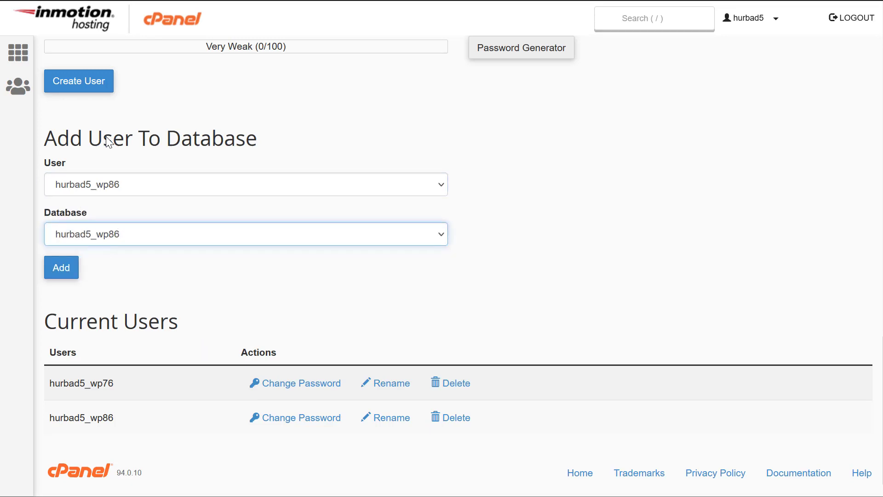
{"action": "left_click", "coordinate": [69, 269]}
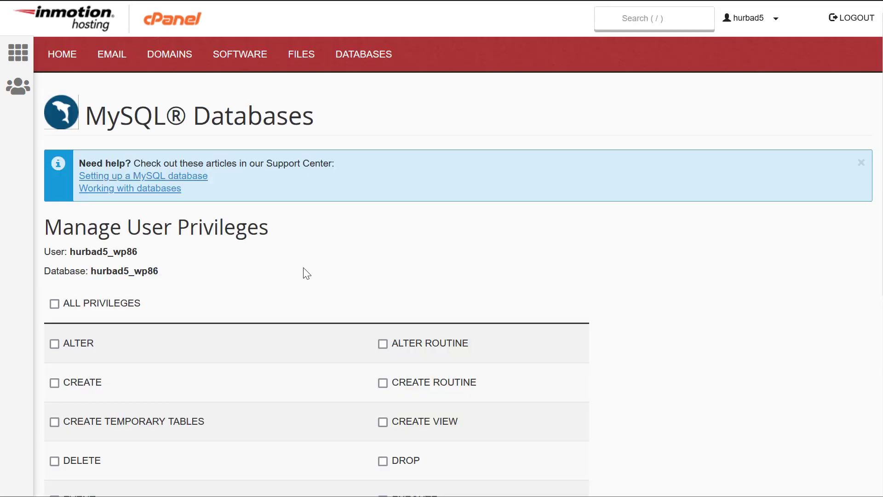
- Grant ALL PRIVILEGES on hurbad5_wp86 and save the changes
{"action": "scroll", "coordinate": [221, 272], "scroll_direction": "down", "scroll_amount": 5}
{"action": "left_click", "coordinate": [55, 87]}
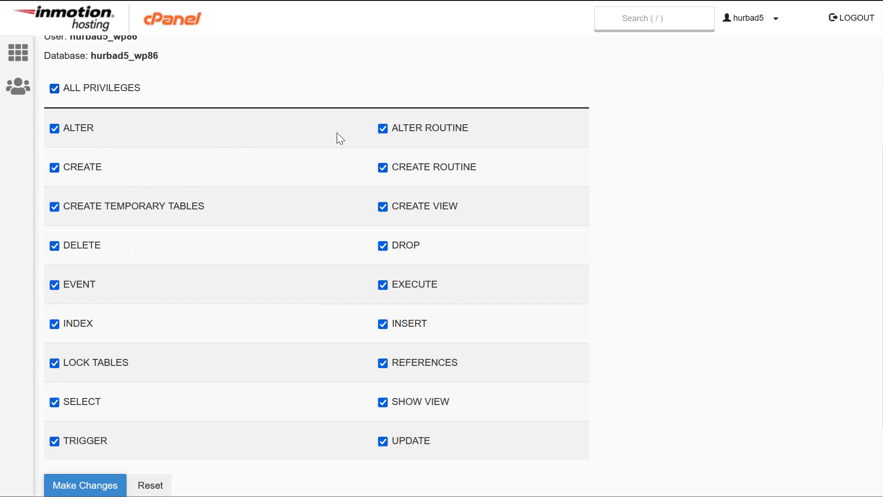
{"action": "left_click", "coordinate": [103, 486]}
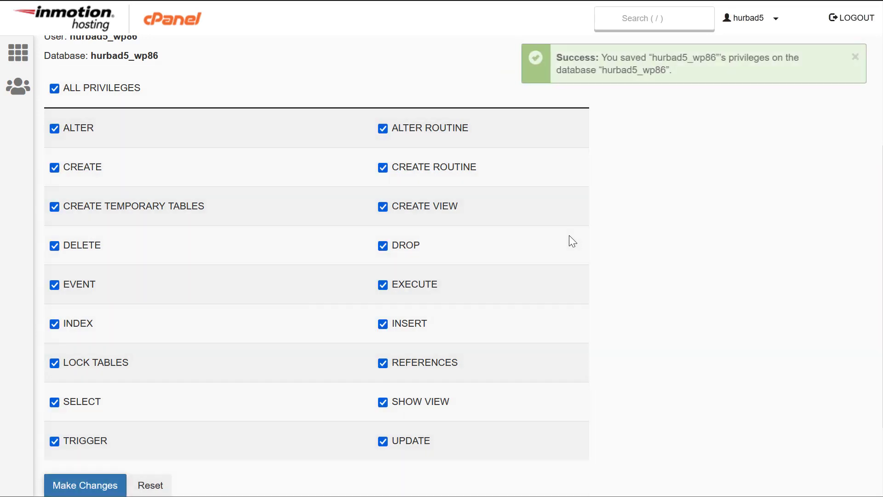
{"action": "scroll", "coordinate": [115, 280], "scroll_direction": "down", "scroll_amount": 2}
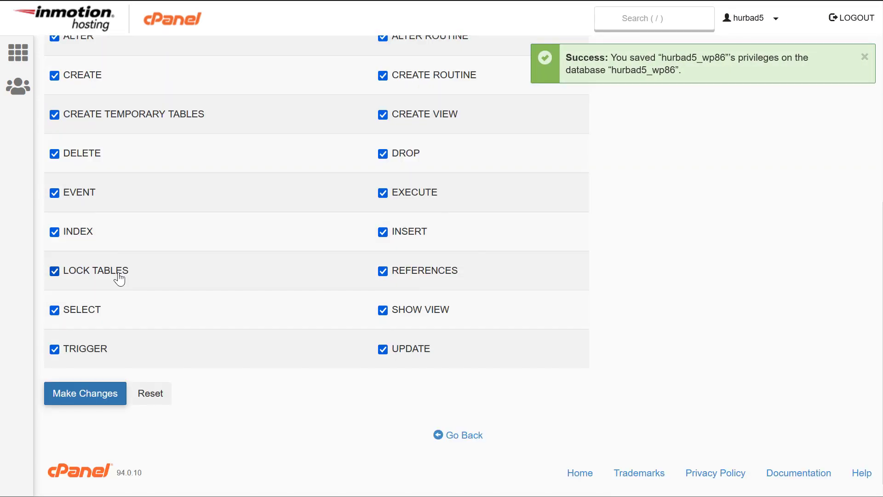
{"action": "left_click", "coordinate": [470, 439]}
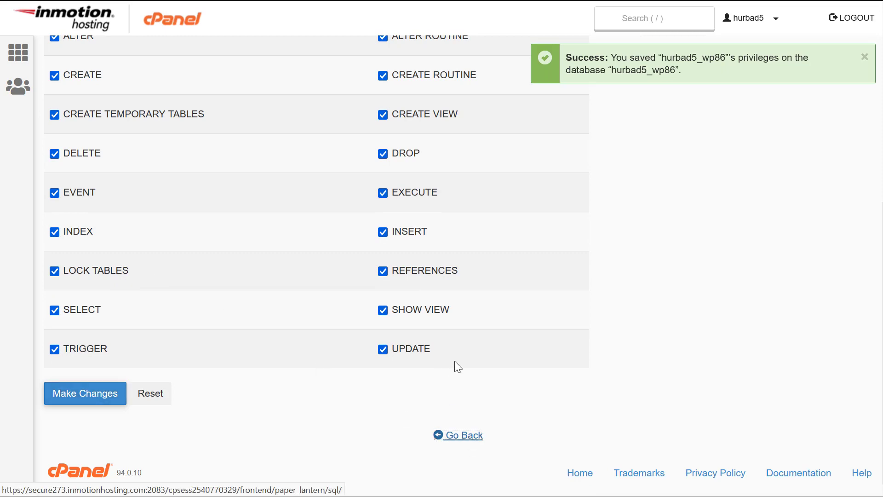
- Highlight the new hurbad5_wp86 database in the Current Databases list
{"action": "scroll", "coordinate": [296, 334], "scroll_direction": "down", "scroll_amount": 10}
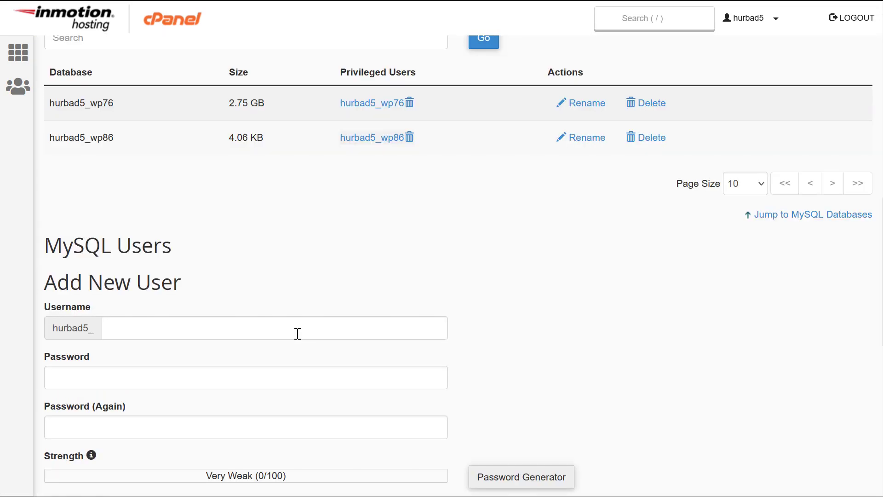
{"action": "scroll", "coordinate": [297, 331], "scroll_direction": "up", "scroll_amount": 2}
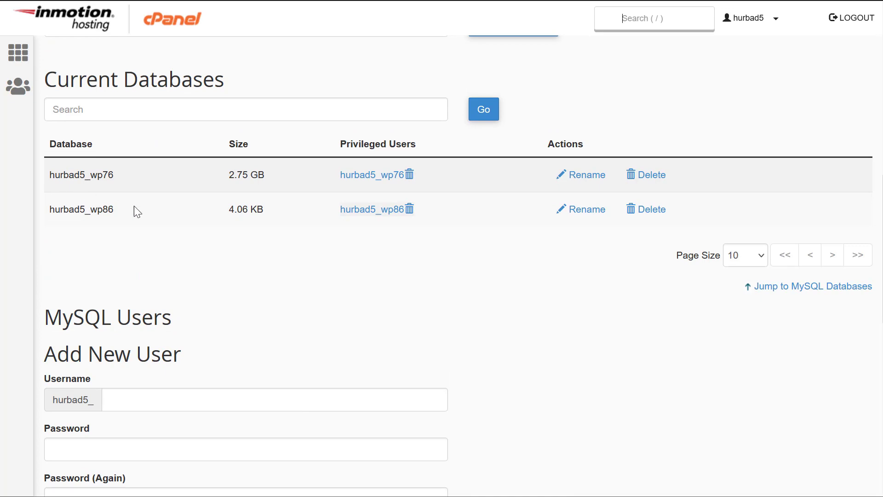
{"action": "left_click_drag", "start_coordinate": [70, 210], "coordinate": [132, 212]}
{"action": "left_click", "coordinate": [160, 244]}
- From the cPanel home, open WordPress under Softaculous Top Applications
{"action": "scroll", "coordinate": [199, 335], "scroll_direction": "up", "scroll_amount": 9}
{"action": "scroll", "coordinate": [203, 325], "scroll_direction": "up", "scroll_amount": 1}
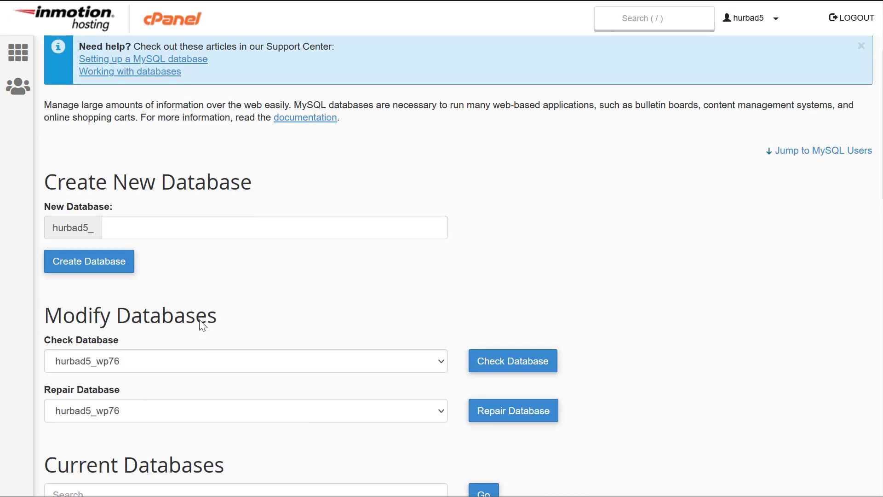
{"action": "scroll", "coordinate": [202, 325], "scroll_direction": "up", "scroll_amount": 3}
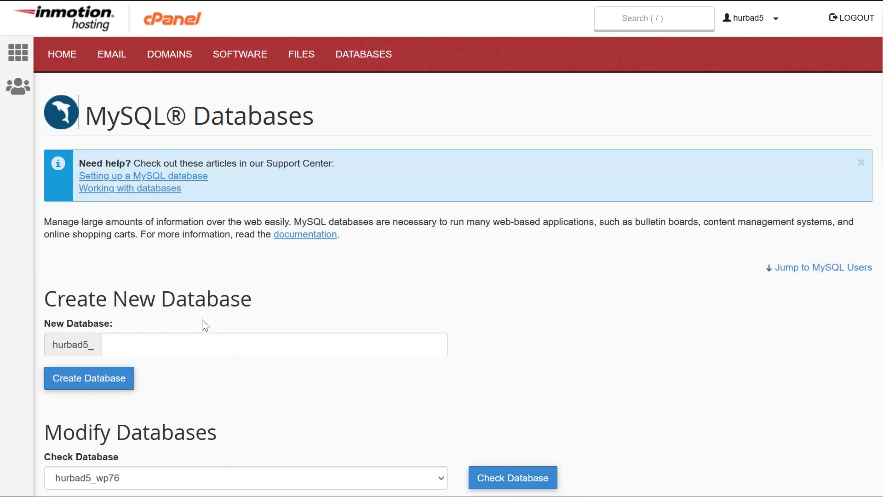
{"action": "left_click", "coordinate": [66, 65]}
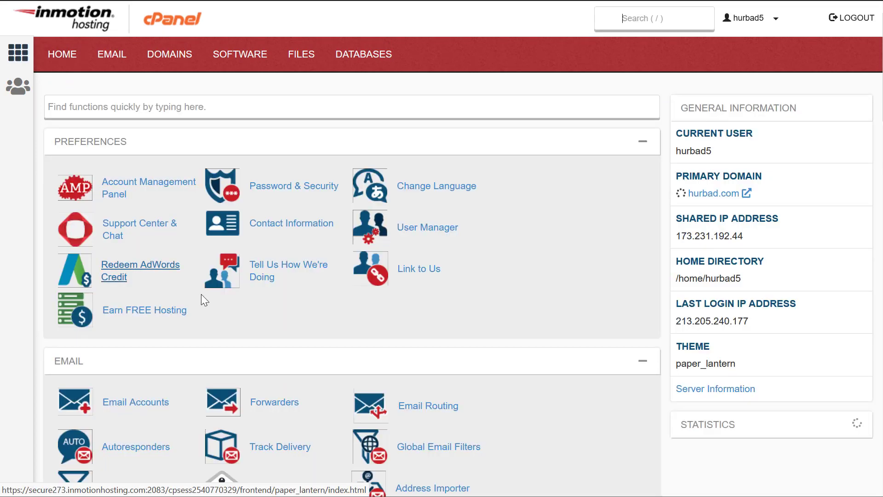
{"action": "scroll", "coordinate": [200, 294], "scroll_direction": "down", "scroll_amount": 18}
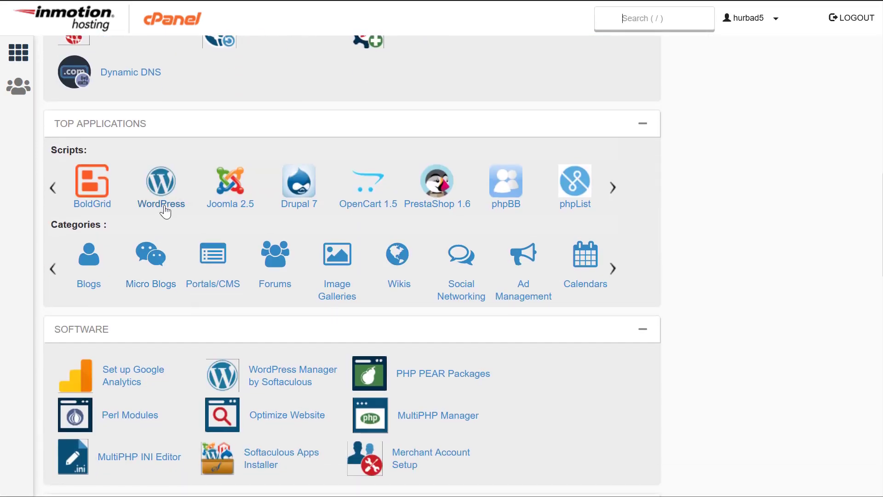
{"action": "left_click", "coordinate": [176, 192]}
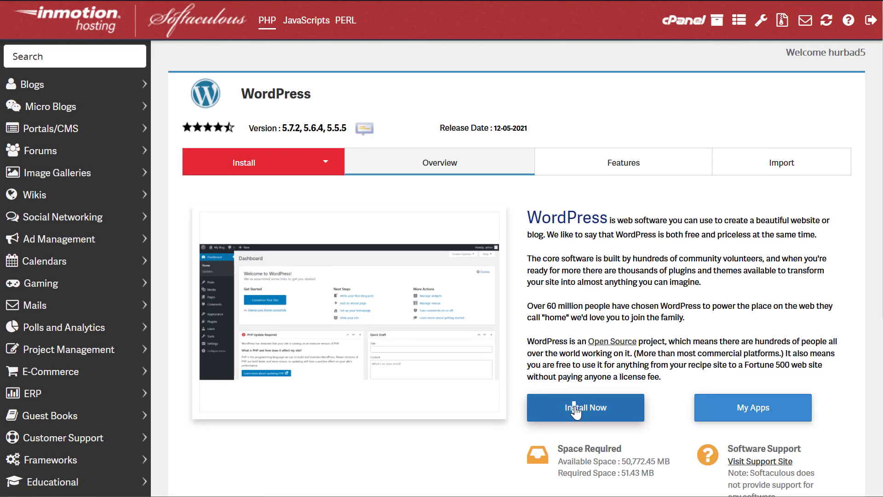
- Start a WordPress install, expand Advanced Options and select the wp404 database name
{"action": "left_click", "coordinate": [574, 409]}
{"action": "scroll", "coordinate": [409, 258], "scroll_direction": "down", "scroll_amount": 15}
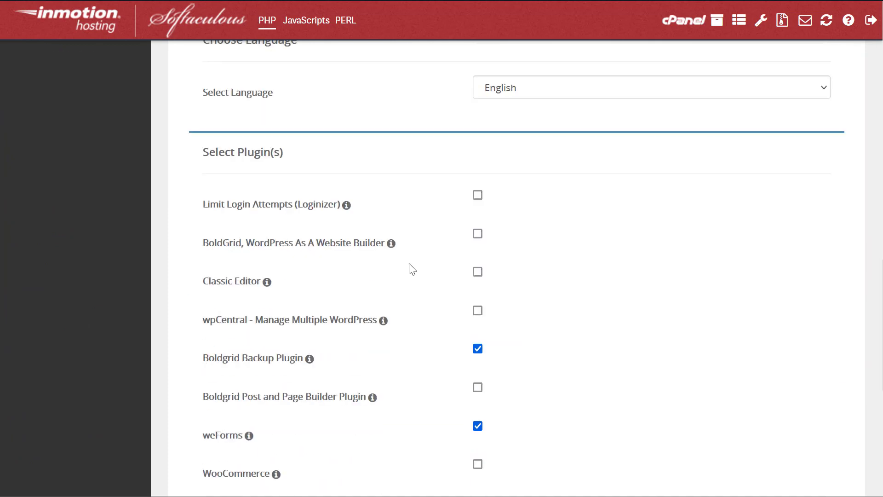
{"action": "scroll", "coordinate": [409, 271], "scroll_direction": "down", "scroll_amount": 7}
{"action": "left_click", "coordinate": [254, 289]}
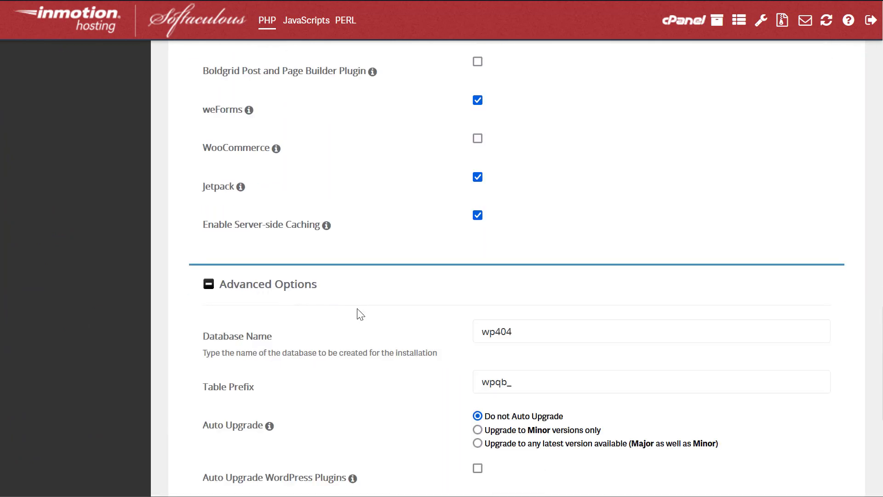
{"action": "scroll", "coordinate": [360, 315], "scroll_direction": "down", "scroll_amount": 5}
{"action": "left_click", "coordinate": [528, 109]}
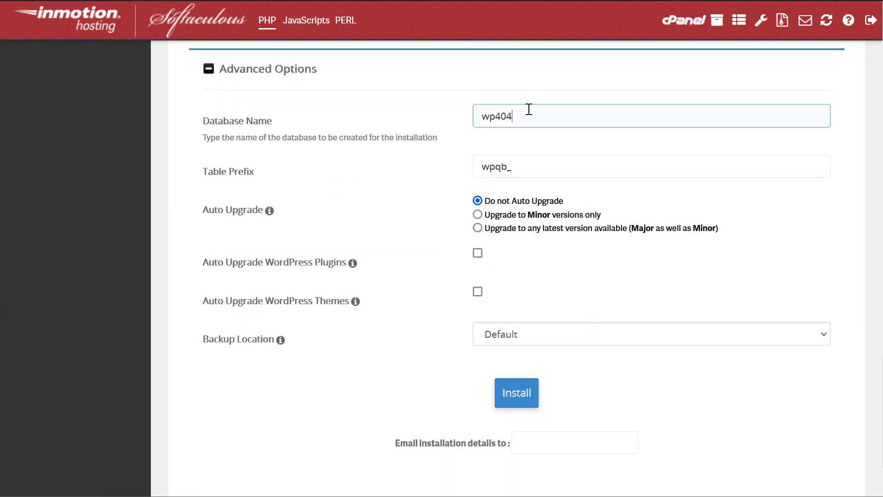
{"action": "left_click_drag", "start_coordinate": [529, 109], "coordinate": [481, 112]}
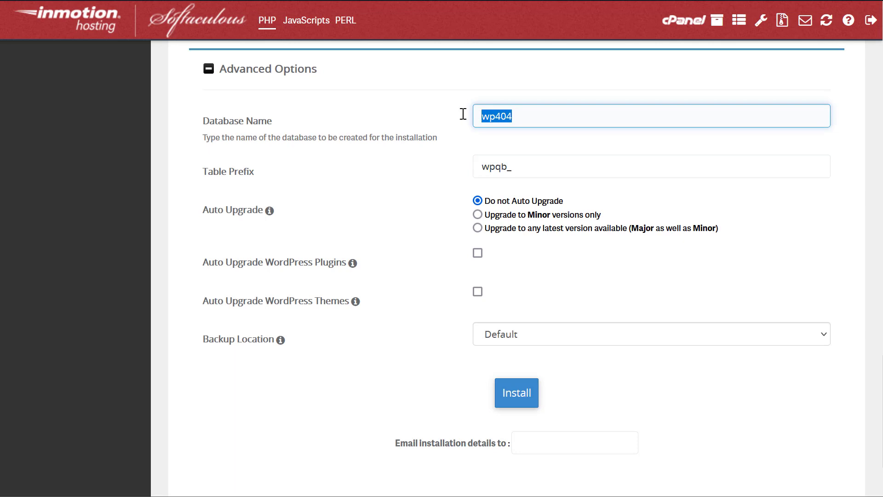
{"action": "left_click", "coordinate": [497, 116]}
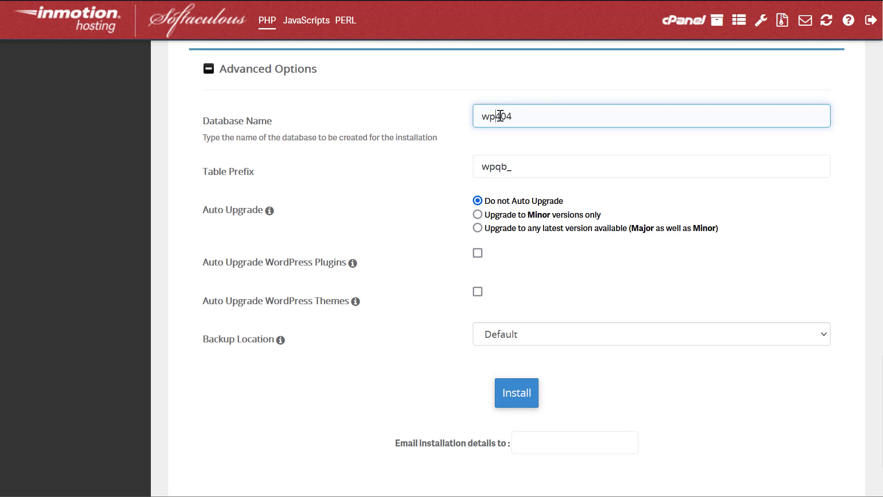
{"action": "left_click_drag", "start_coordinate": [522, 114], "coordinate": [500, 111]}
- Scroll the hurbad.com AMP account page and switch to a blank new Firefox tab
{"action": "scroll", "coordinate": [530, 130], "scroll_direction": "up", "scroll_amount": 20}
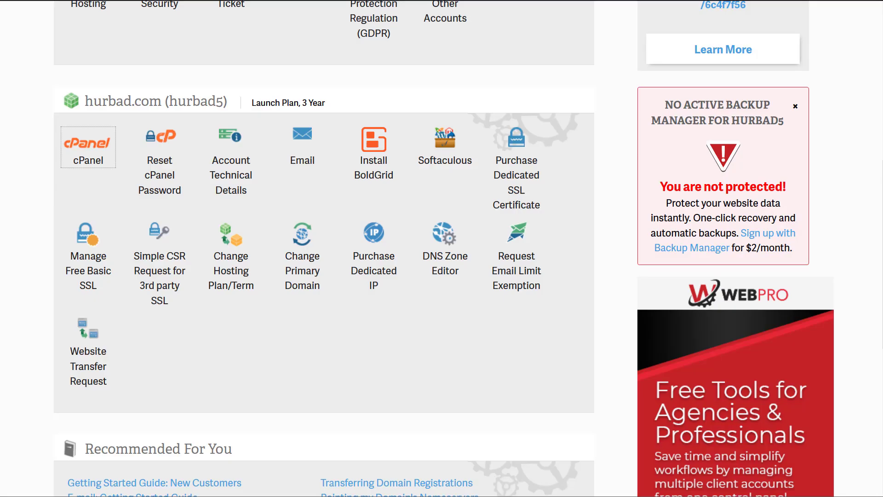
{"action": "left_click", "coordinate": [120, 87]}
{"action": "scroll", "coordinate": [119, 87], "scroll_direction": "down", "scroll_amount": 1}
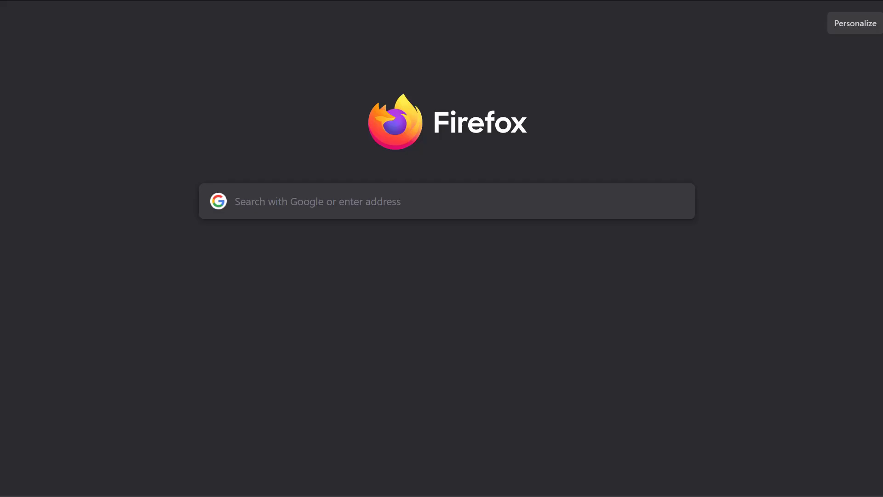
- Go to the hurbad.com website and scroll through its homepage
{"action": "type", "text": "hurb"}
{"action": "key", "text": "Return"}
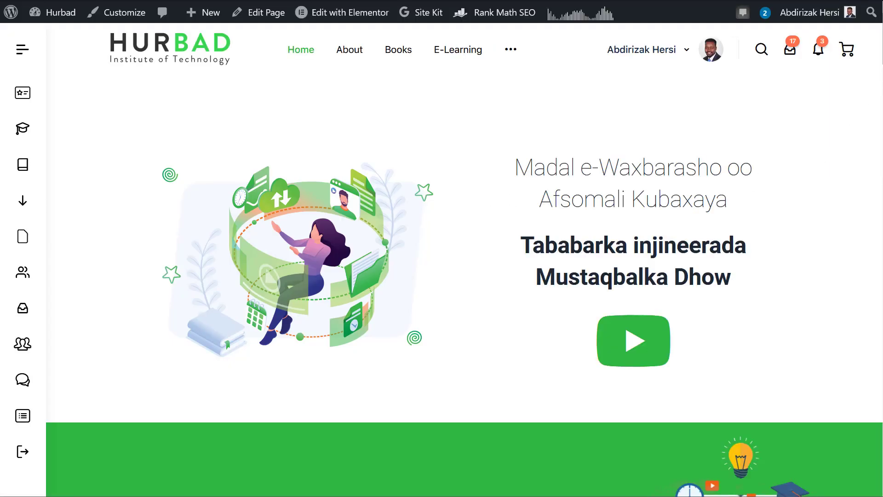
{"action": "scroll", "coordinate": [464, 285], "scroll_direction": "down", "scroll_amount": 3}
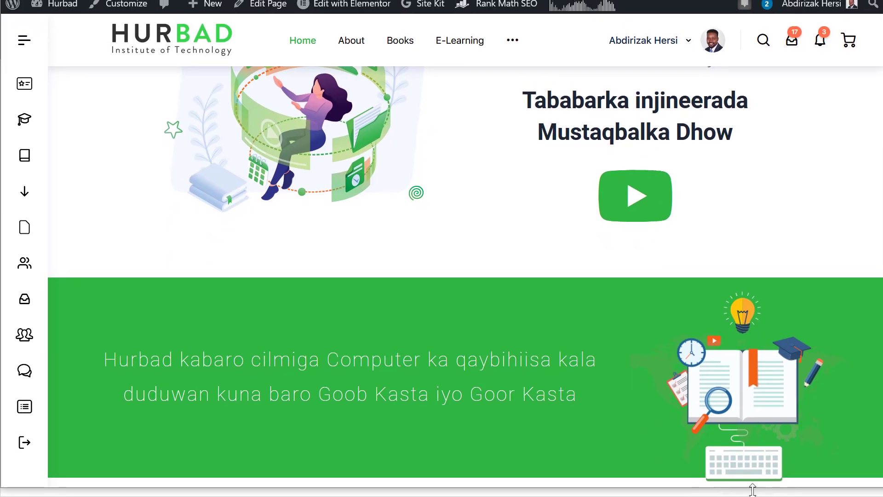
{"action": "scroll", "coordinate": [633, 194], "scroll_direction": "down", "scroll_amount": 5}
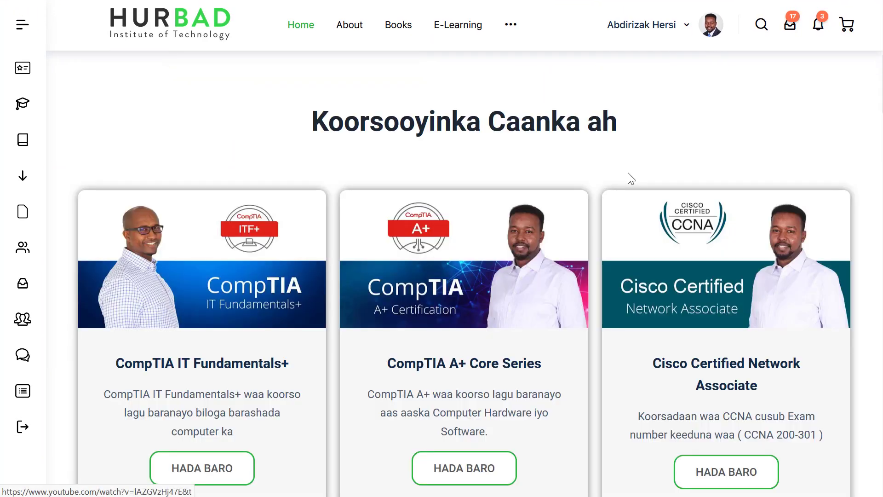
{"action": "scroll", "coordinate": [616, 184], "scroll_direction": "down", "scroll_amount": 15}
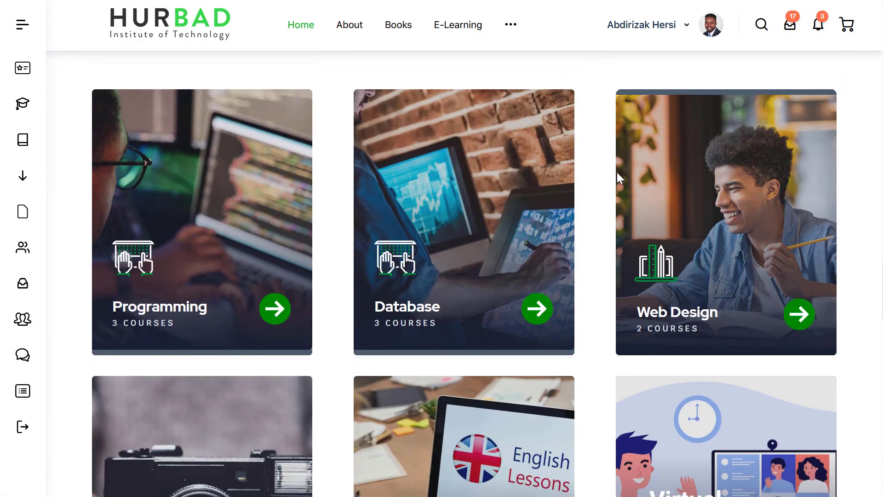
{"action": "scroll", "coordinate": [616, 172], "scroll_direction": "down", "scroll_amount": 5}
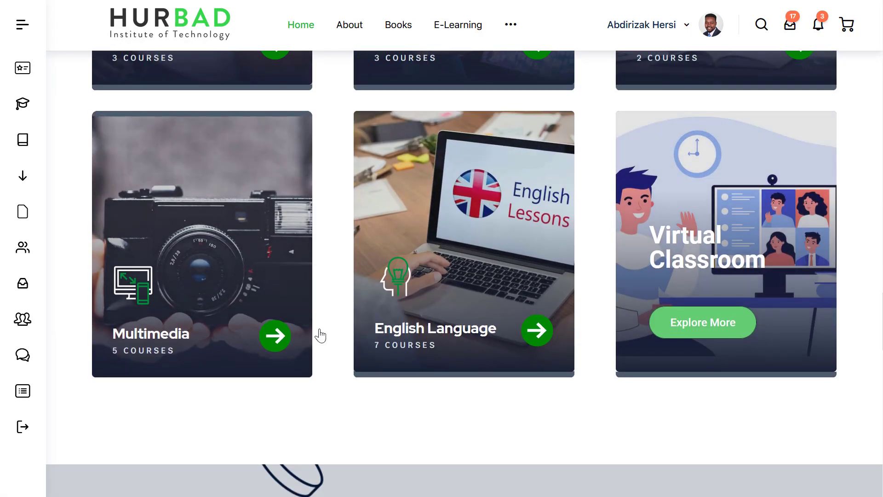
{"action": "scroll", "coordinate": [618, 198], "scroll_direction": "up", "scroll_amount": 4}
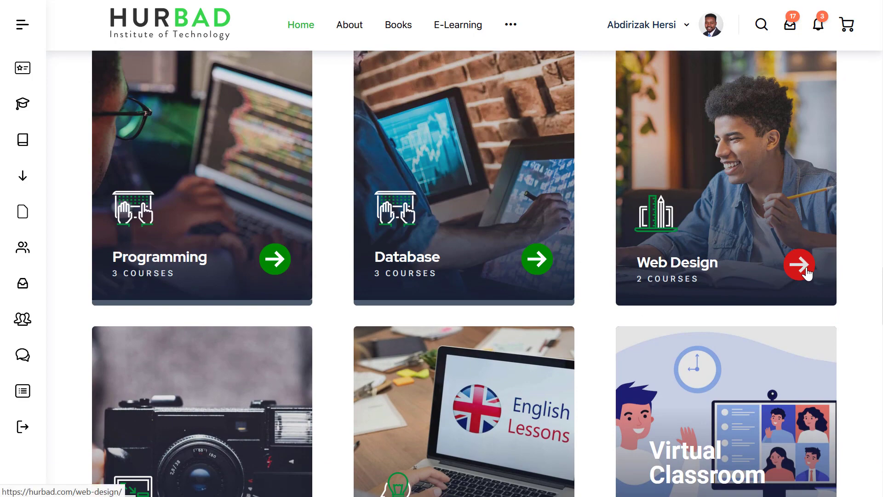
- Open the Web Design category, pause its intro video, and open The Complete Web Designing Masterclass Course
{"action": "left_click", "coordinate": [806, 269]}
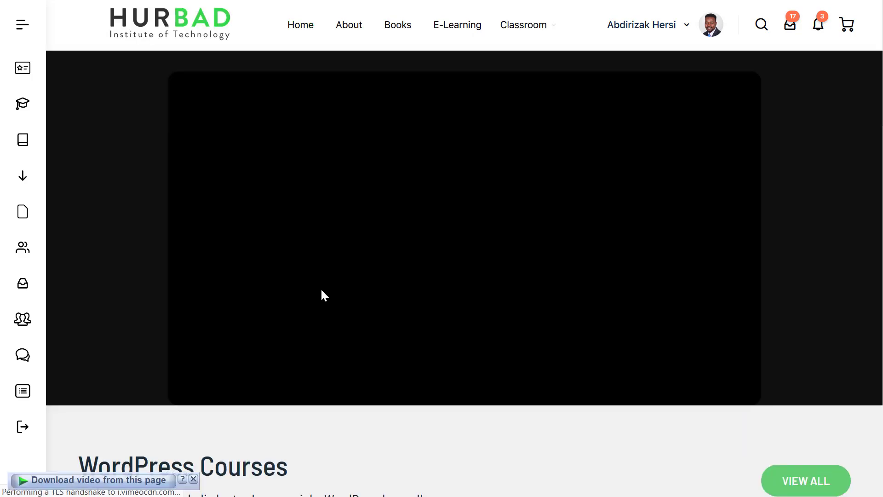
{"action": "scroll", "coordinate": [325, 283], "scroll_direction": "down", "scroll_amount": 5}
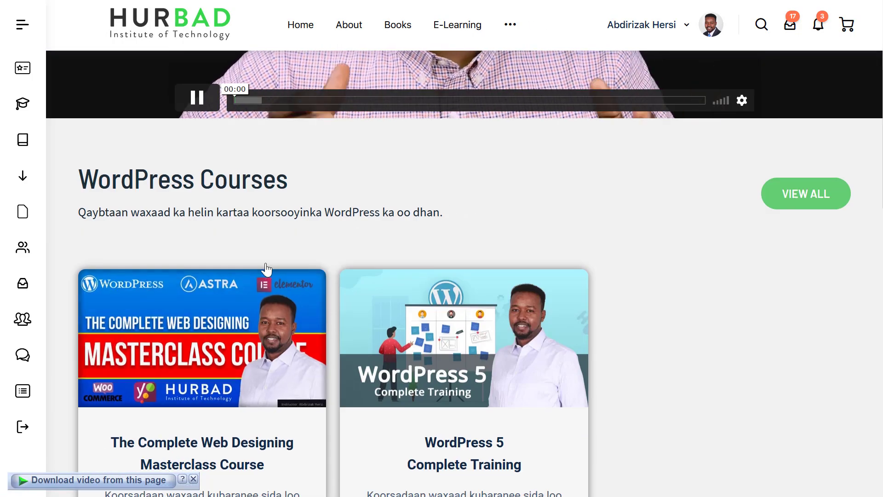
{"action": "left_click", "coordinate": [194, 98]}
{"action": "scroll", "coordinate": [249, 301], "scroll_direction": "down", "scroll_amount": 4}
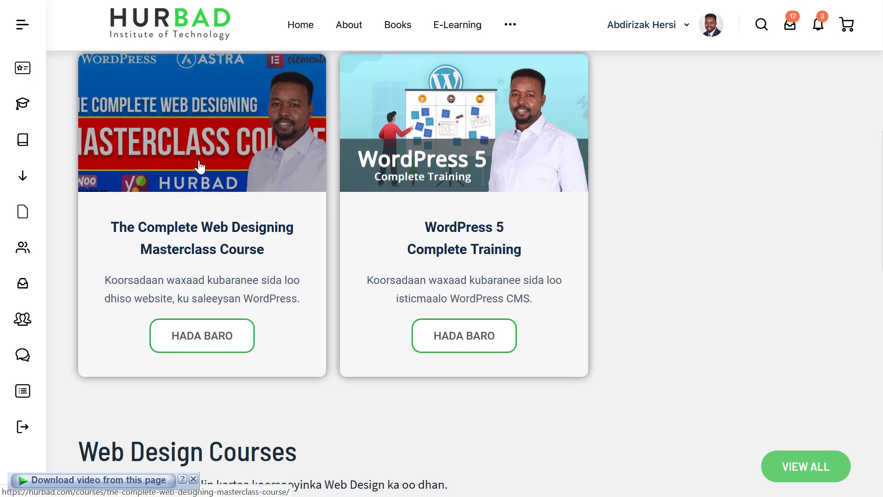
{"action": "left_click", "coordinate": [207, 246]}
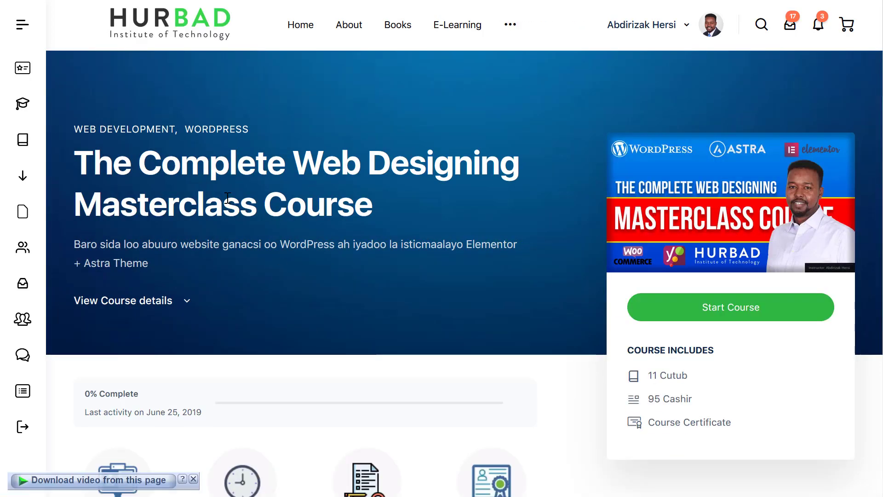
{"action": "left_click_drag", "start_coordinate": [209, 166], "coordinate": [408, 244]}
{"action": "left_click", "coordinate": [412, 264]}
{"action": "scroll", "coordinate": [411, 265], "scroll_direction": "down", "scroll_amount": 8}
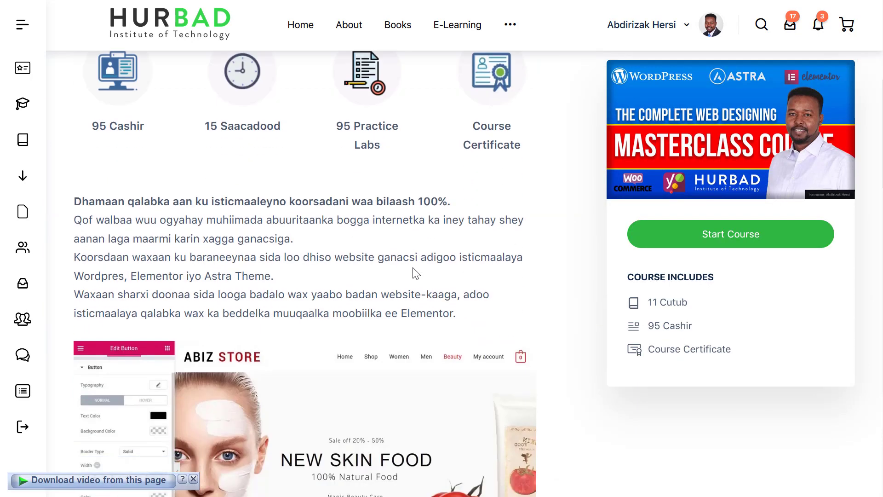